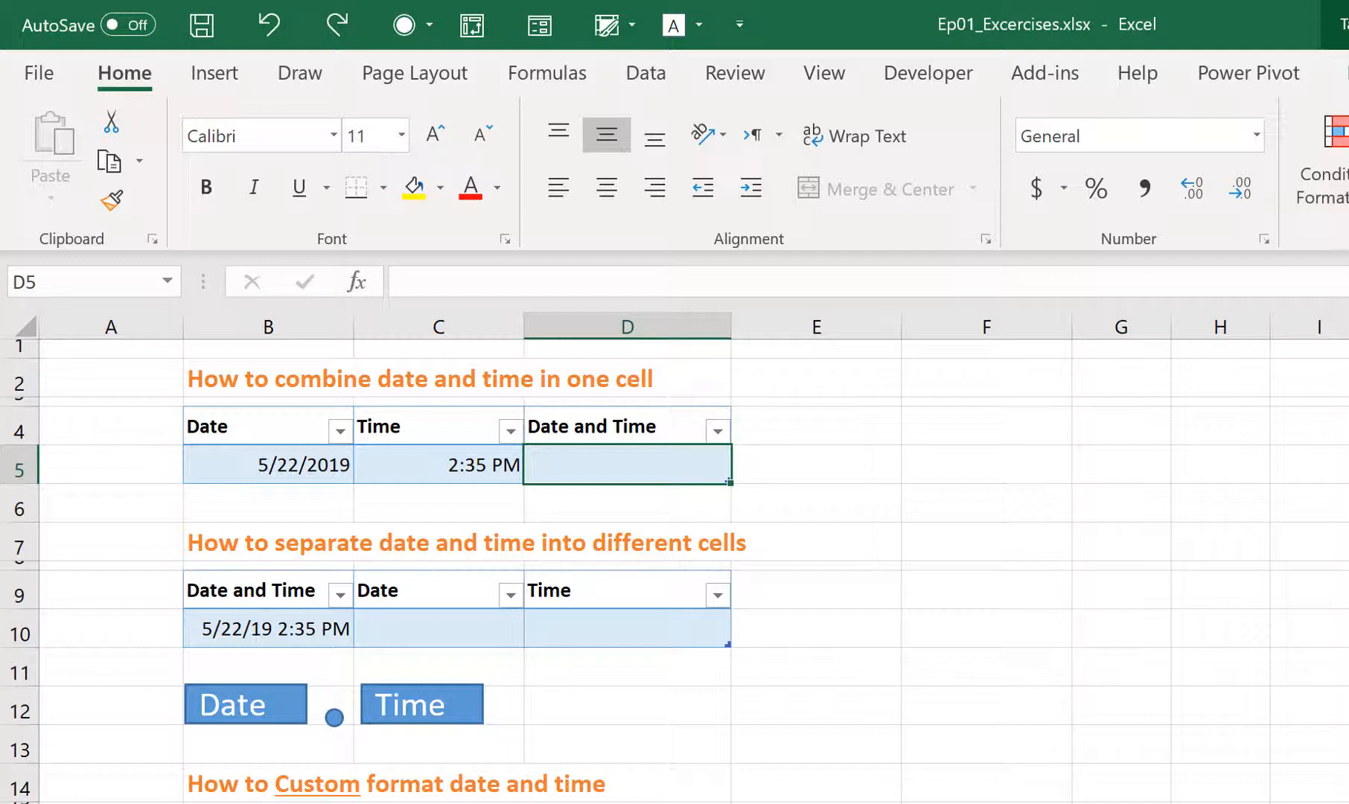
text(=)
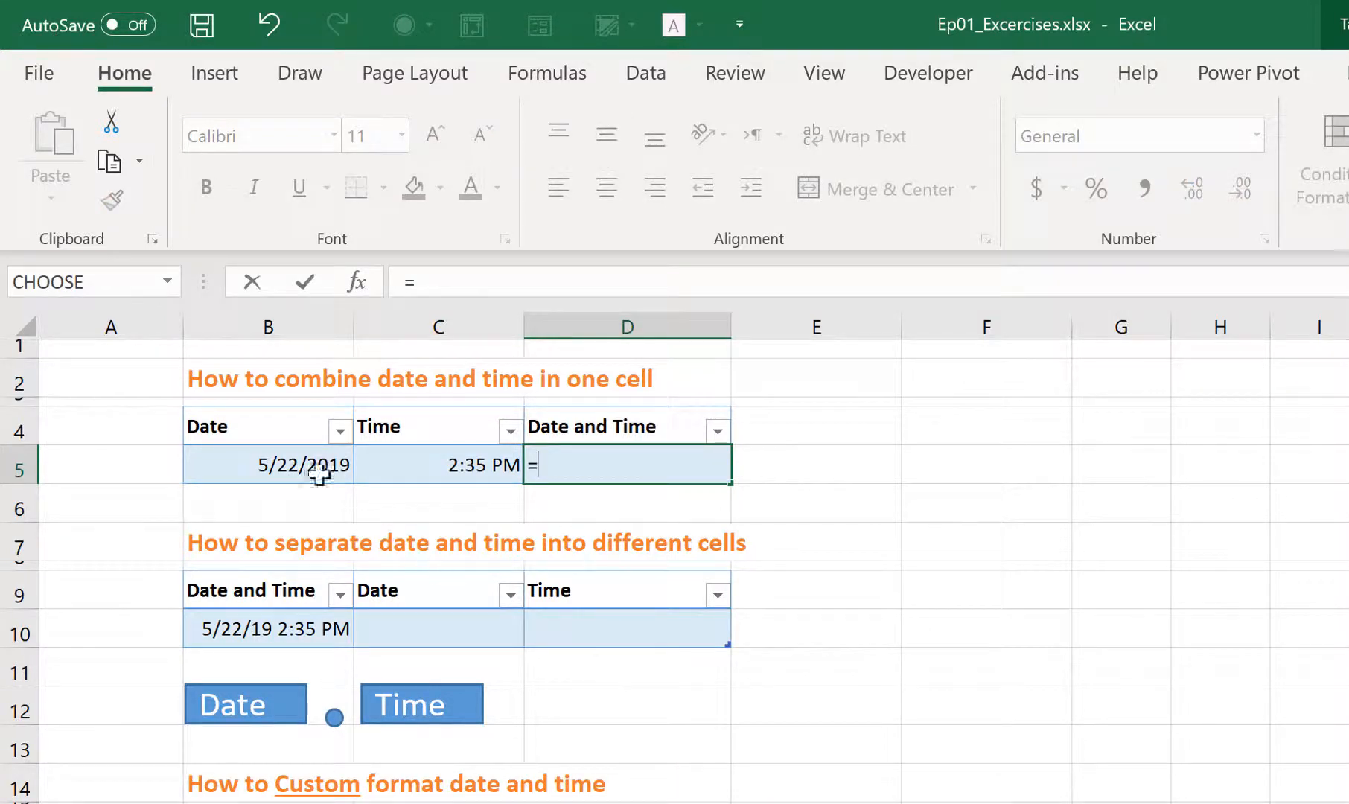
click(275, 454)
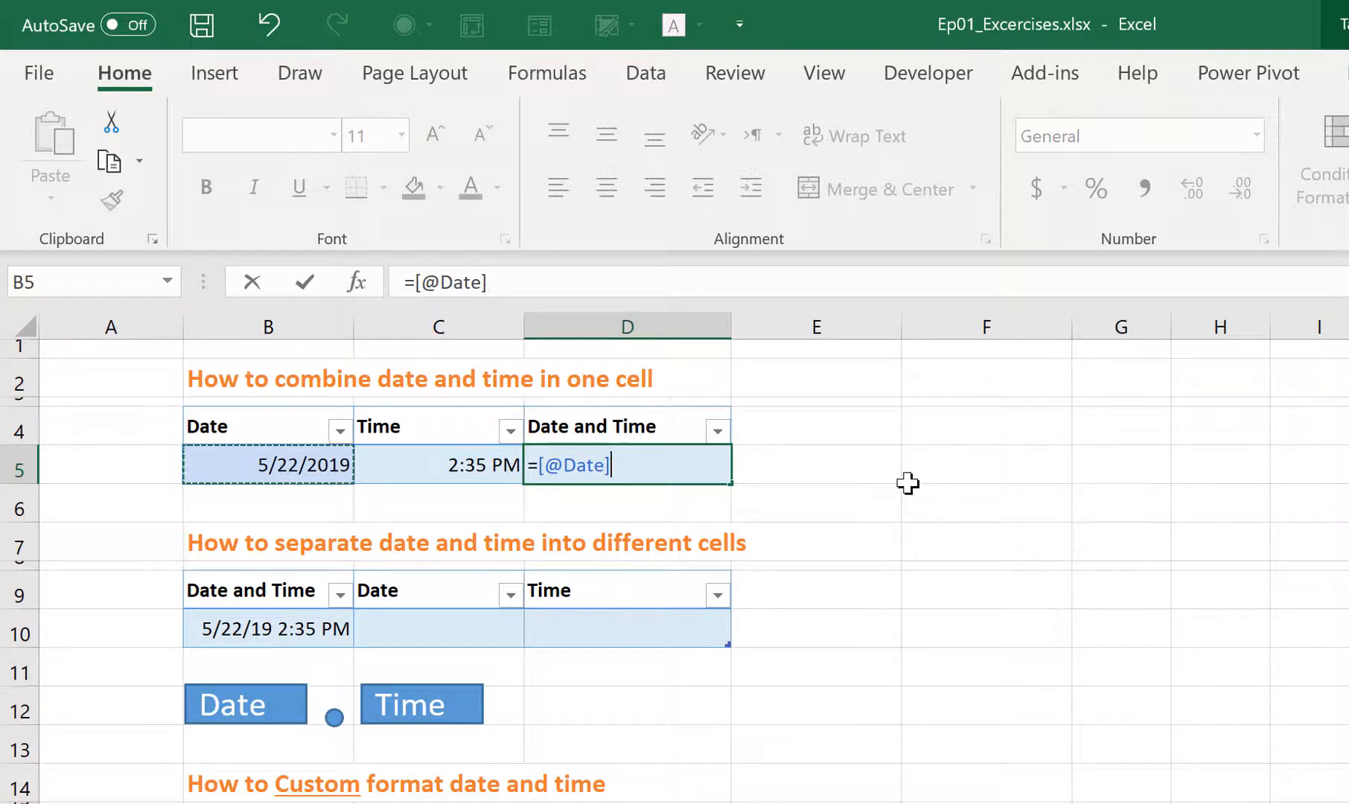
text(+)
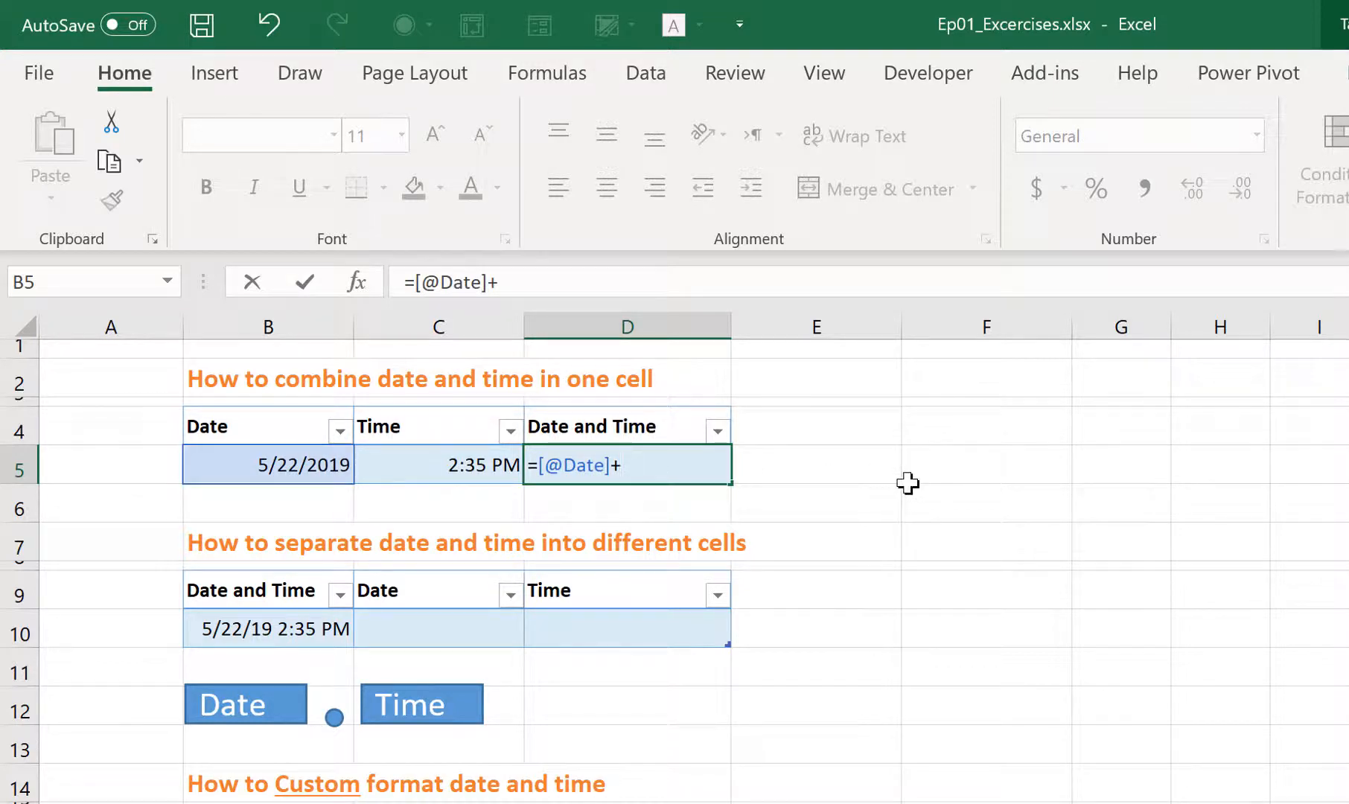
click(492, 461)
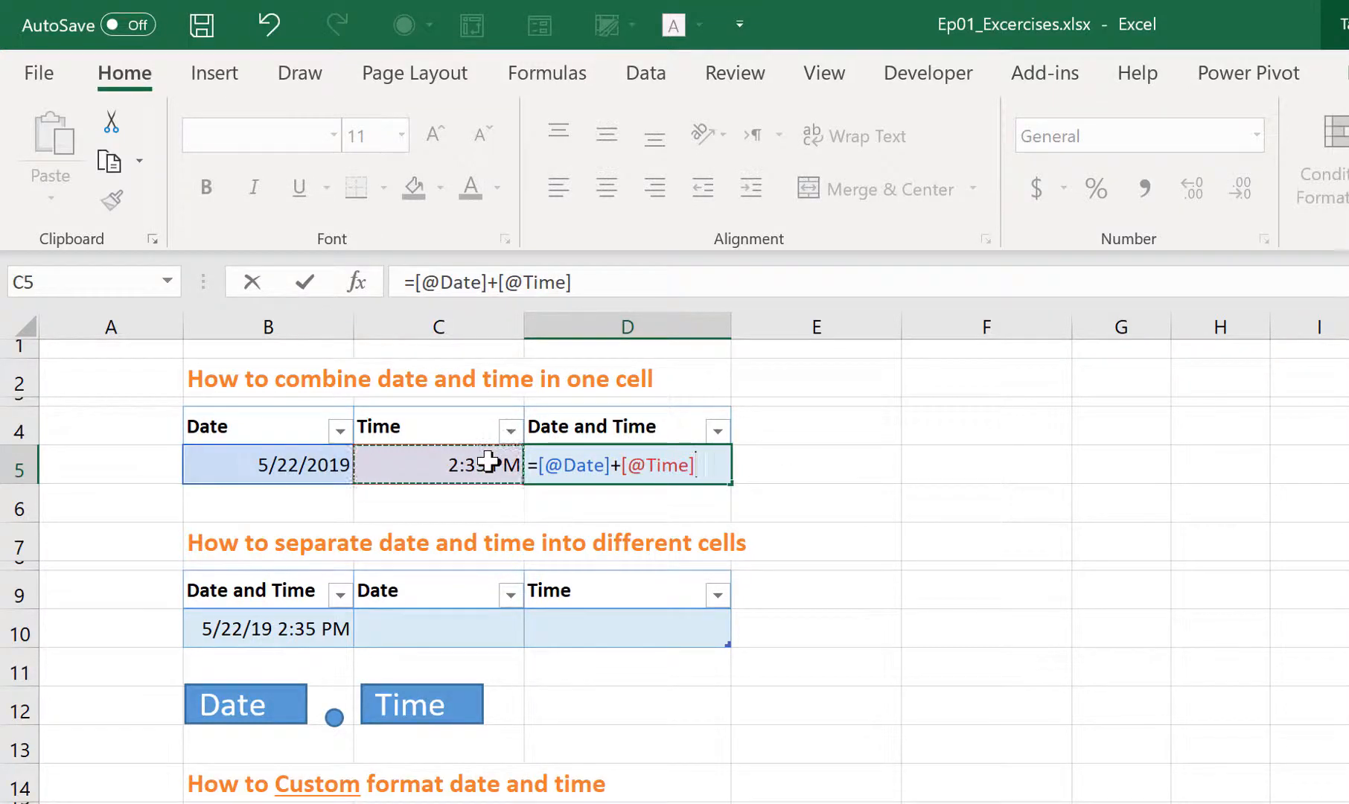
key(Return)
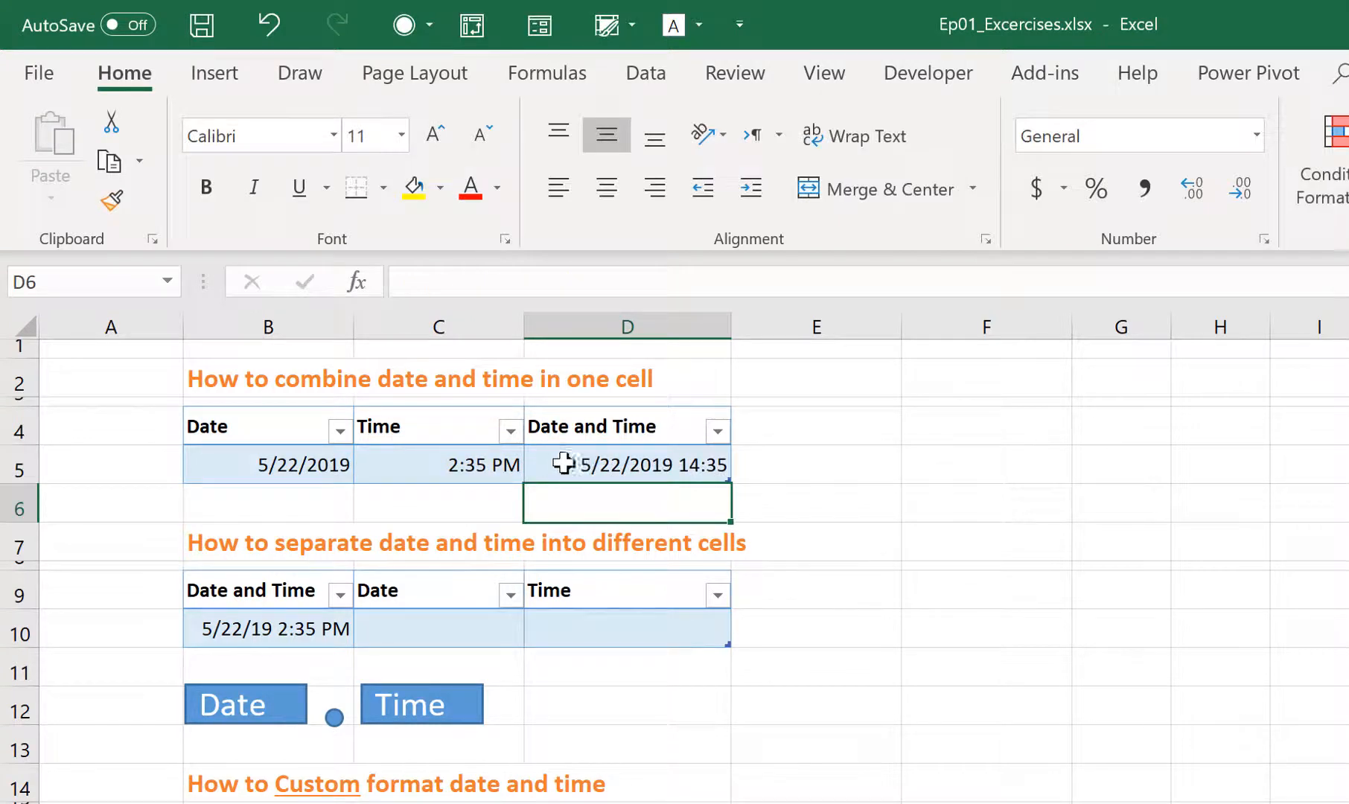
Apply the General number format to the Date, Time and Date and Time values in B5:D5.
drag(275, 465, 541, 469)
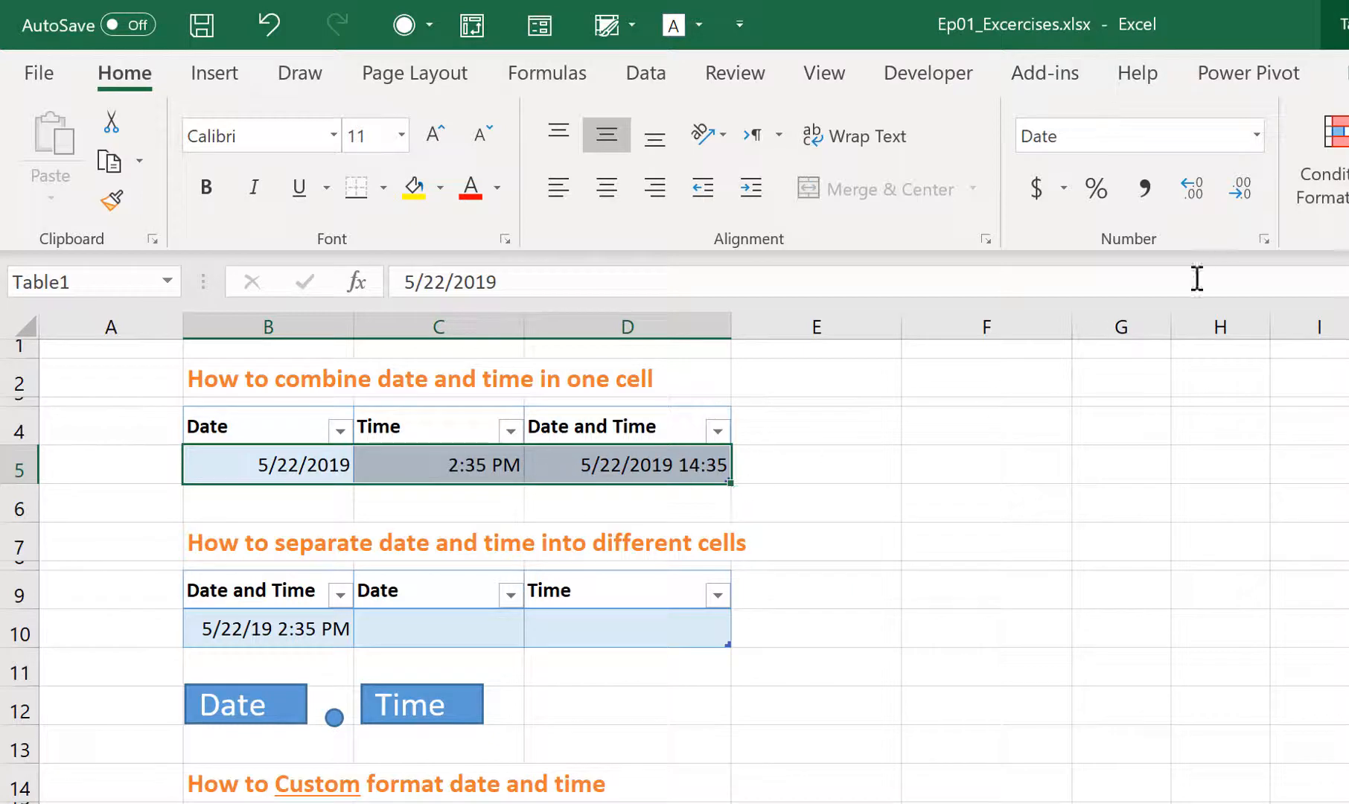
click(1257, 137)
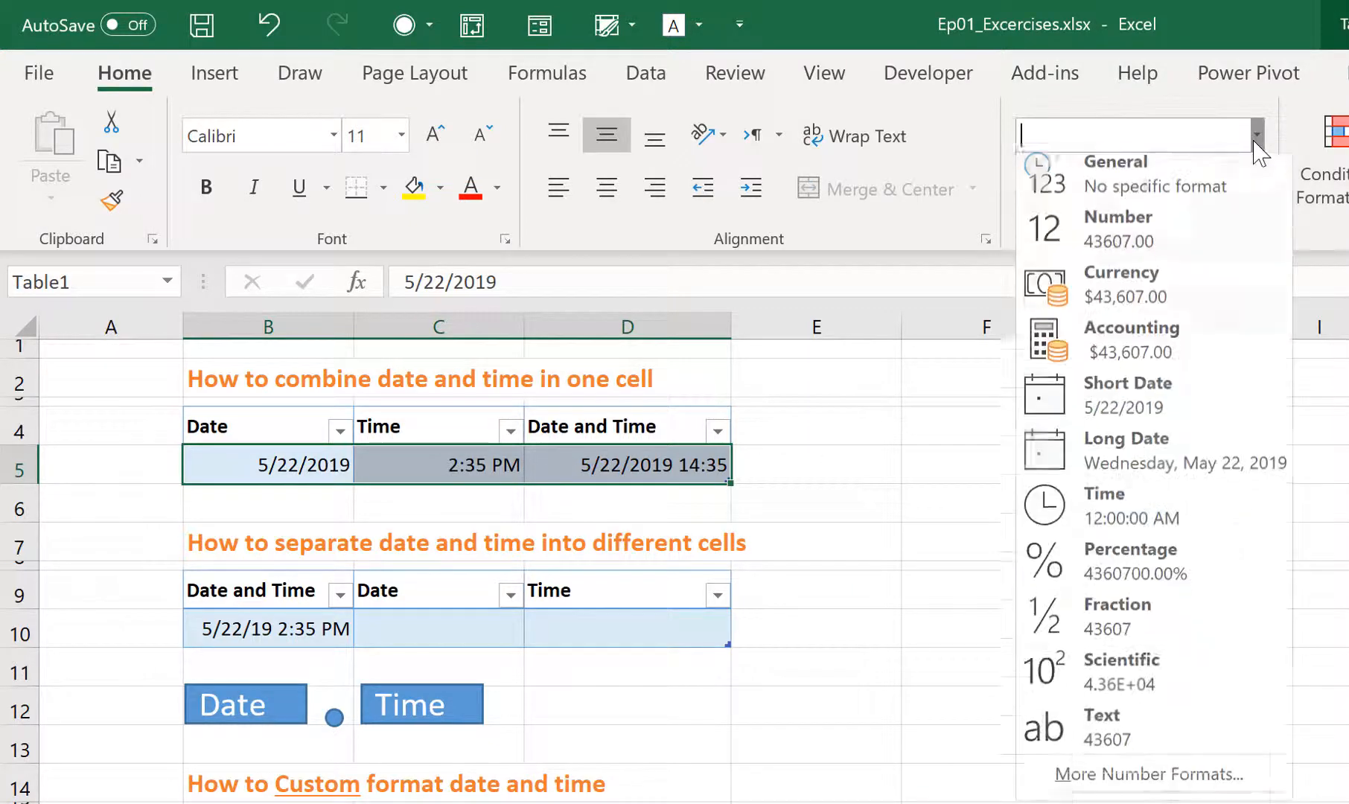
click(1203, 179)
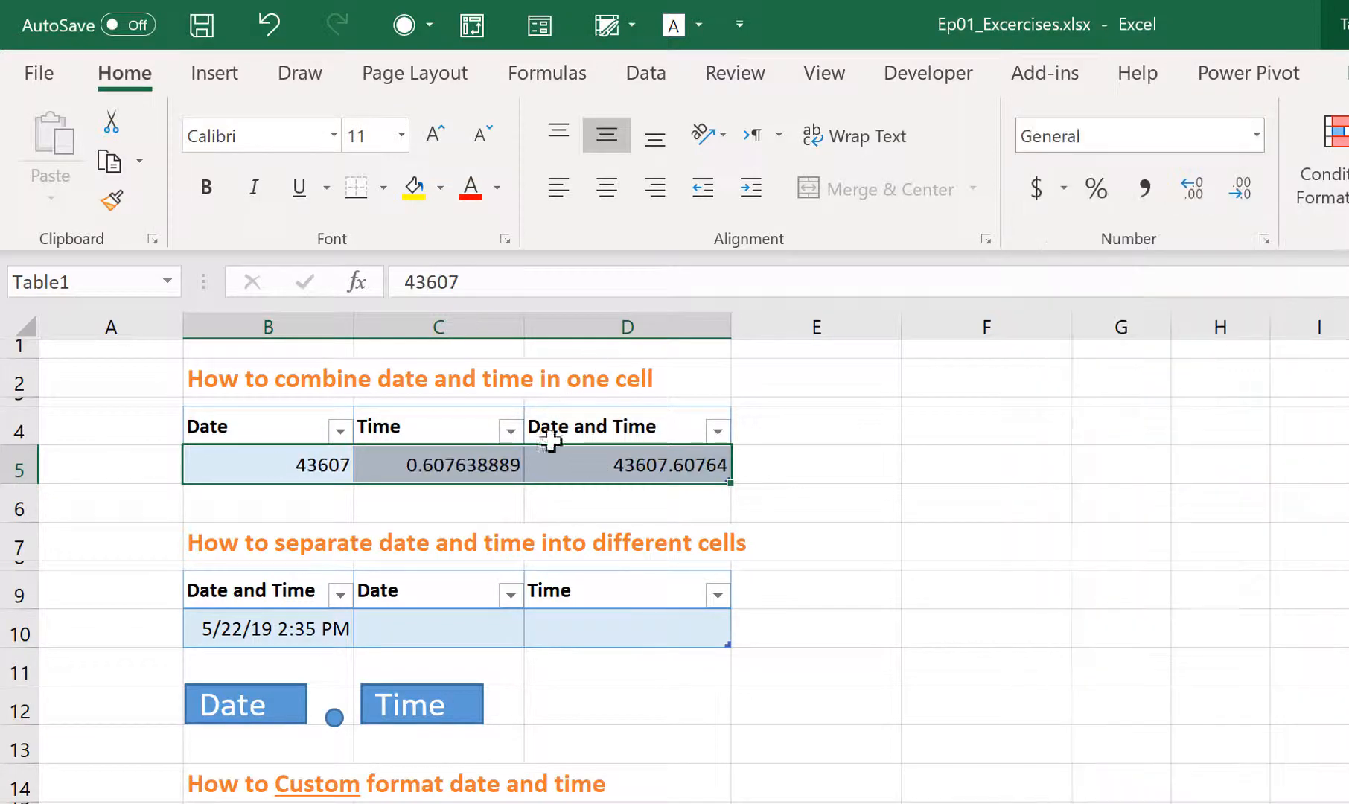
click(262, 506)
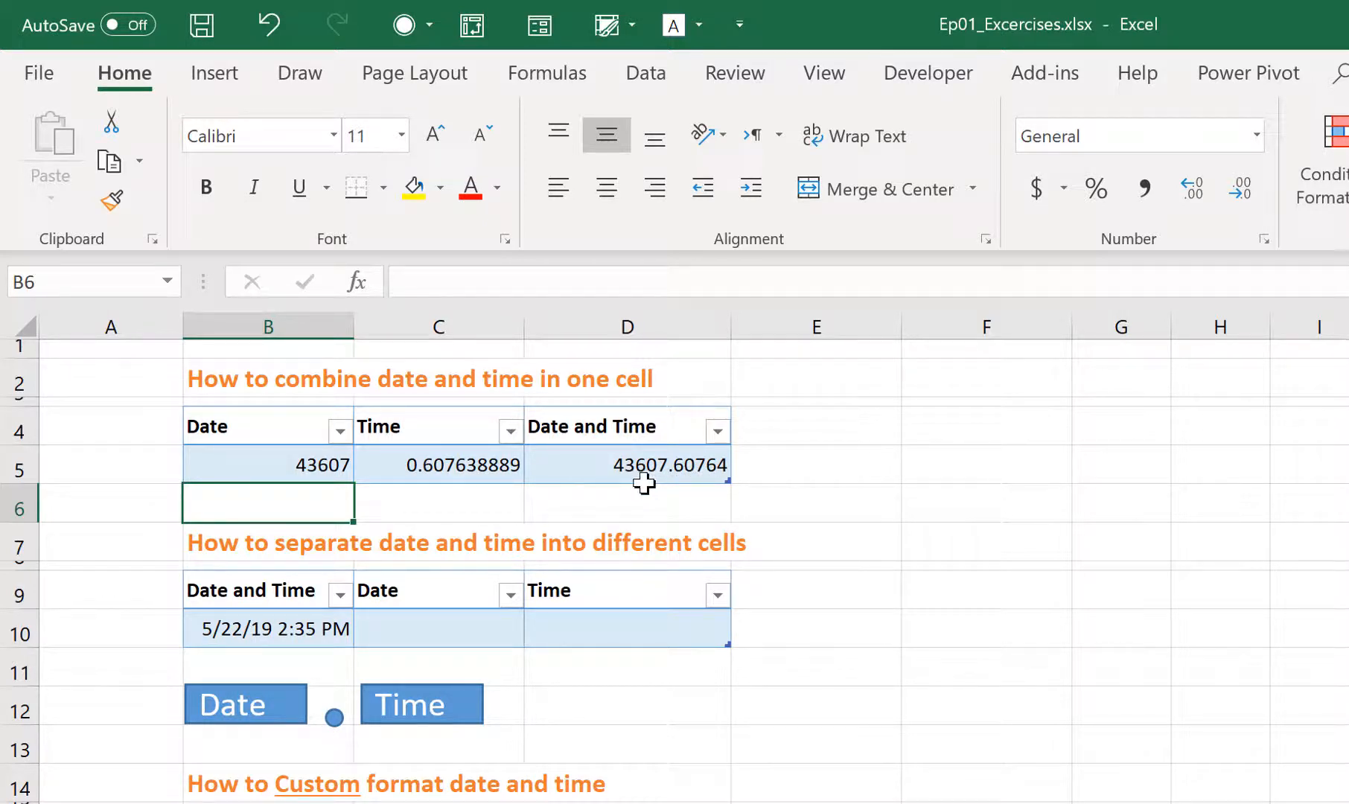
Extract the date in cell C10 of the second table with the formula =INT([@[Date and Time]]).
click(482, 636)
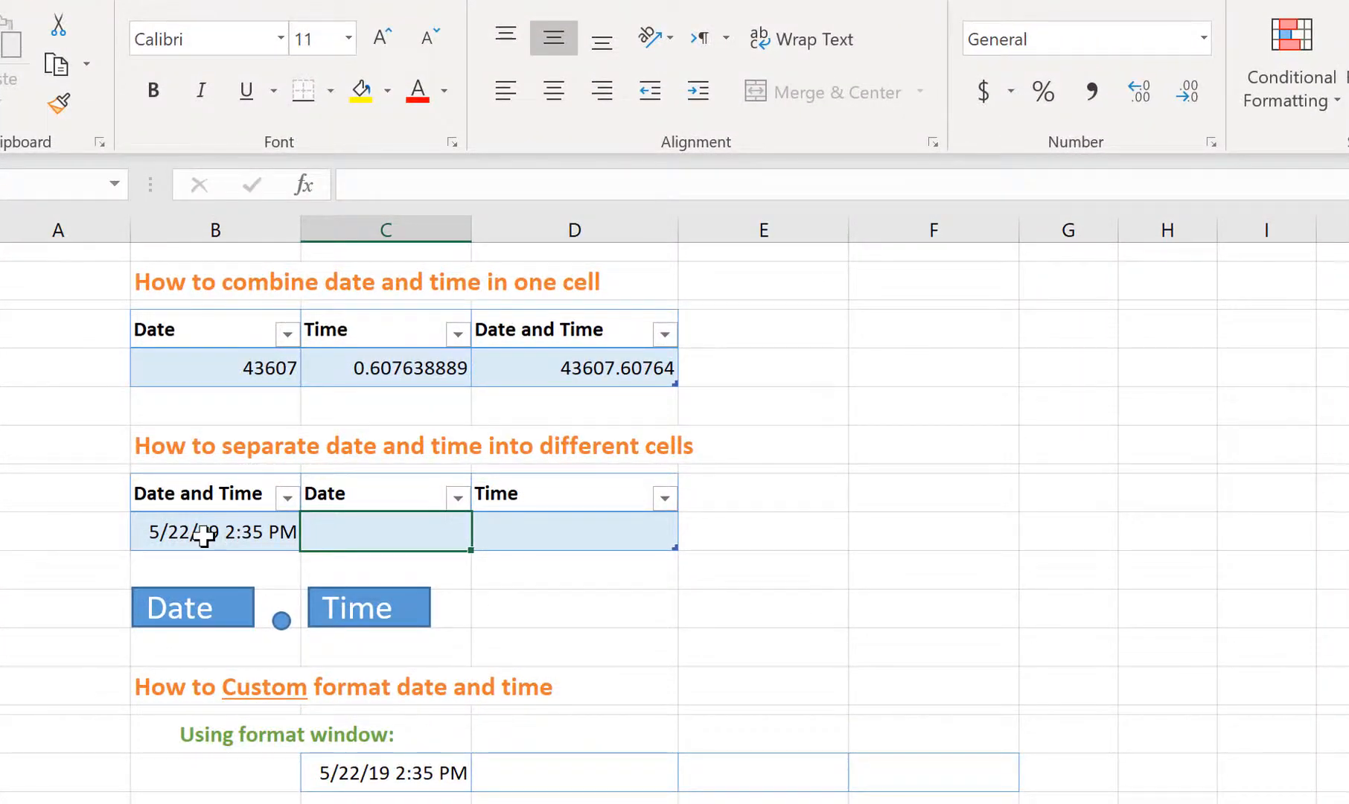
text(=int)
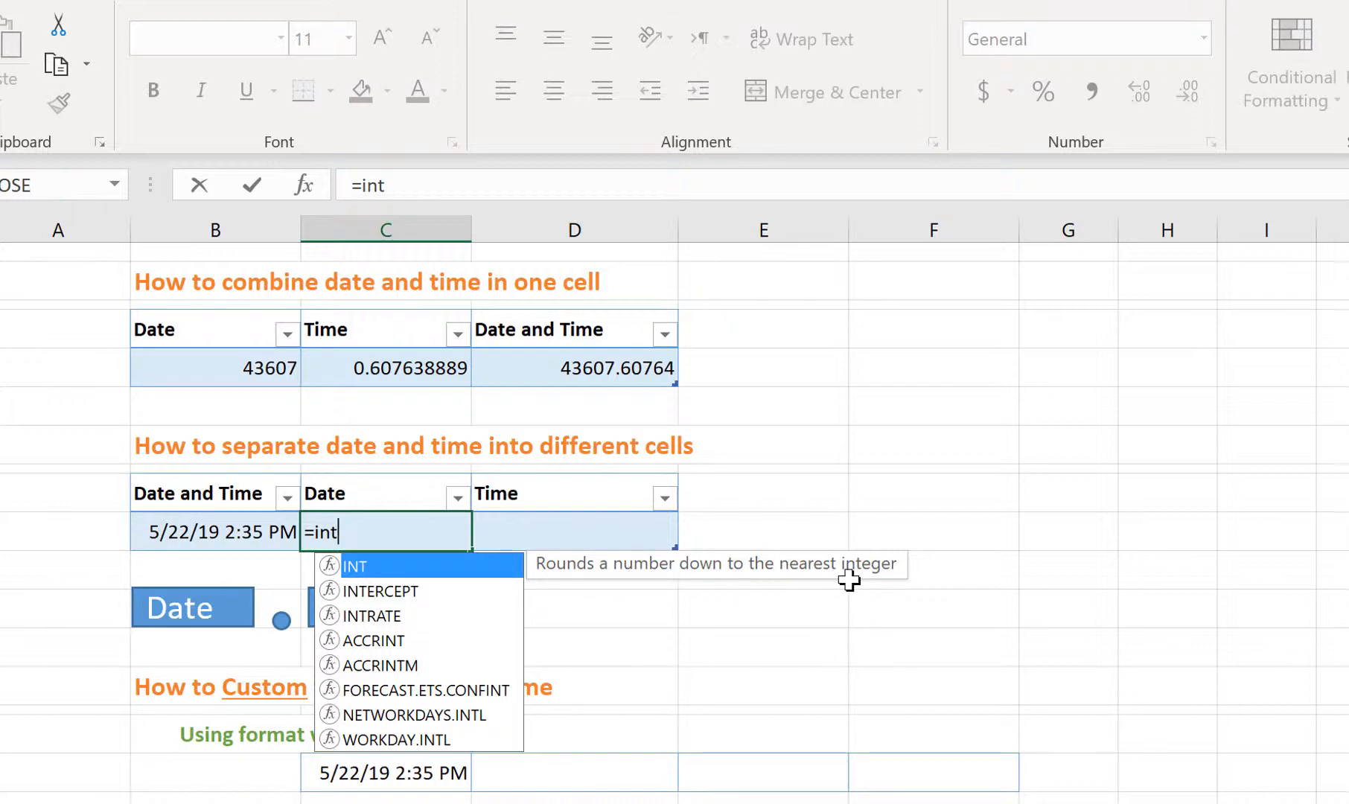
key(Tab)
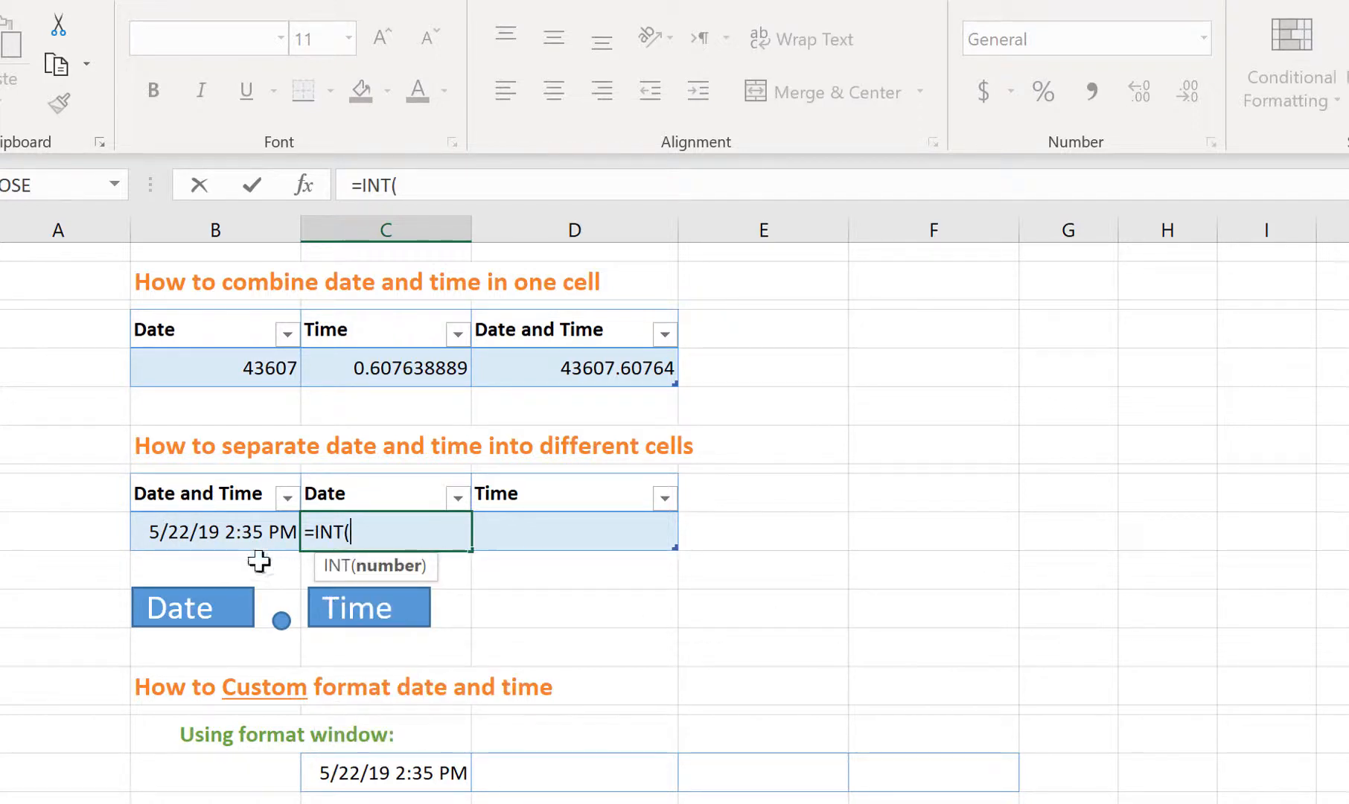
click(185, 533)
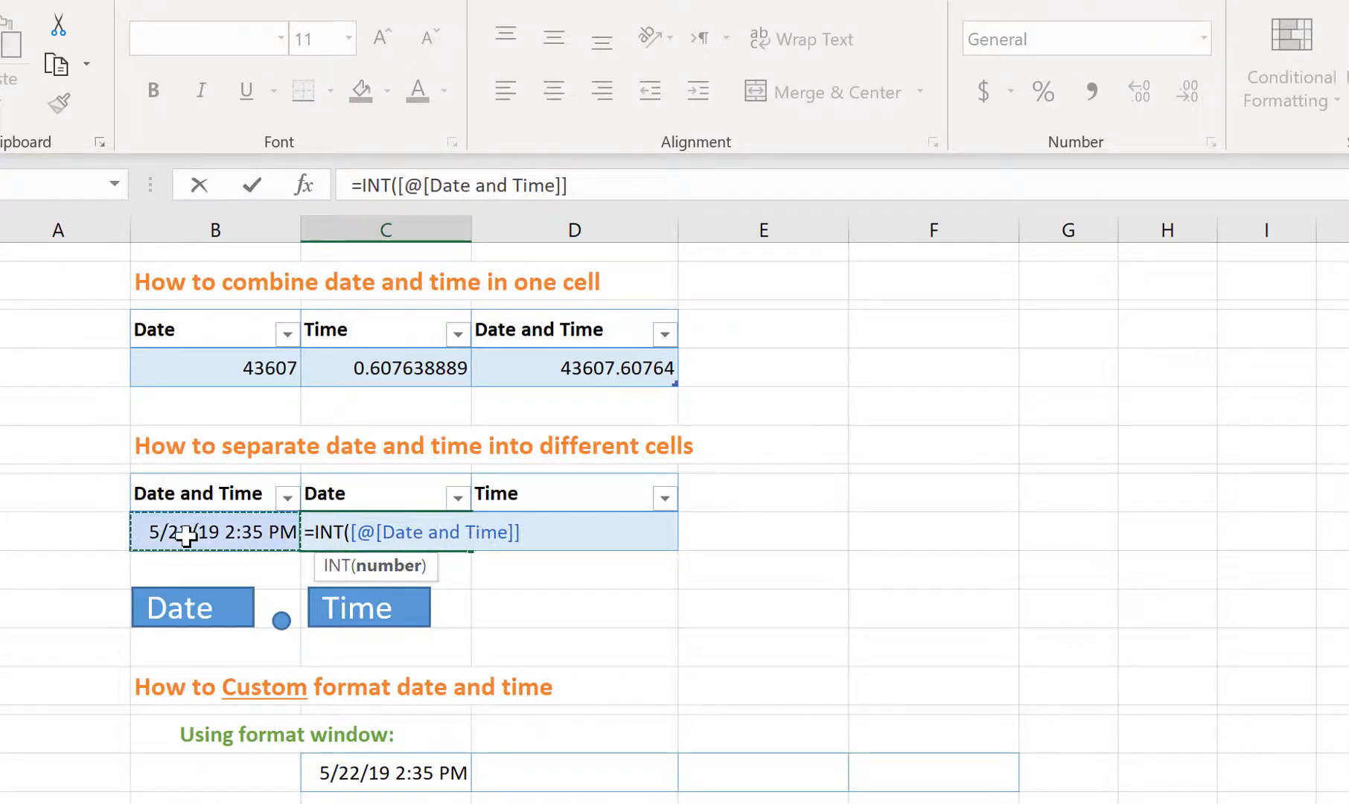
text())
key(Return)
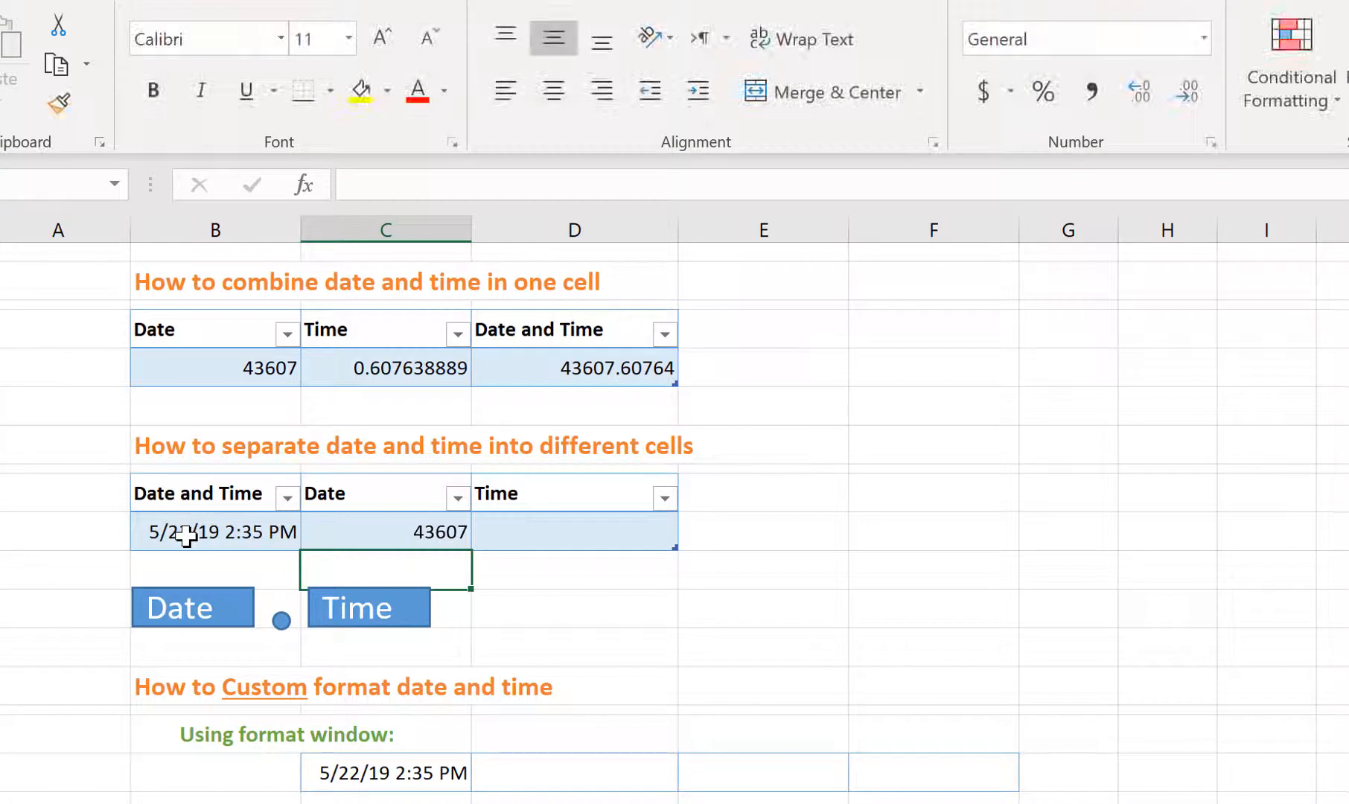
Format the extracted date in cell C10 as Short Date.
click(343, 532)
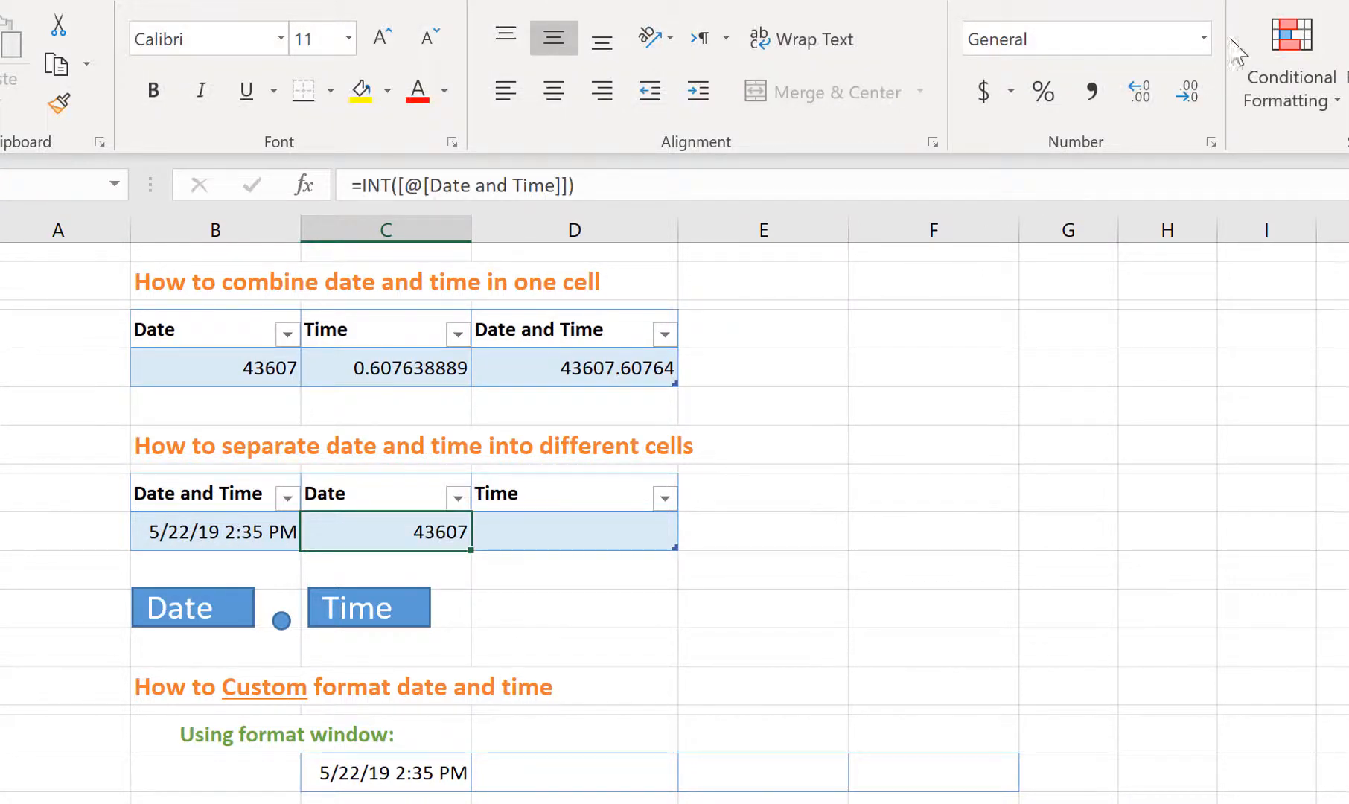
click(1205, 38)
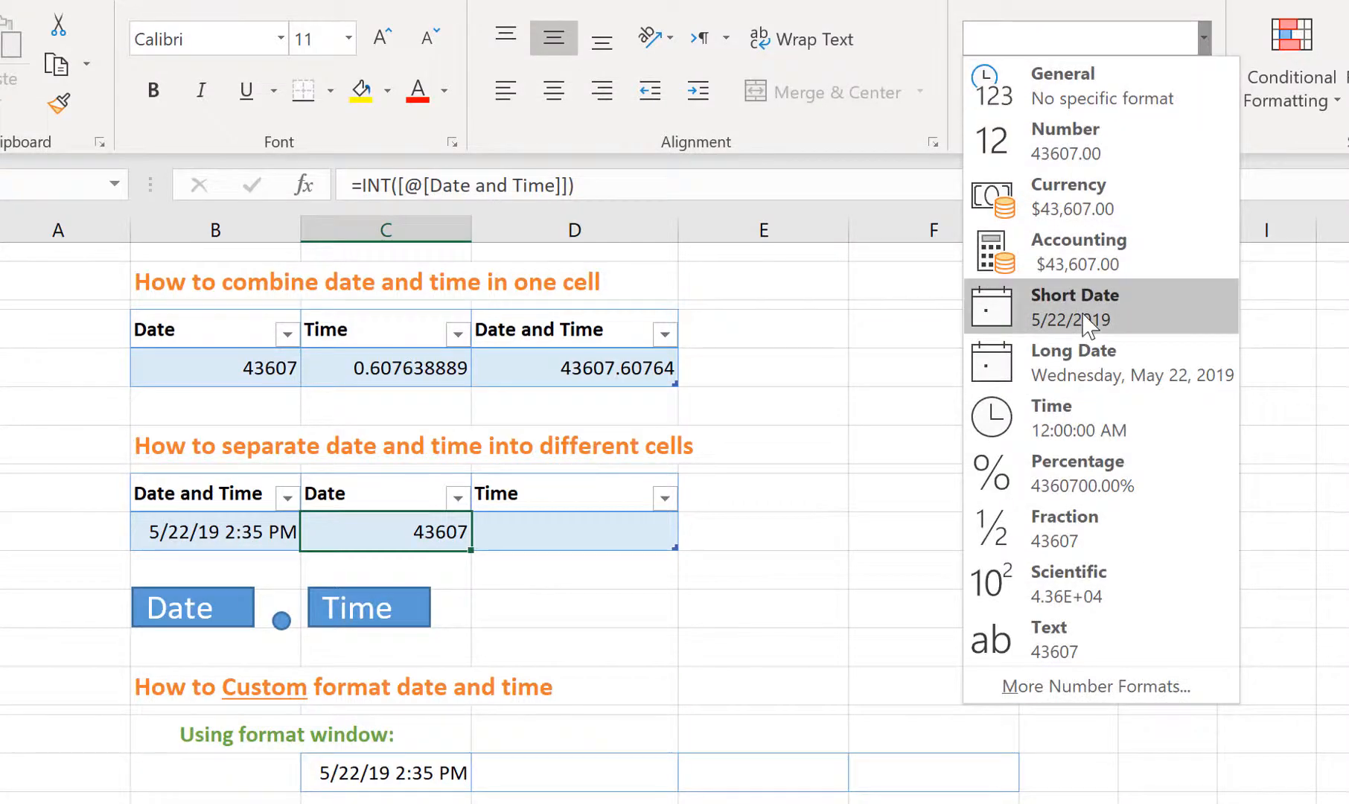
click(1125, 310)
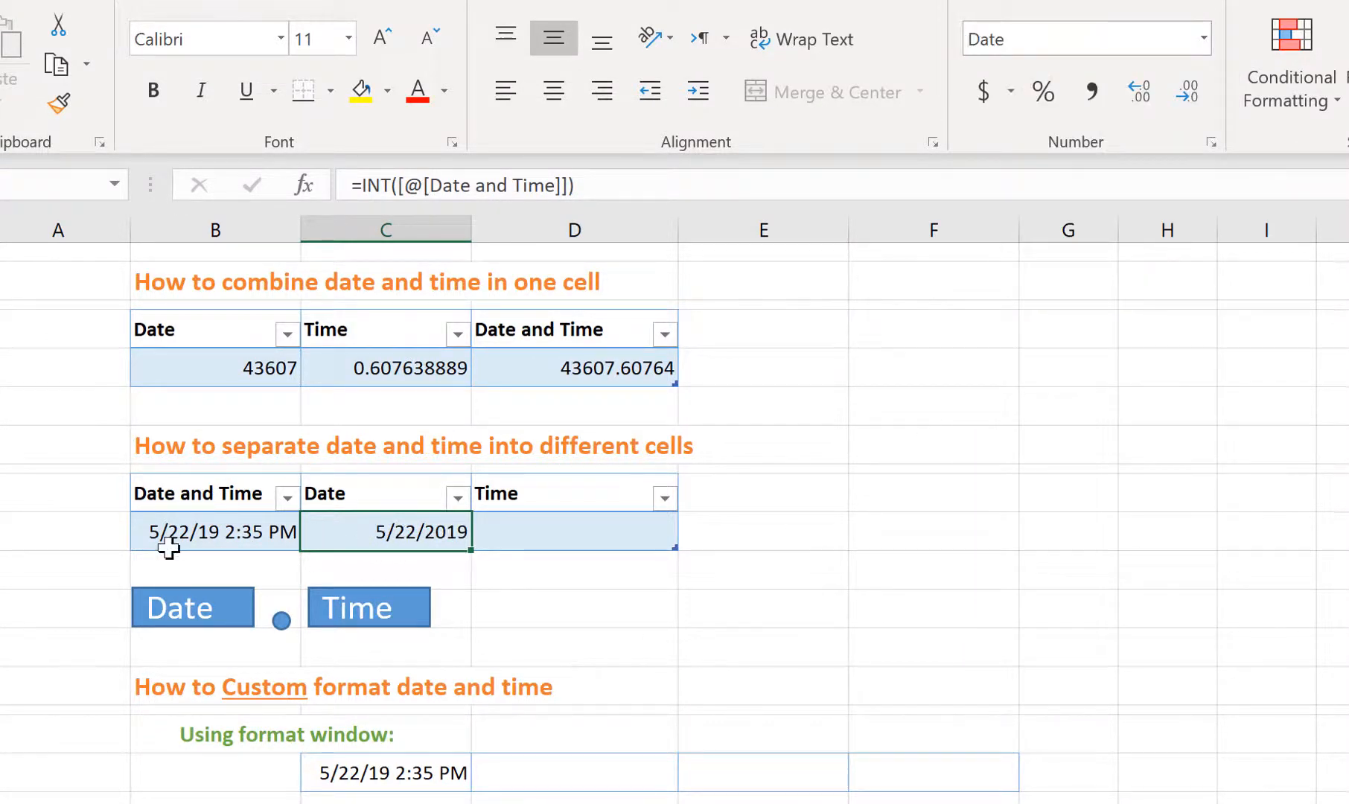
Extract the time in cell D10 of the second table with the formula =MOD([@[Date and Time]],1).
click(550, 533)
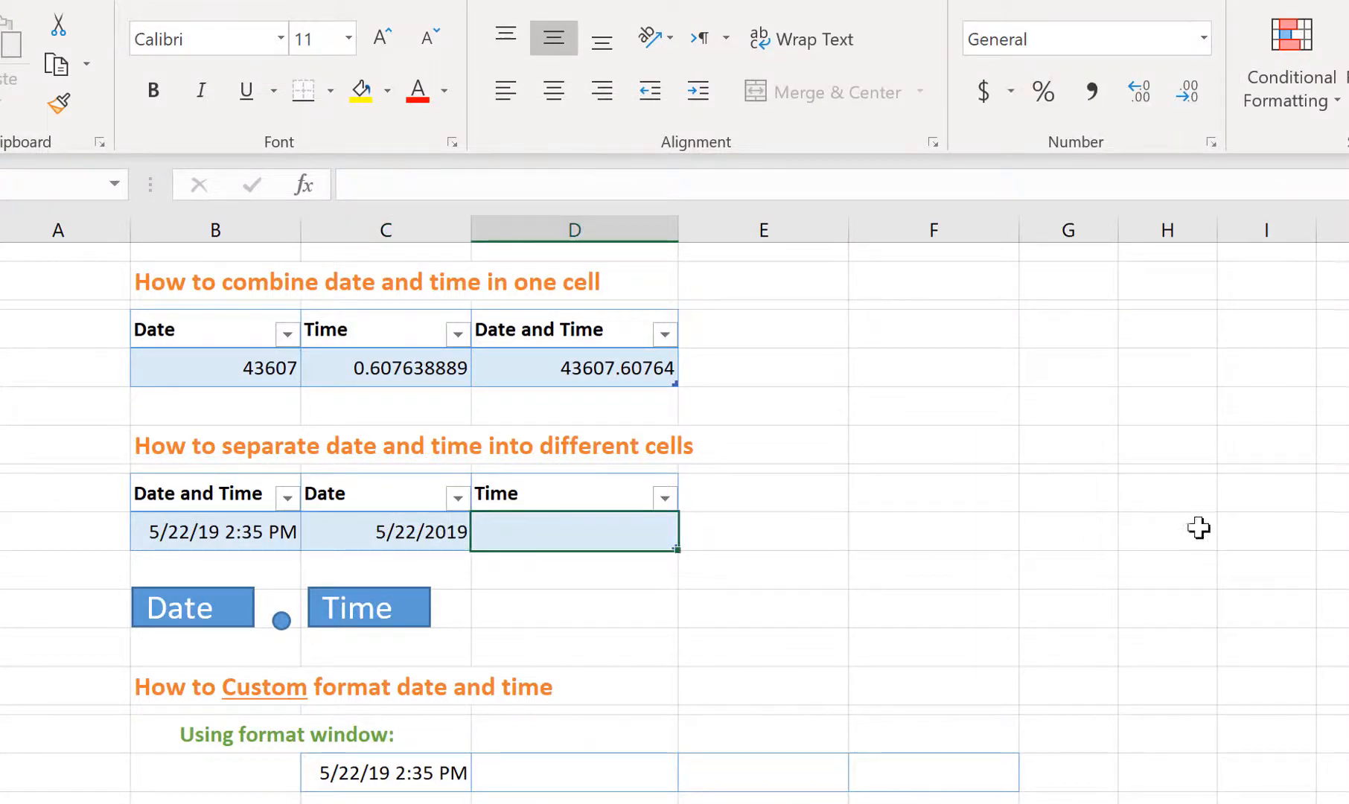
text(=mod)
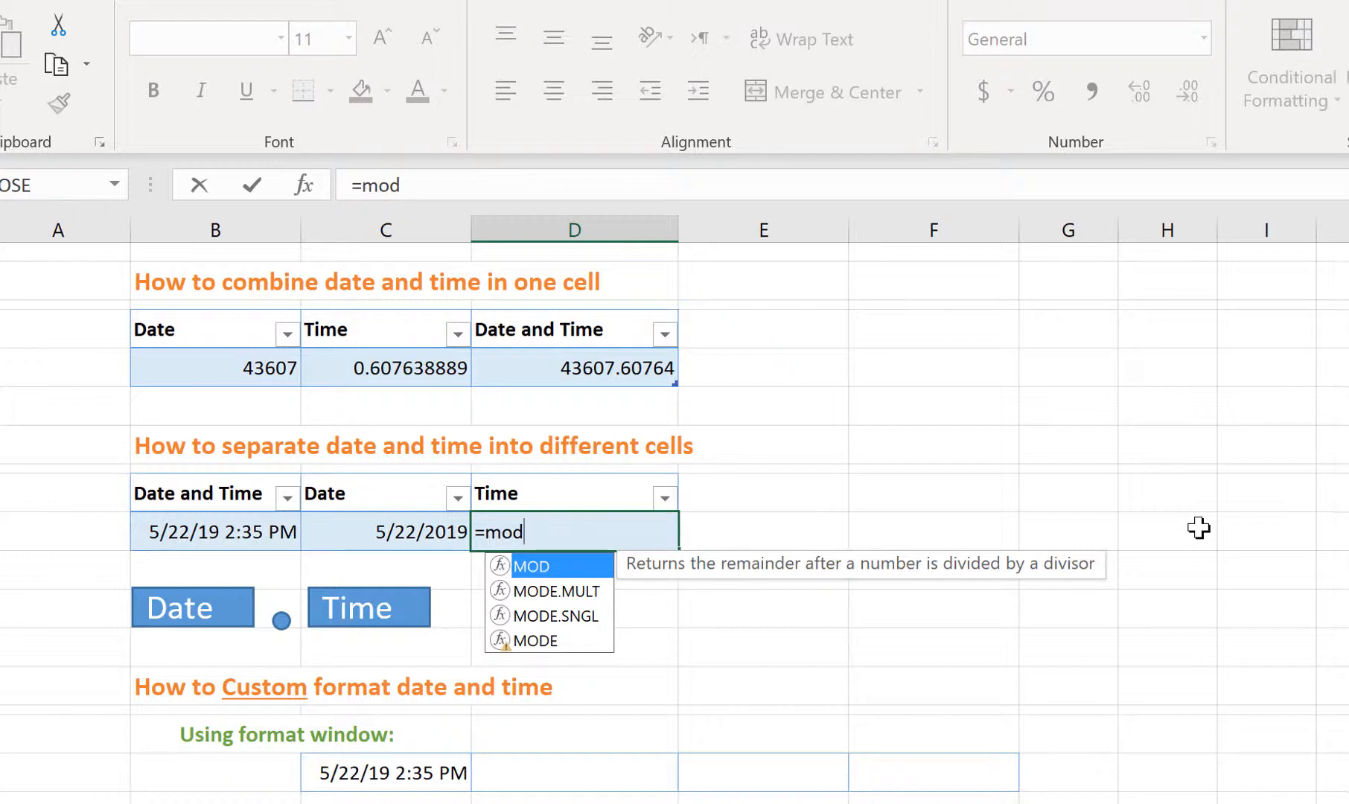
key(Tab)
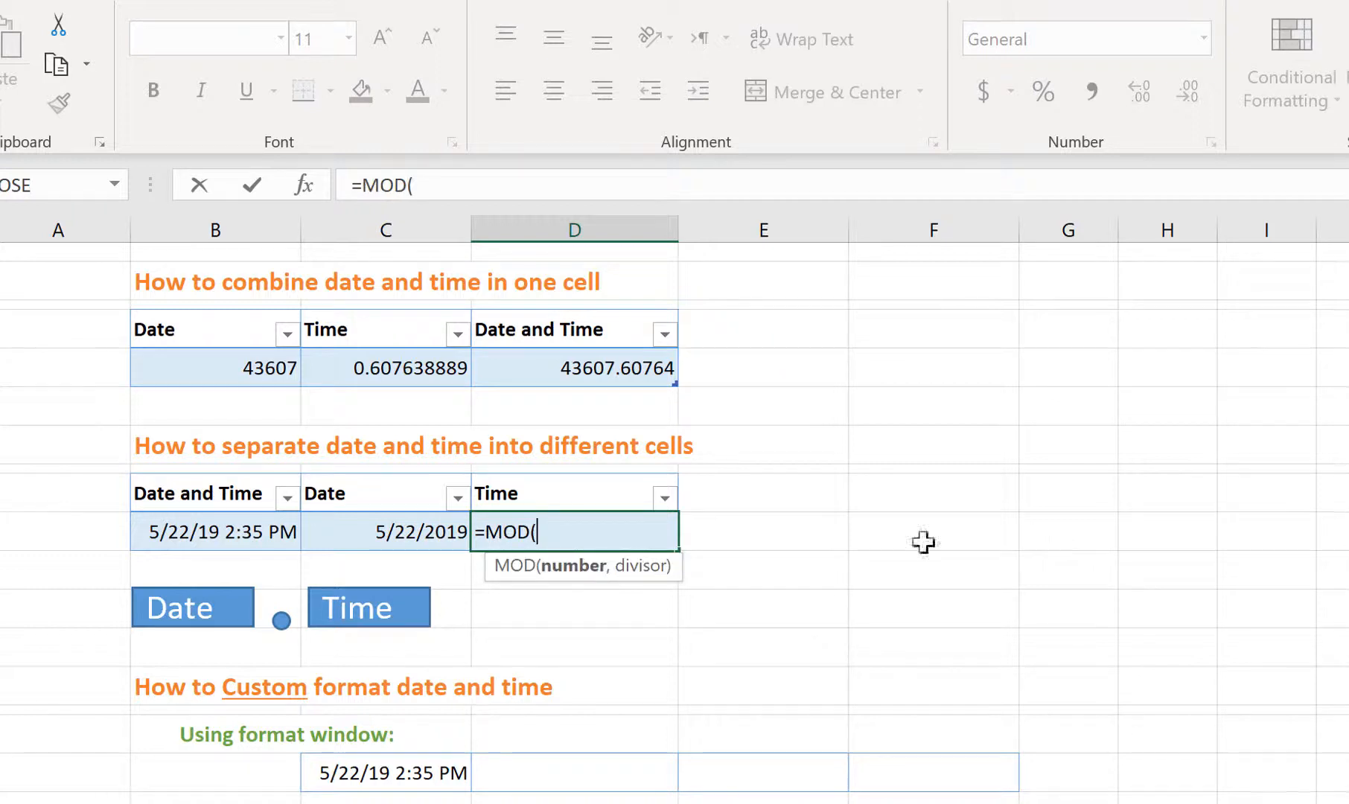
click(216, 524)
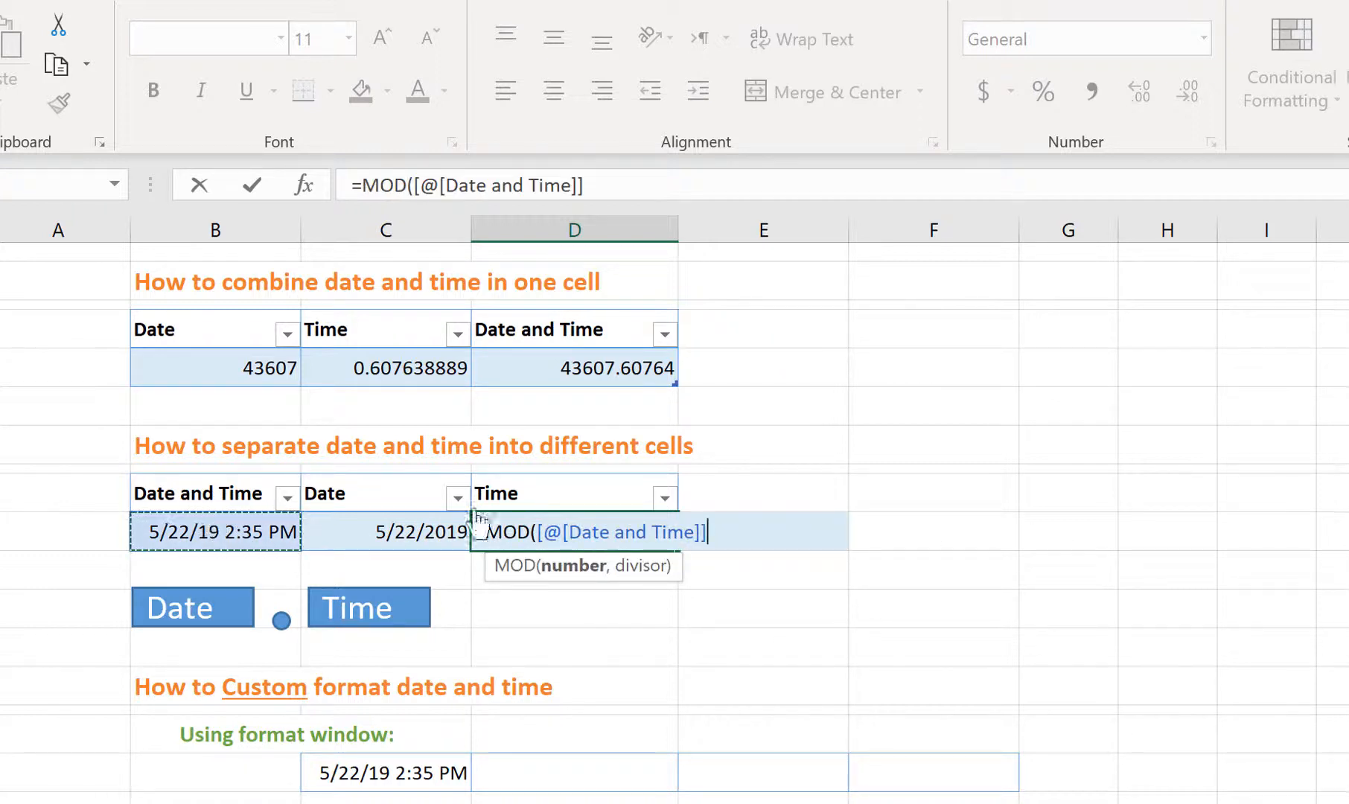
text(,)
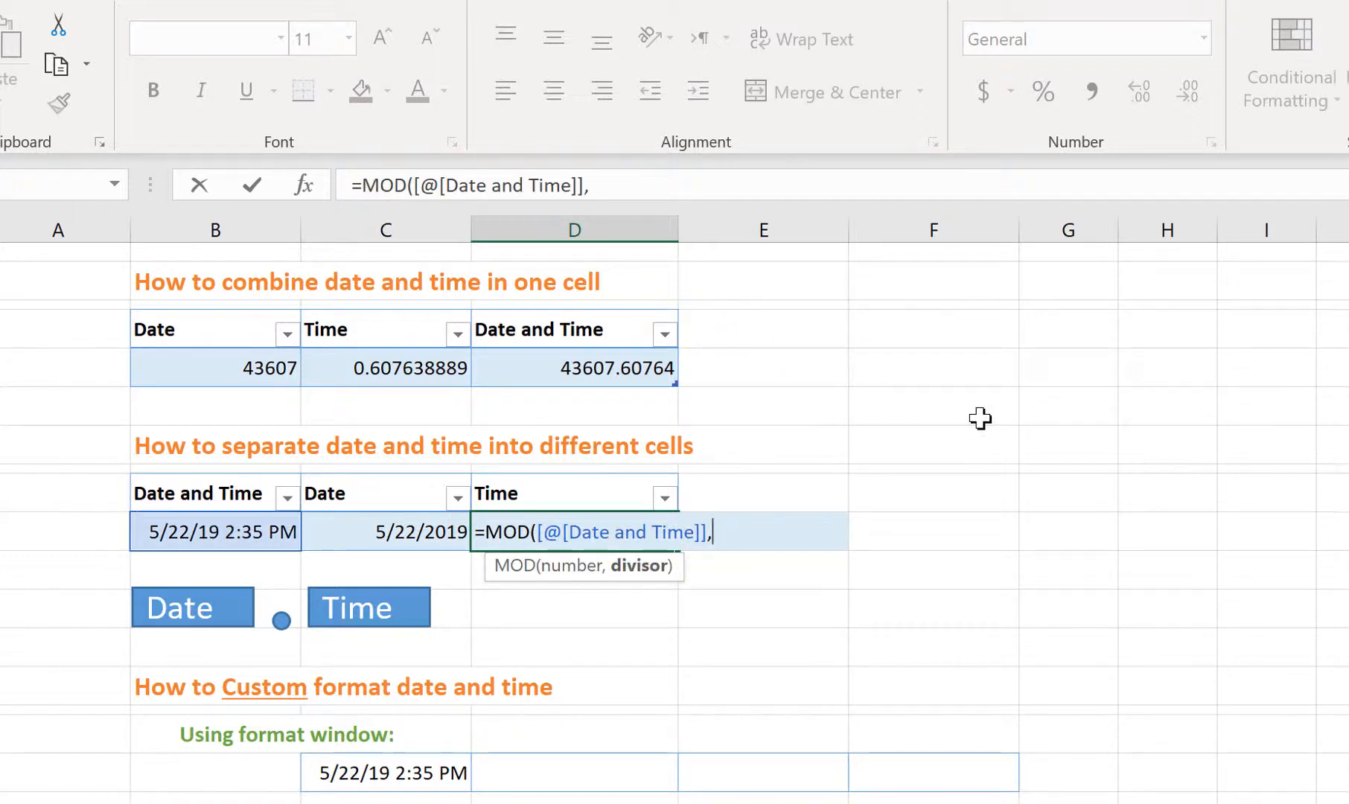
text(1))
key(Return)
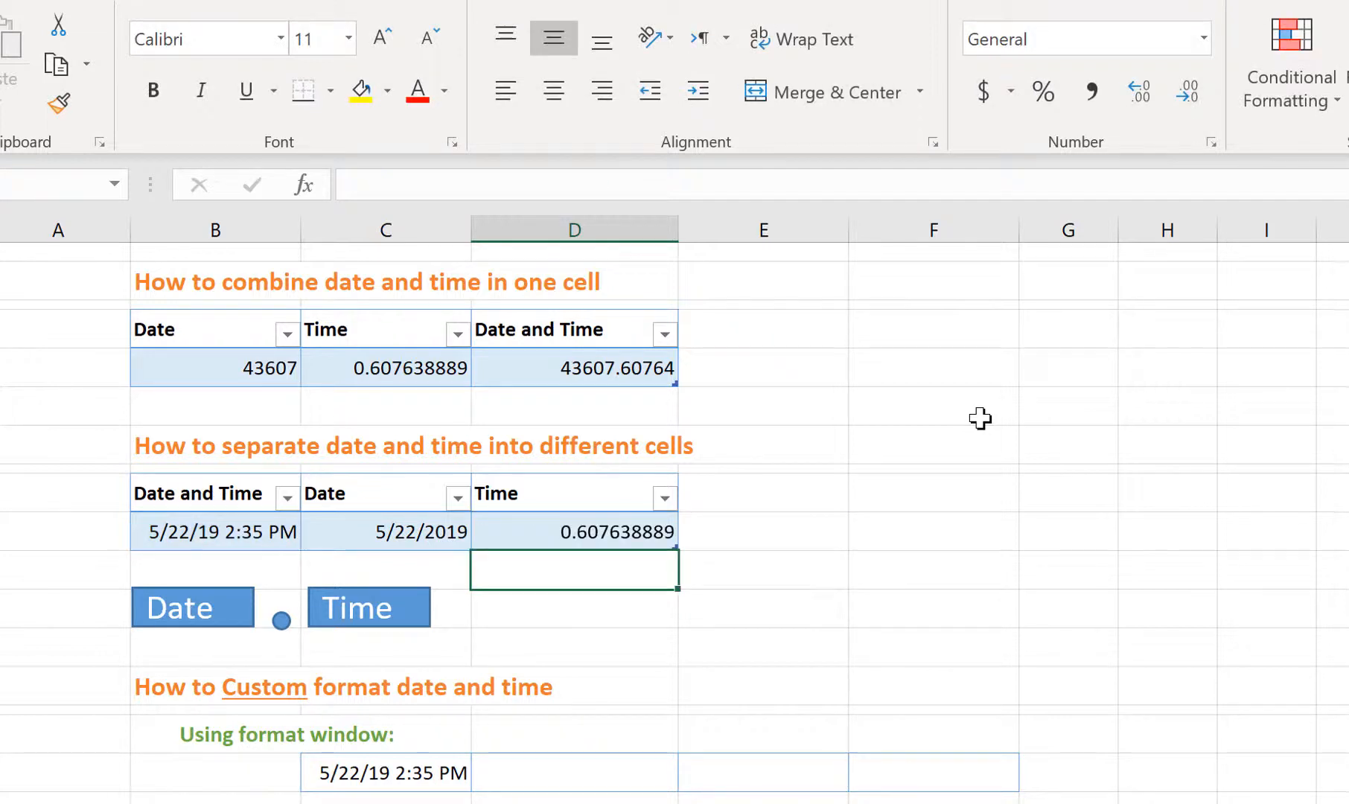
Format the extracted time in cell D10 with the Time number format.
click(546, 531)
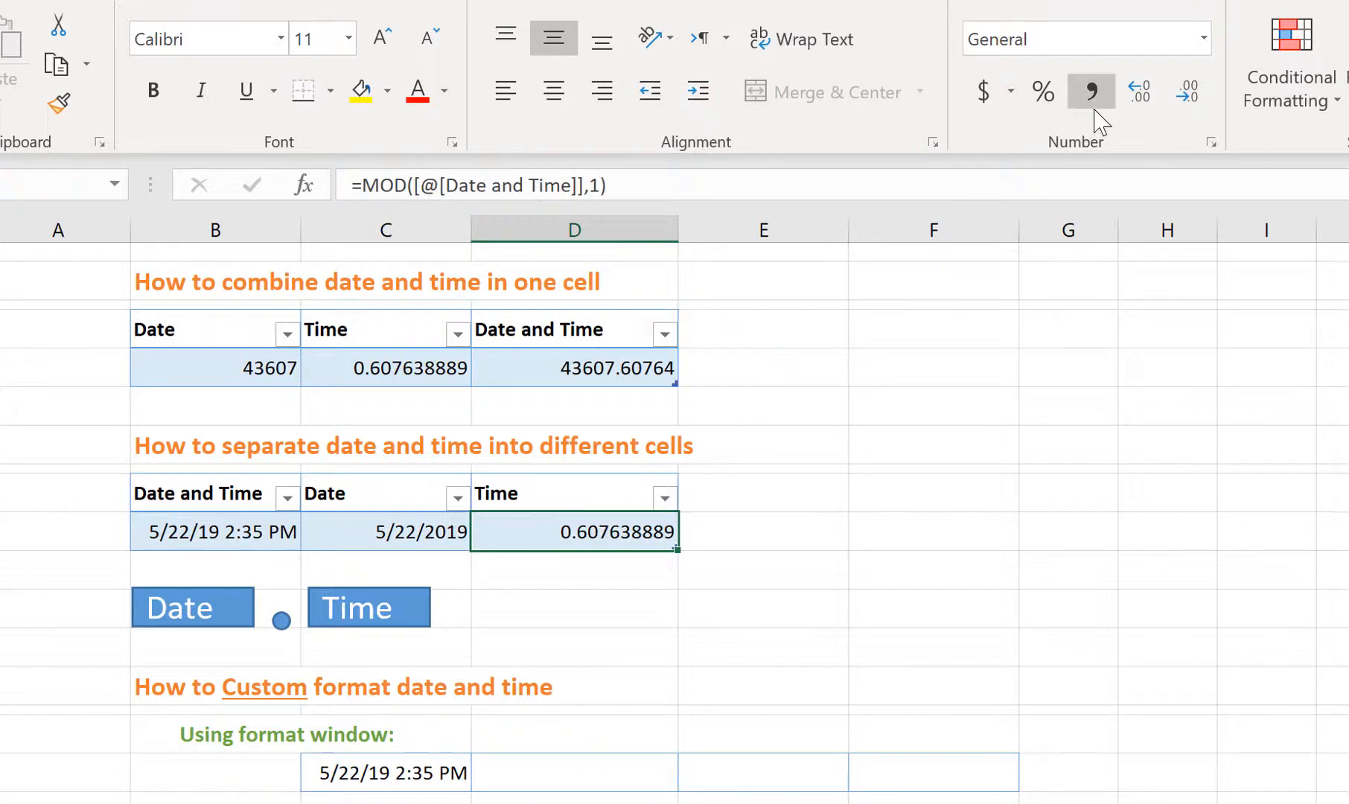
click(1202, 37)
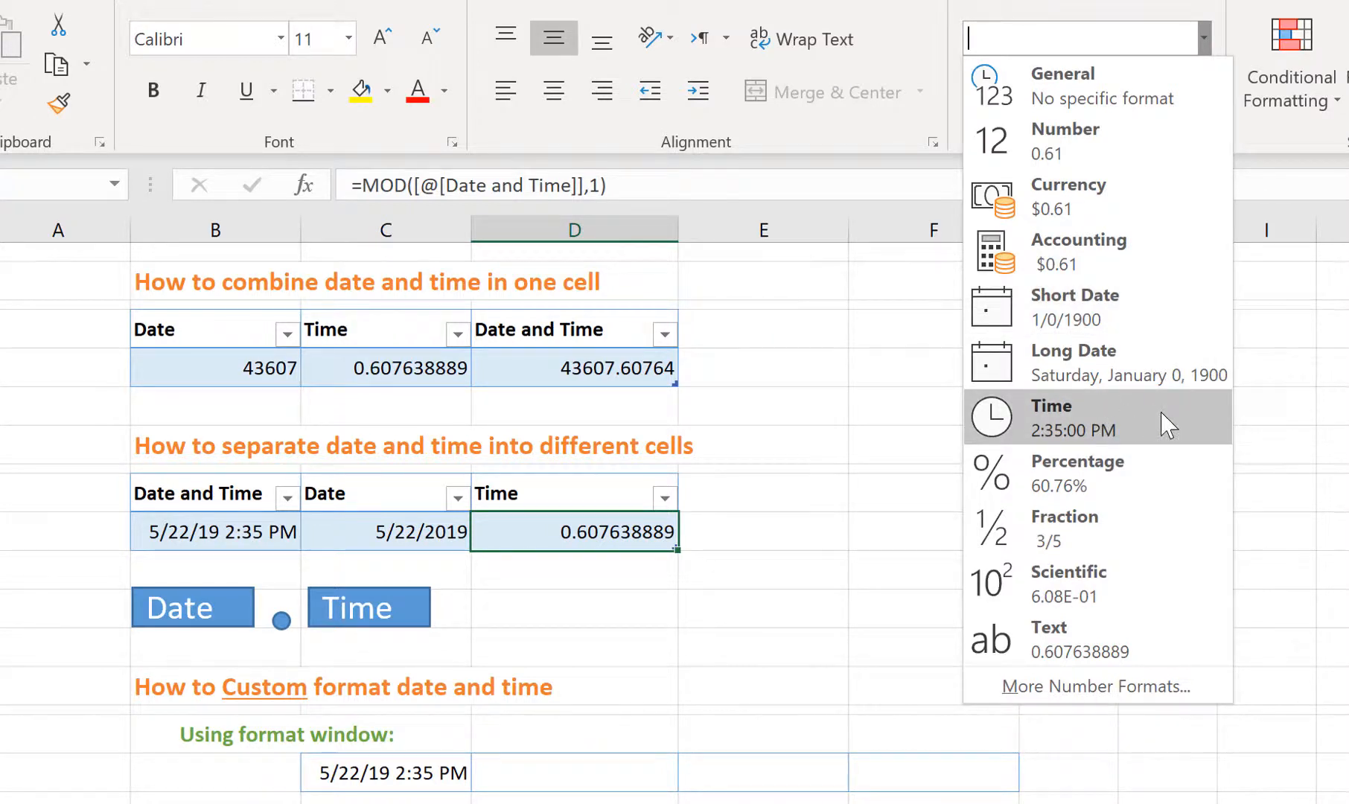
click(1124, 416)
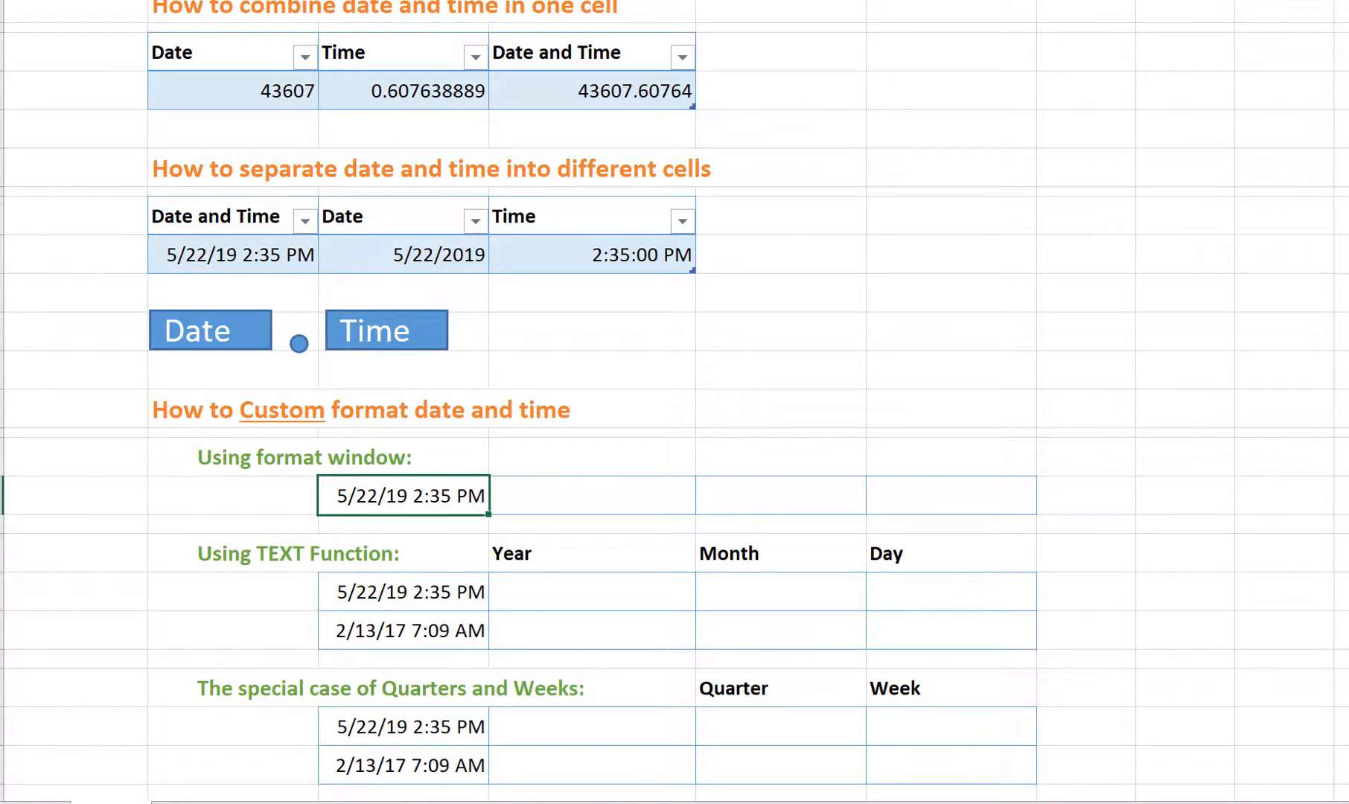
Apply the custom number format ddd mm/dd/yyyy to the date-time cell under "Using format window".
key(ctrl+1)
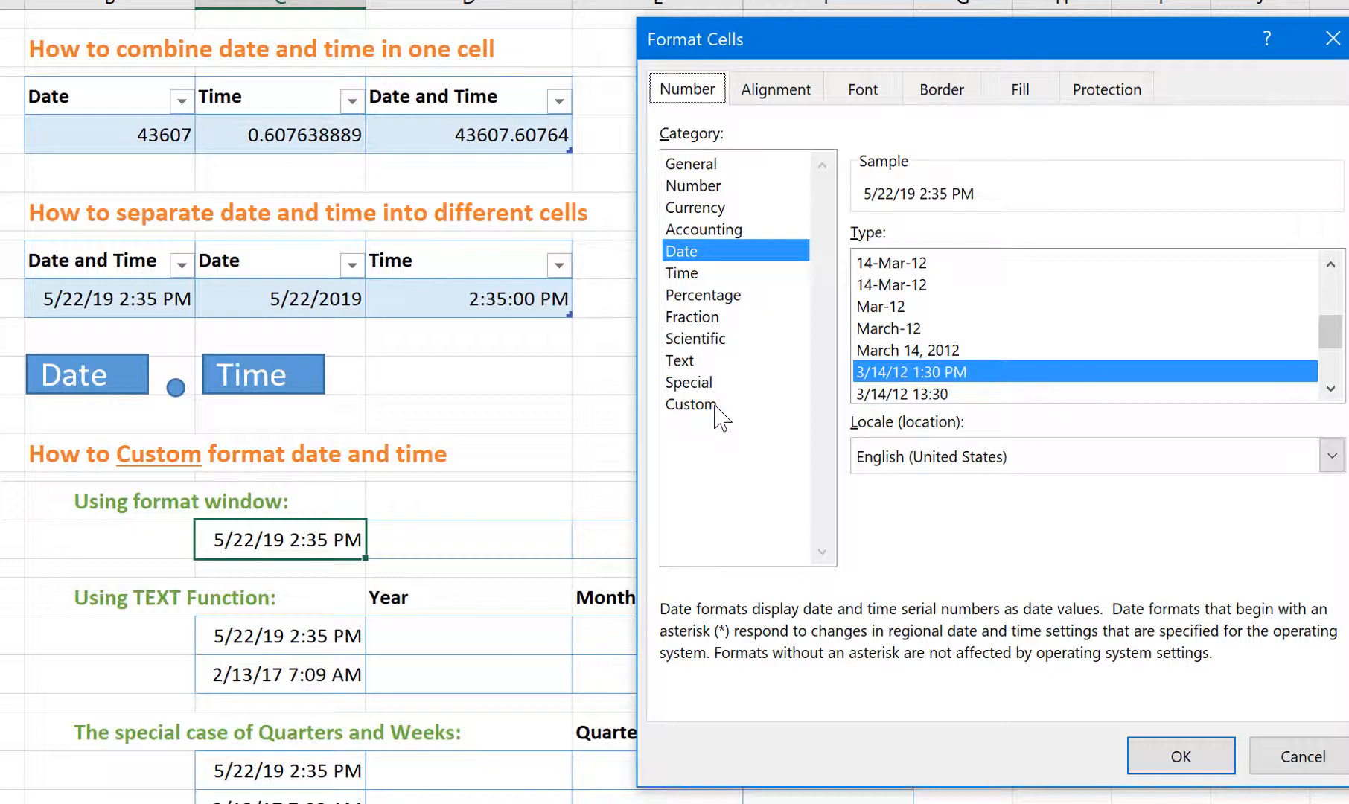
click(707, 406)
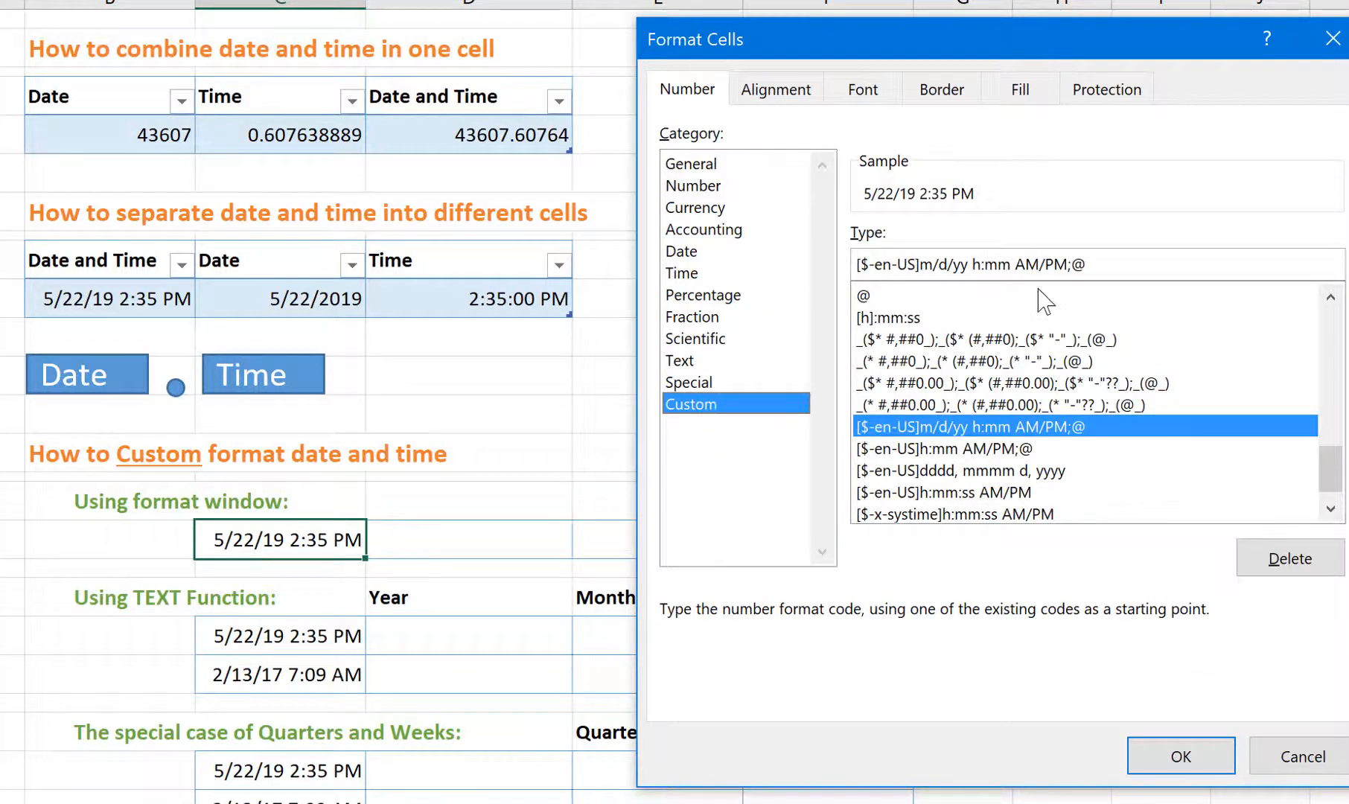
drag(1087, 264, 856, 263)
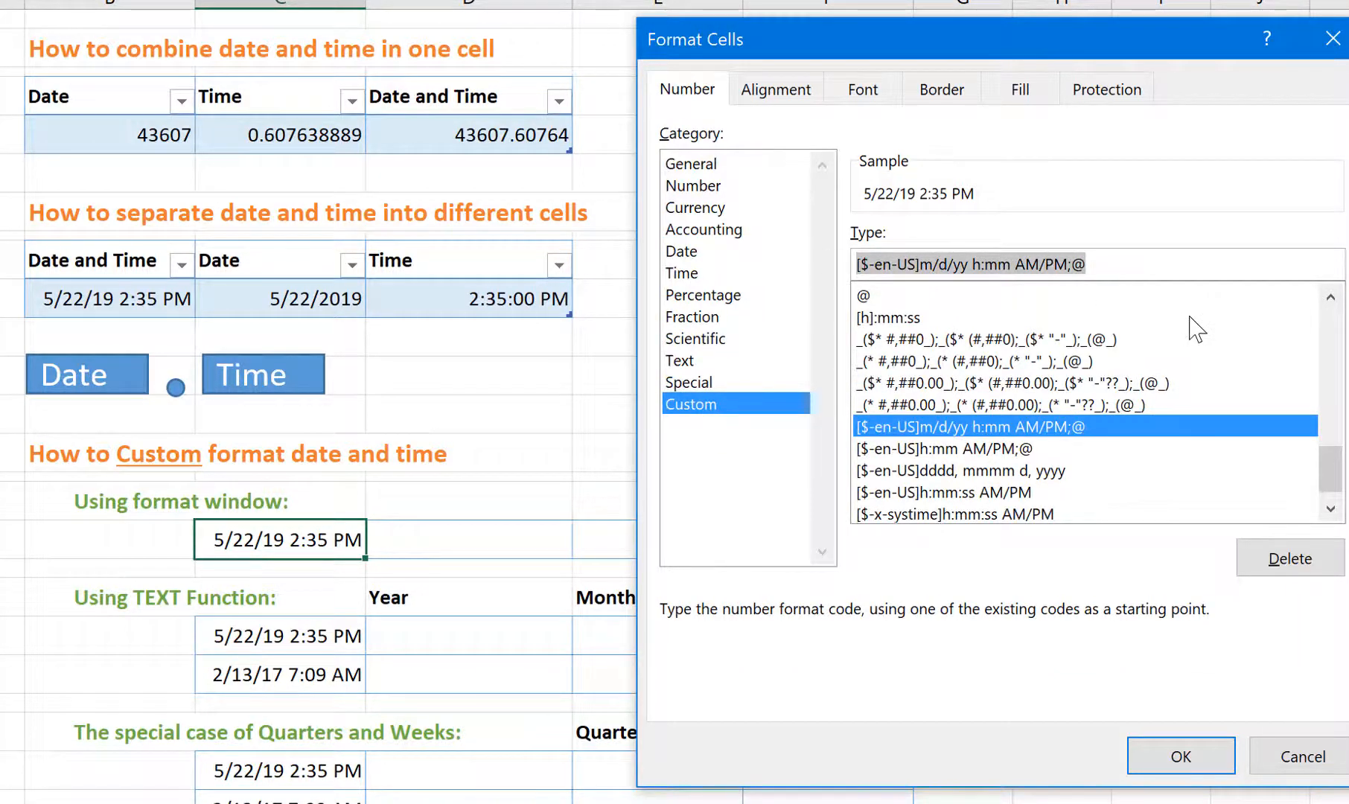
key(Delete)
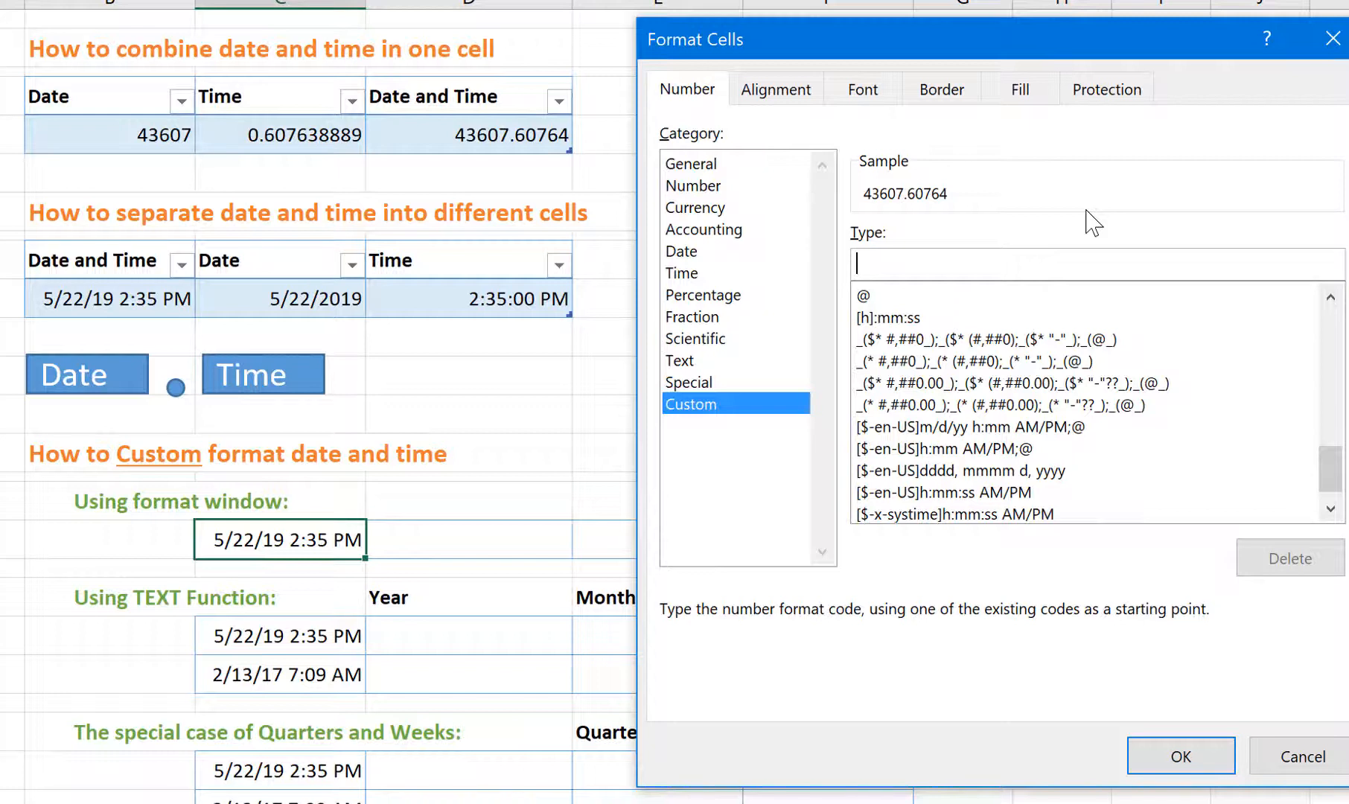
text(ddd)
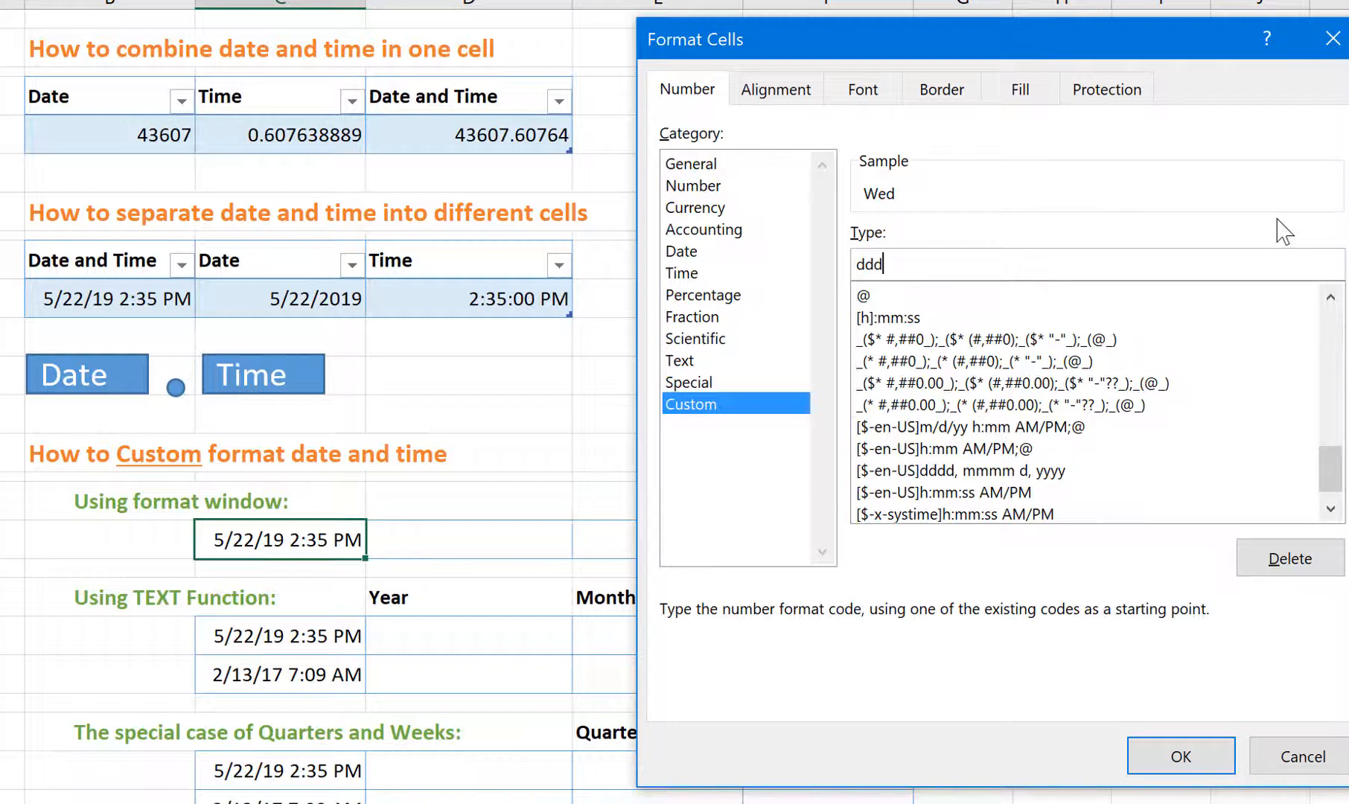
text(d)
key(BackSpace)
text(mm/dd/)
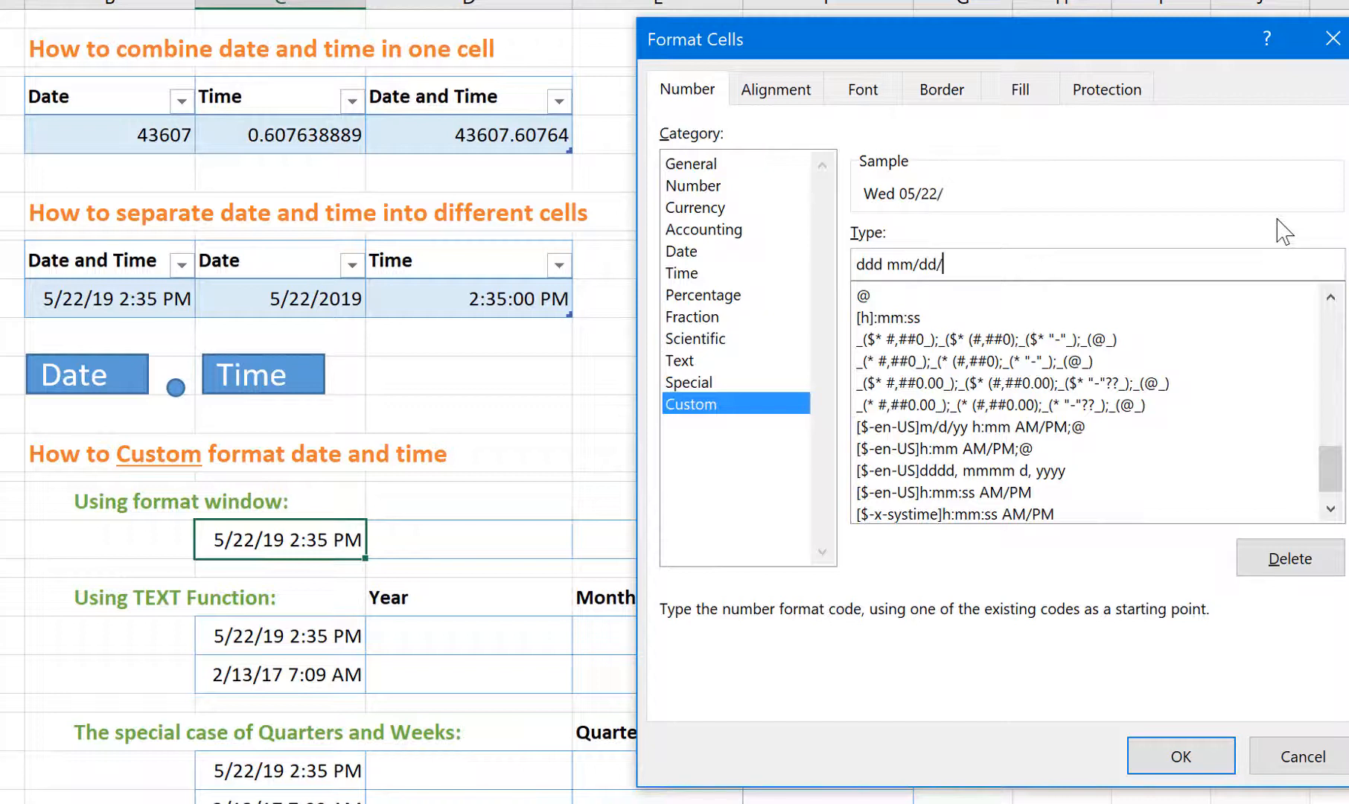
text(yyyy)
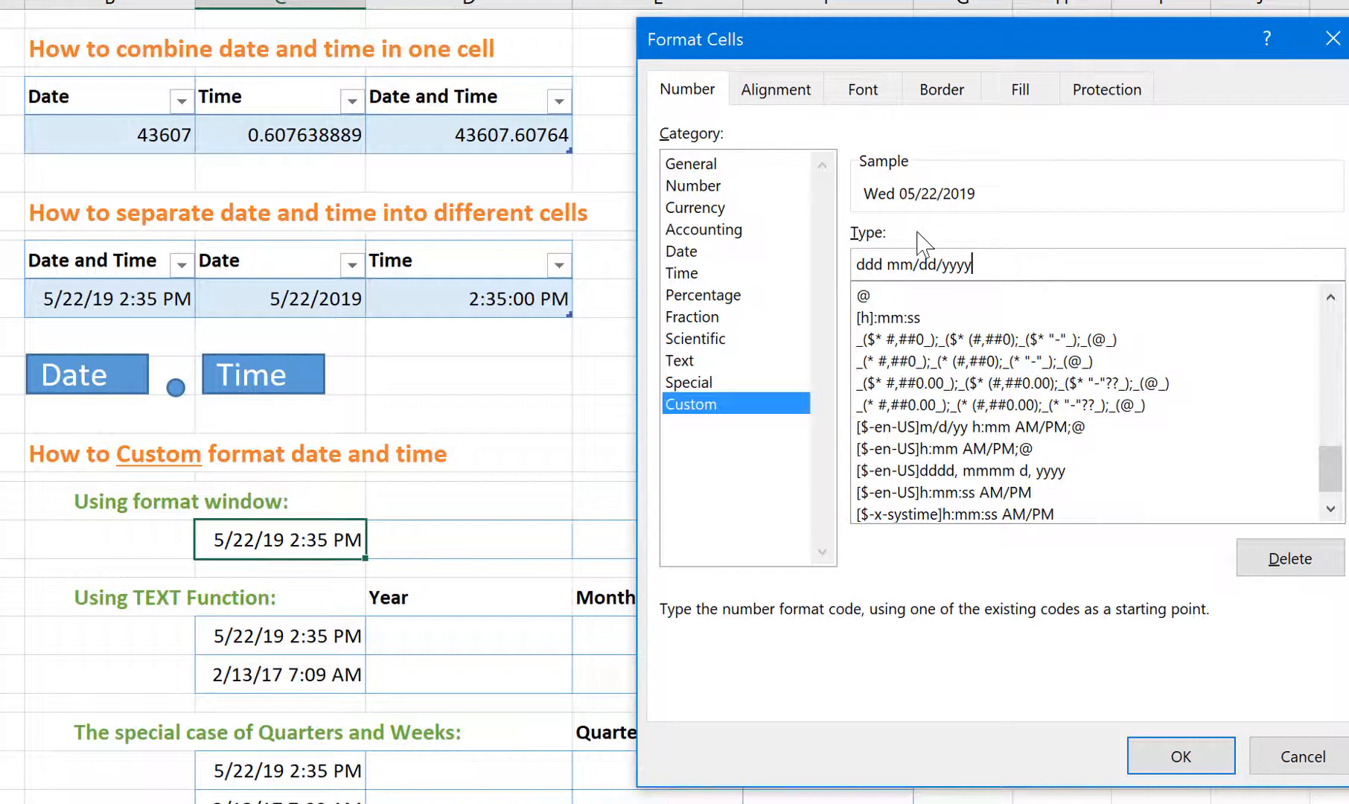
click(1164, 755)
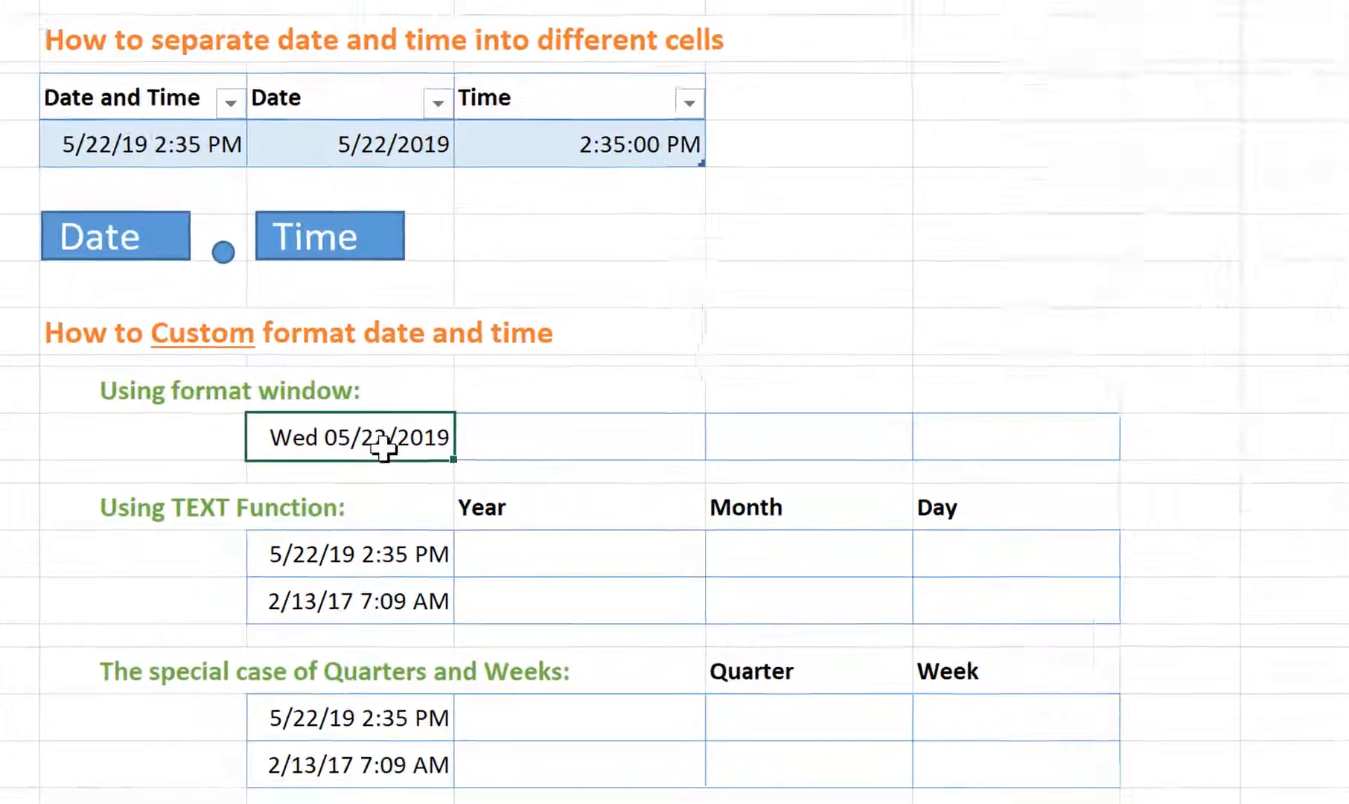
Extract the year of the first date-time under "Using TEXT Function" in cell D20 with the formula =TEXT(C20,"yyyy").
click(398, 567)
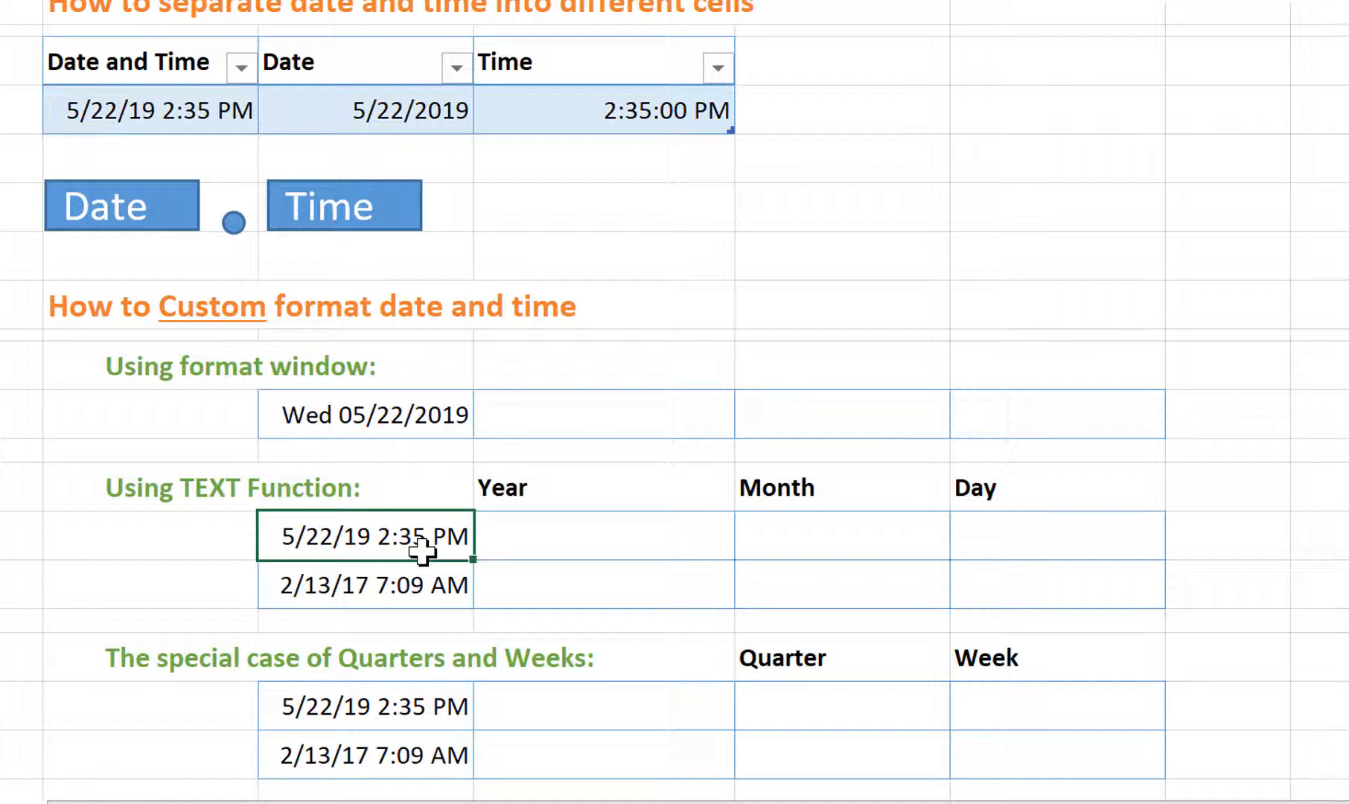
click(608, 534)
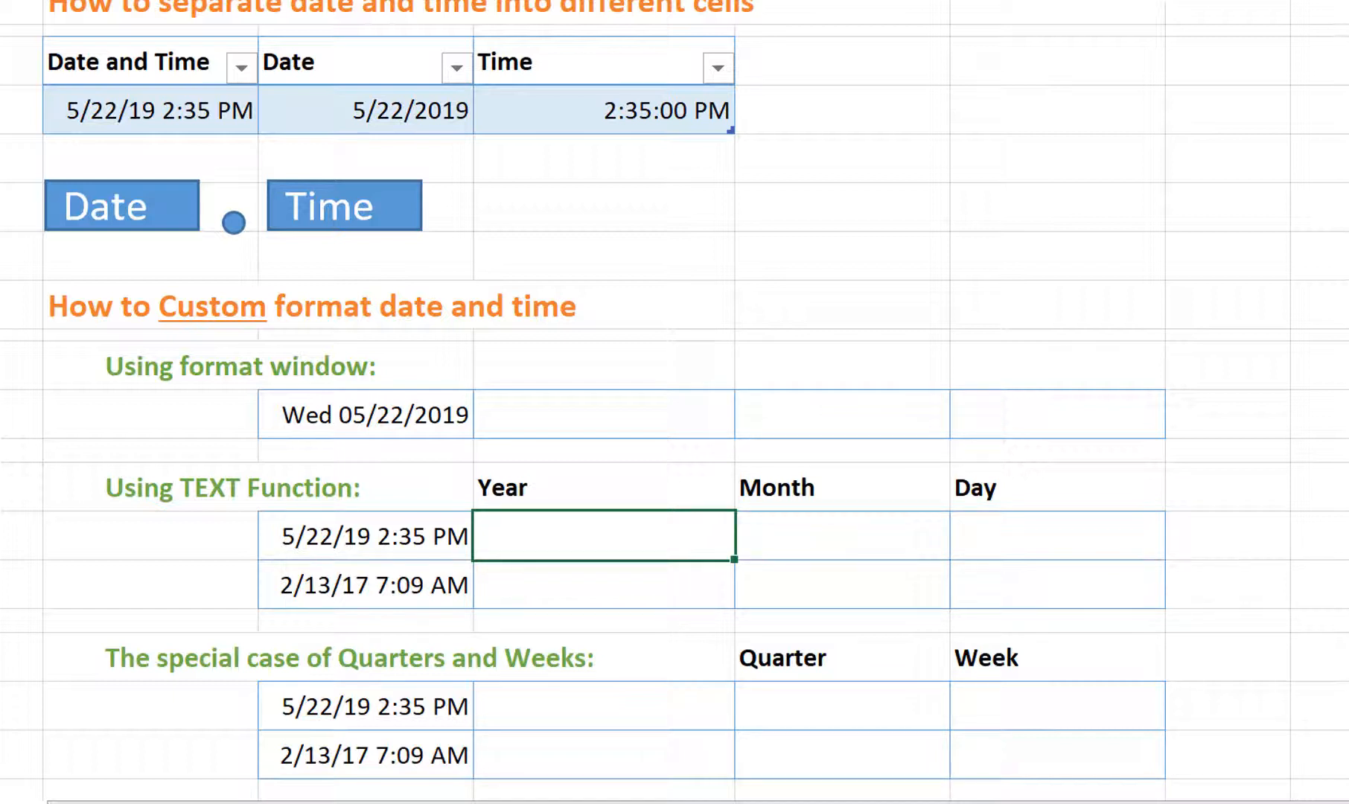
text(=text)
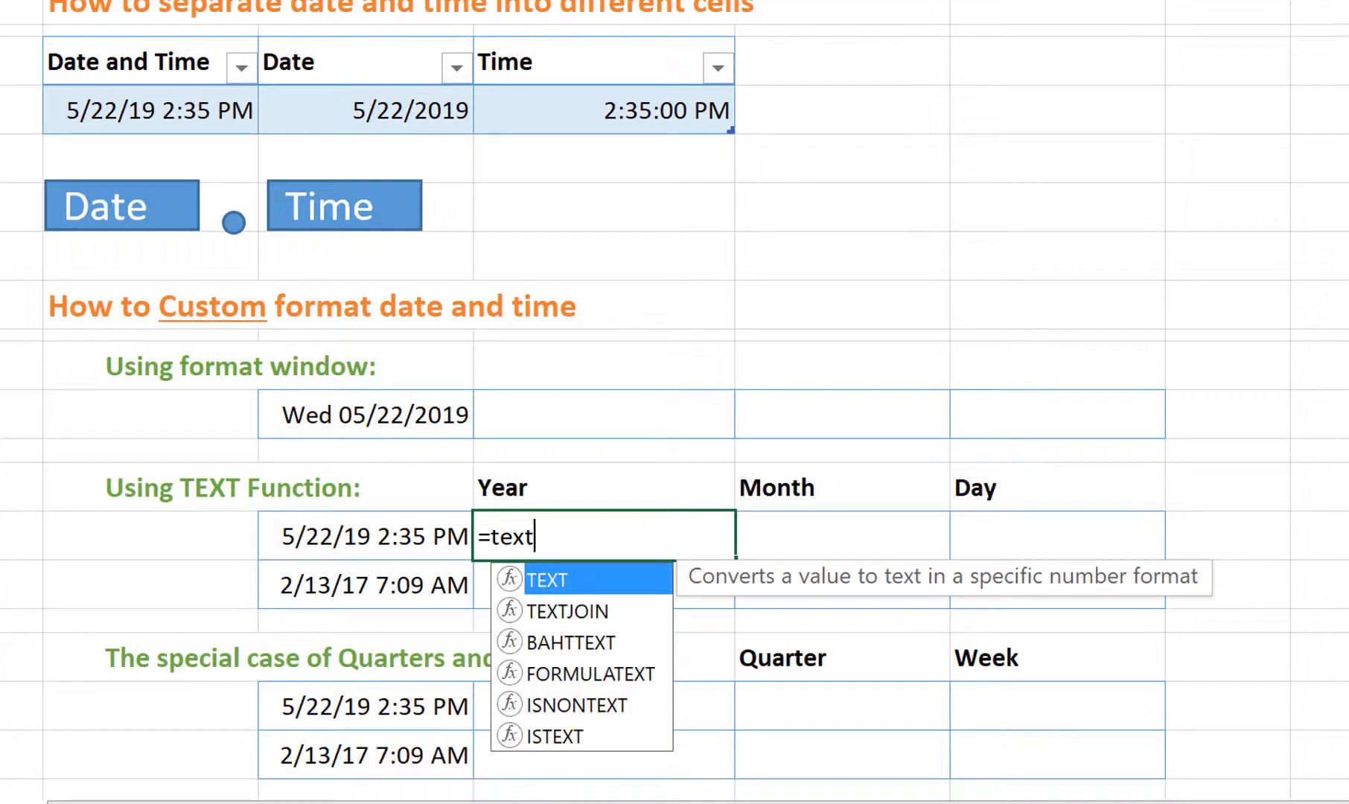
key(Tab)
key(BackSpace)
text(()
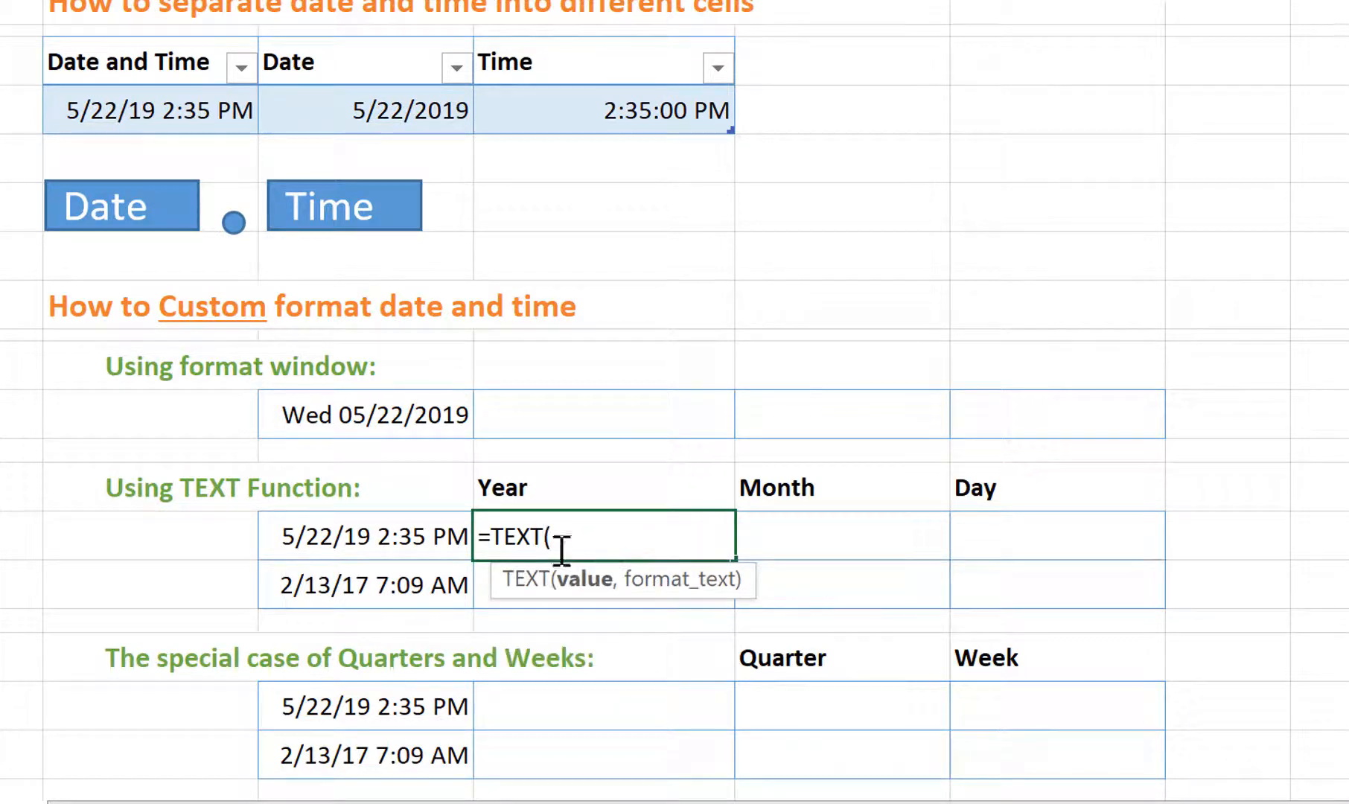
click(370, 551)
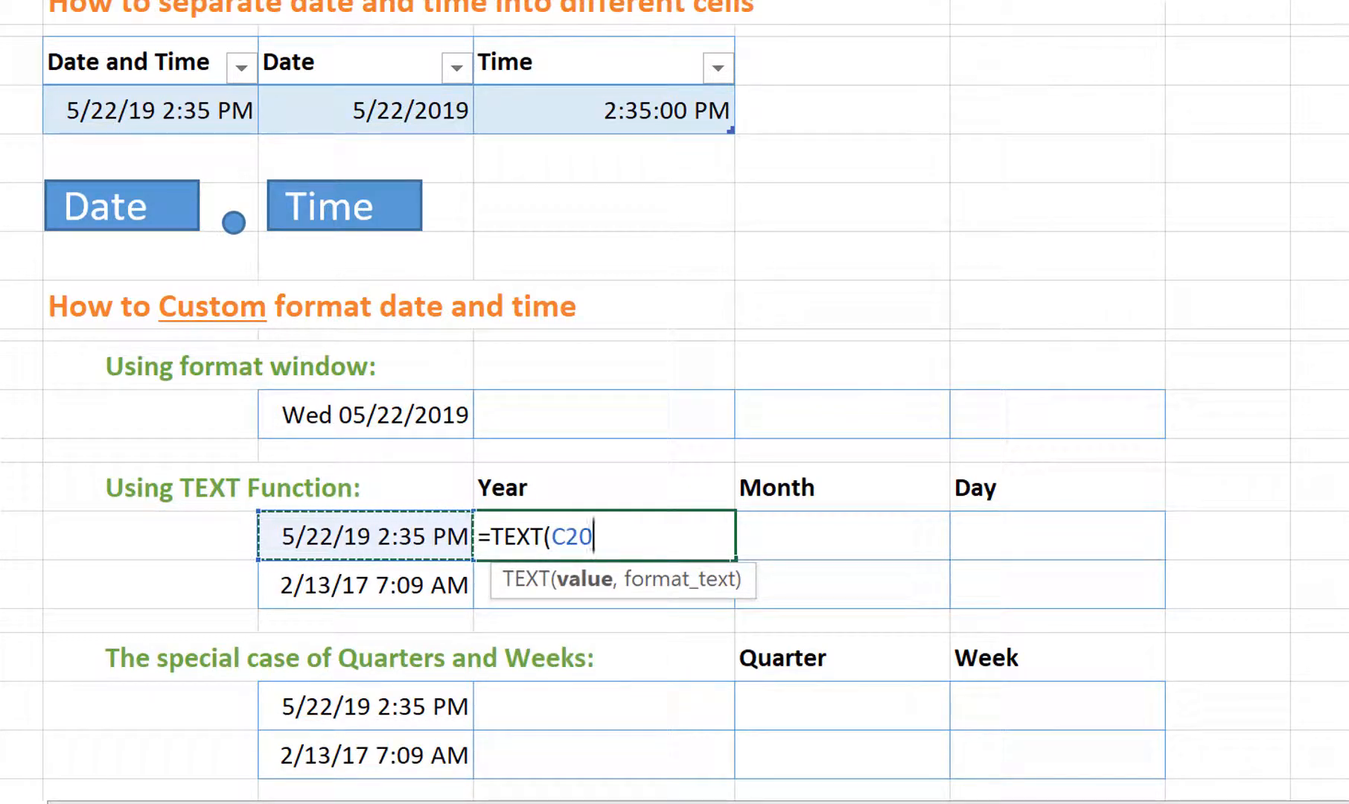
text(,")
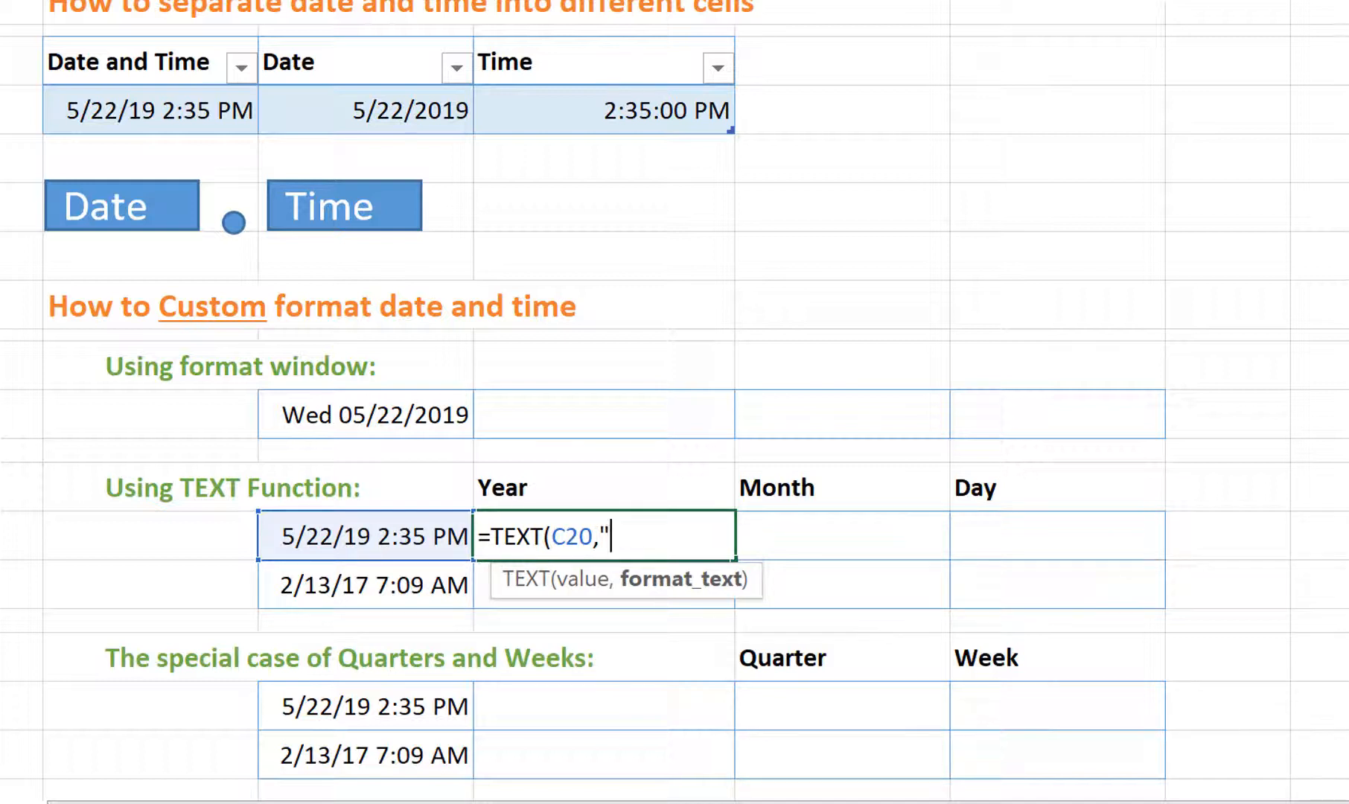
text(yyyy"))
key(Return)
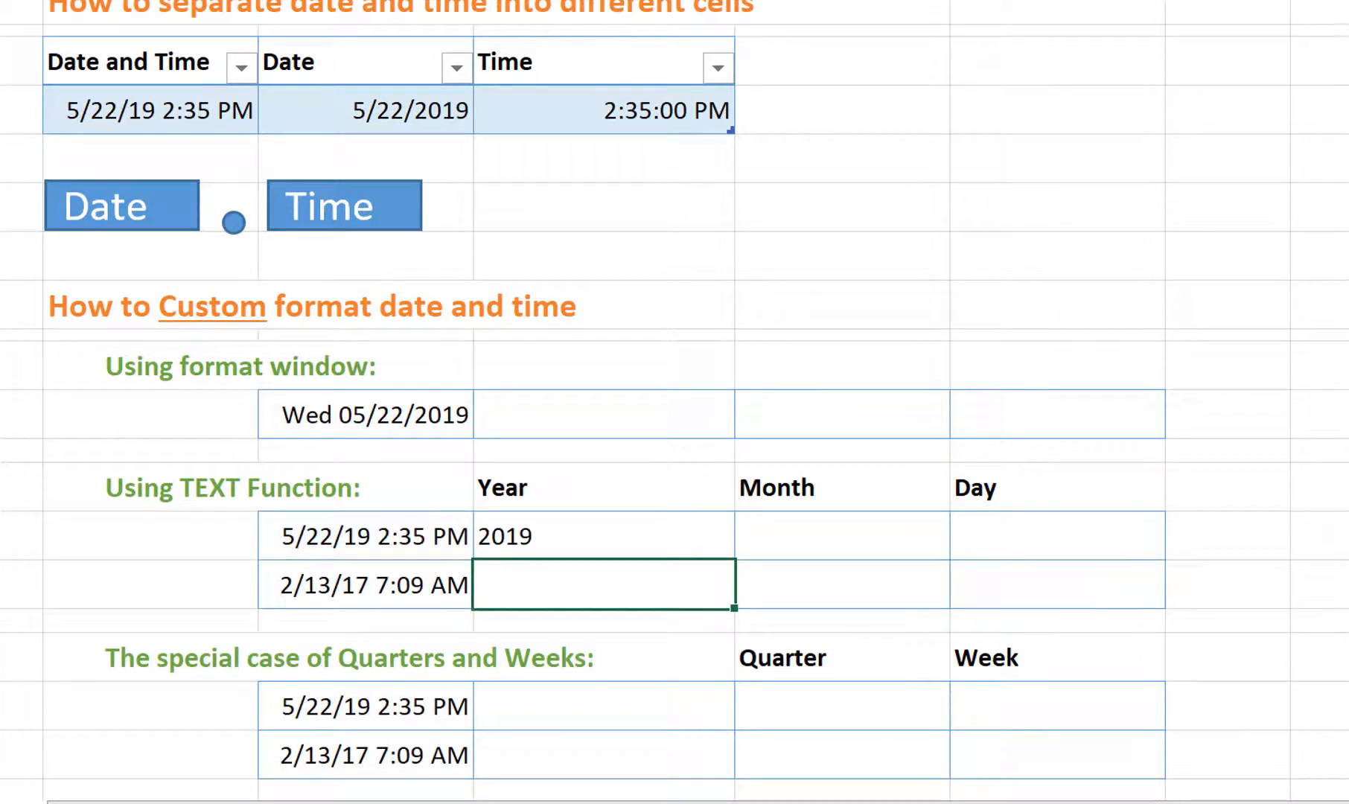
Extract the abbreviated month in the adjacent Month cell E20 with the formula =TEXT(C20,"mmm").
click(632, 543)
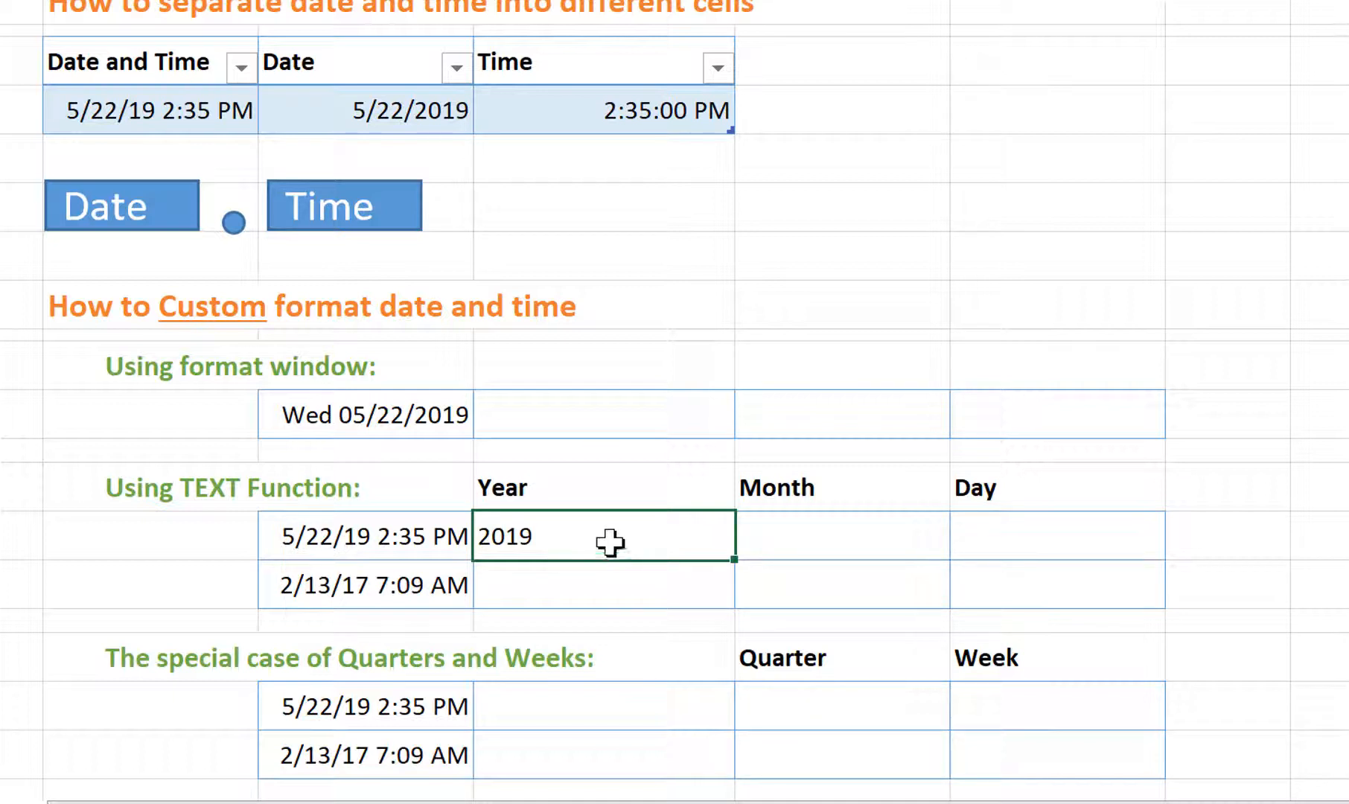
key(Right)
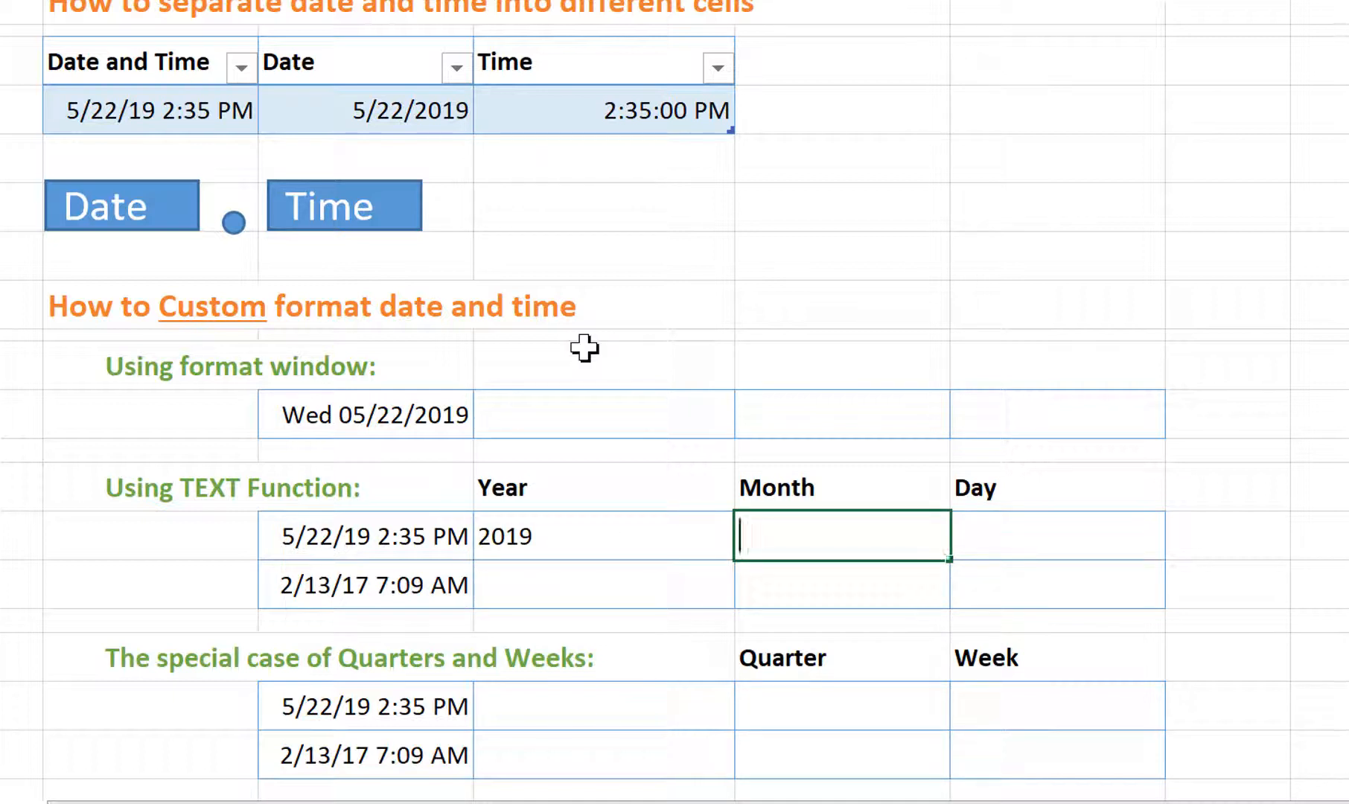
text(=text)
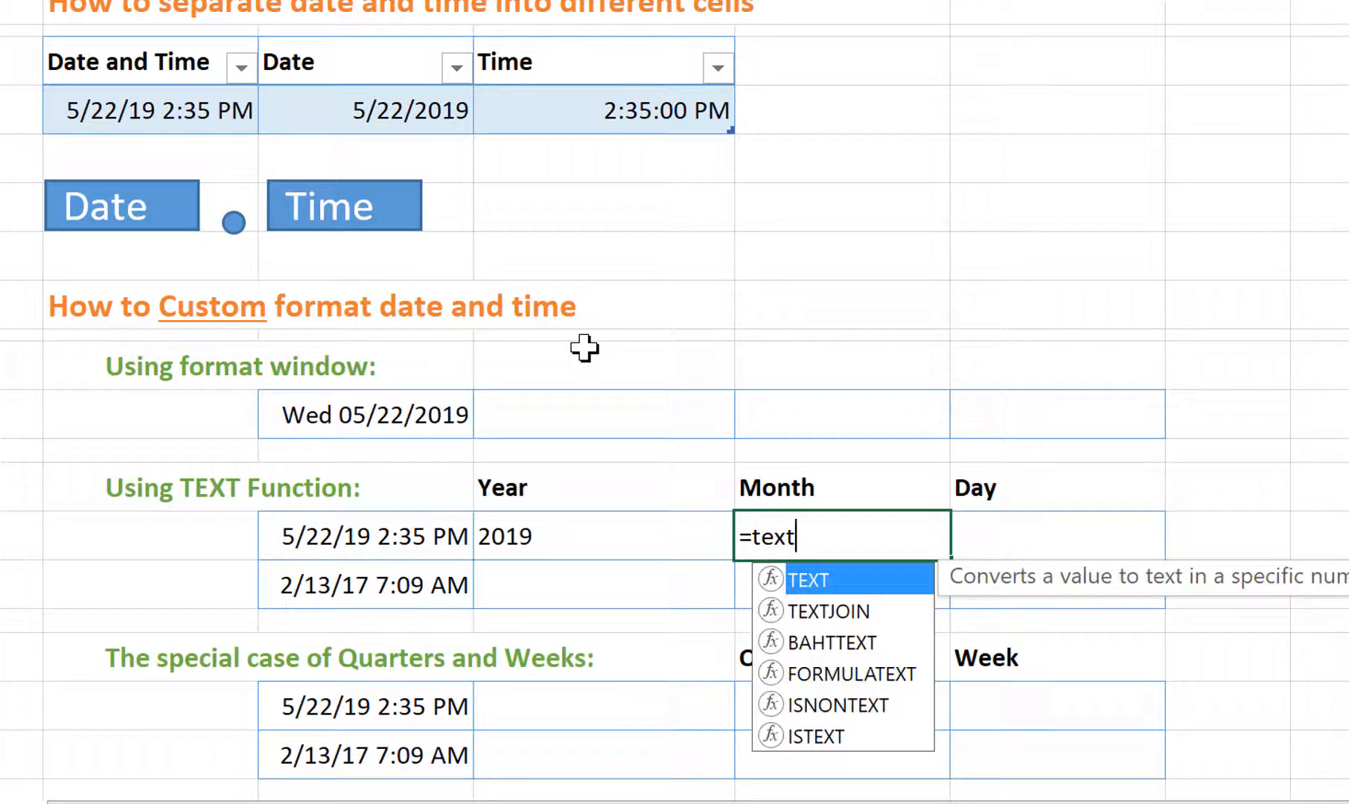
key(Tab)
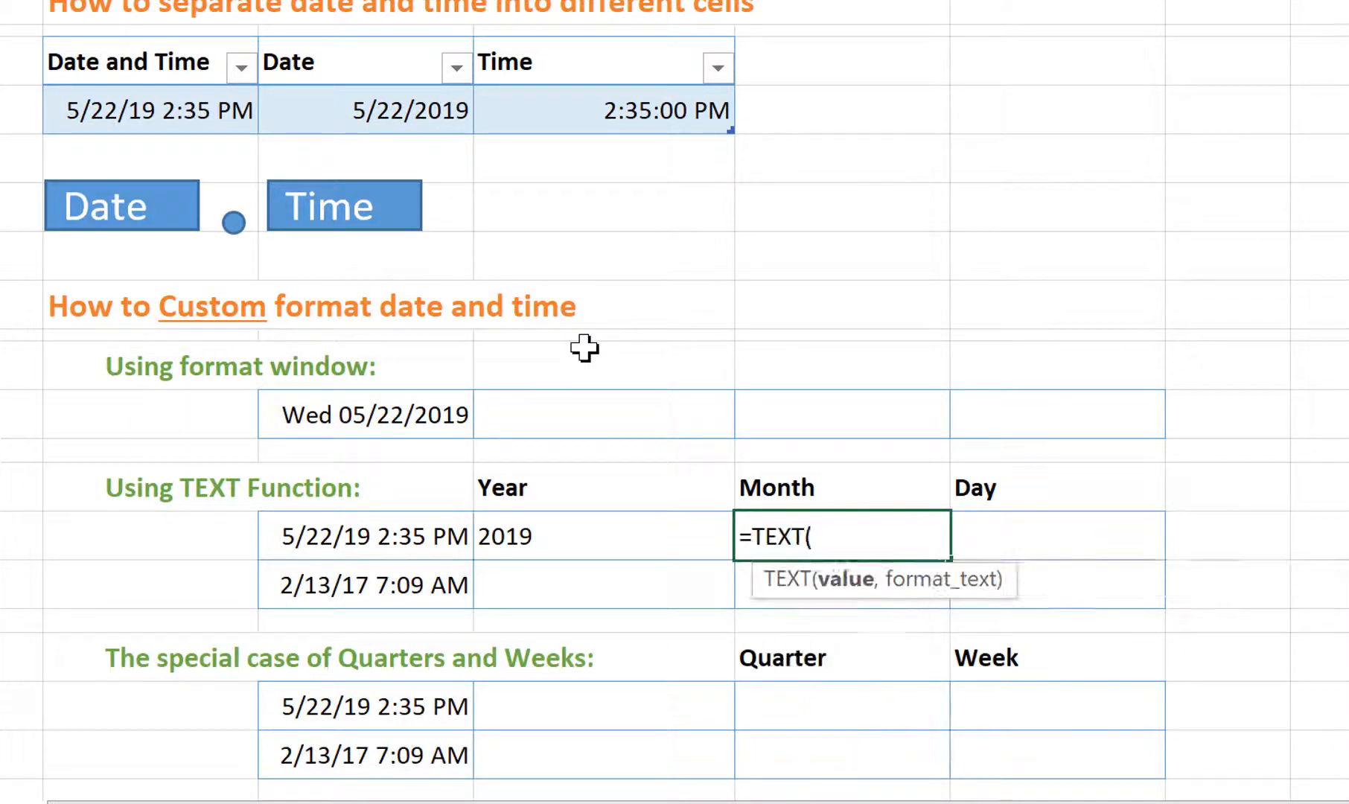
click(281, 533)
text(,)
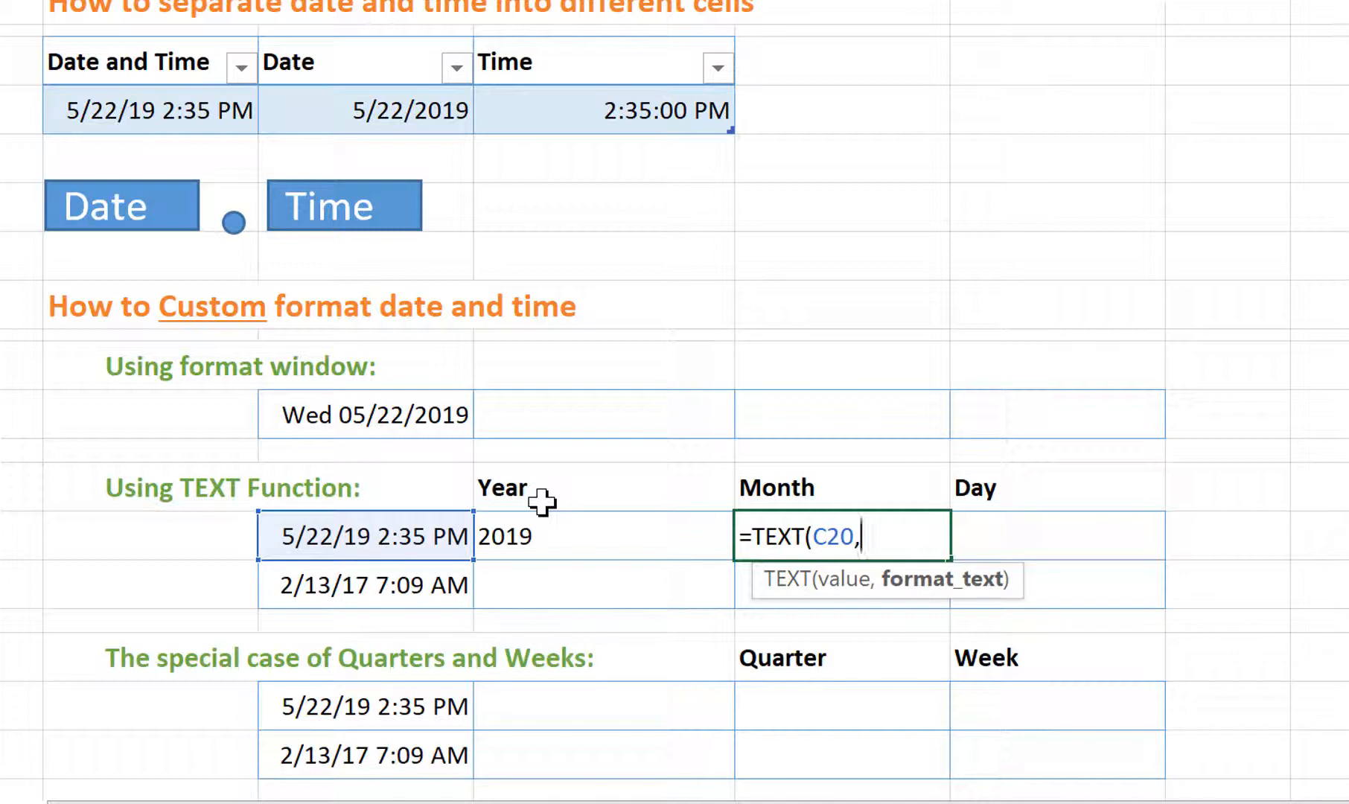
text("mmm"))
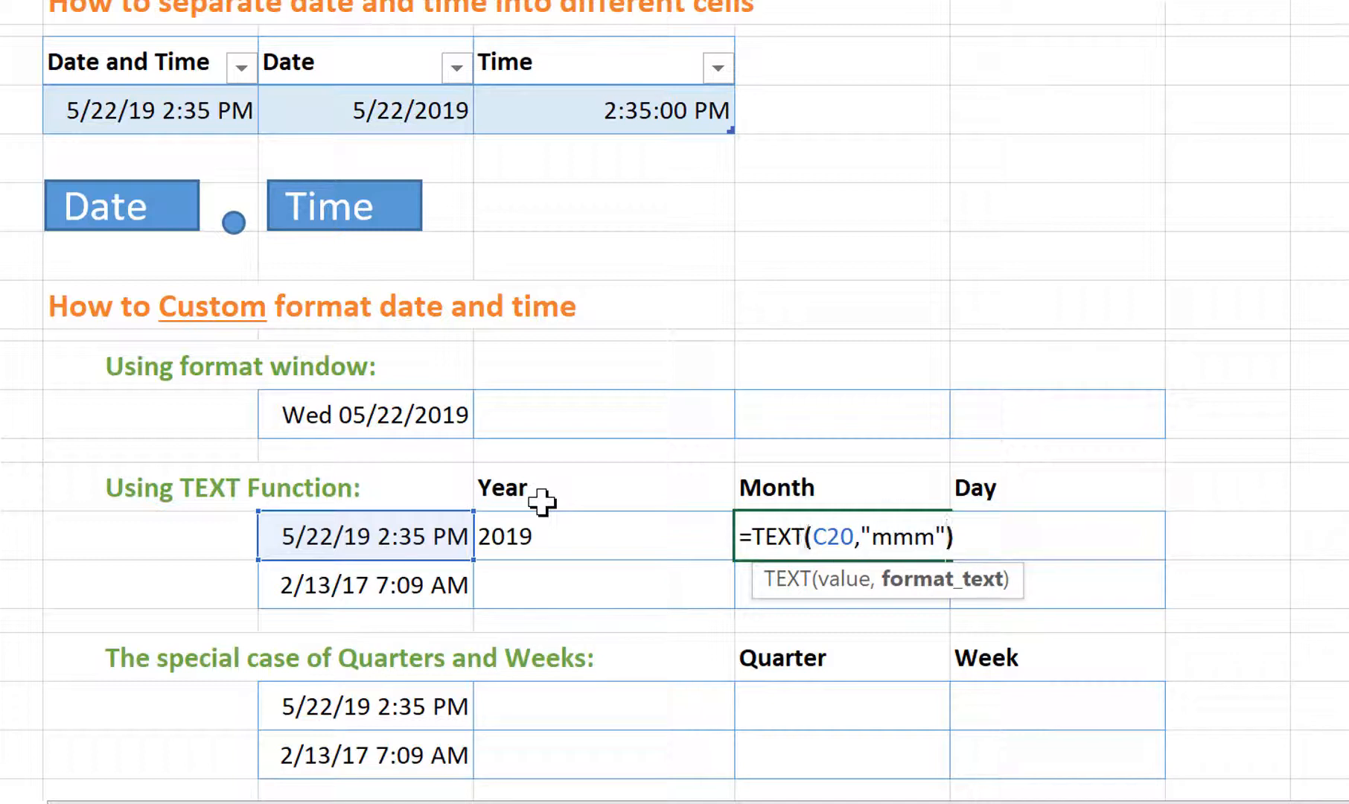
key(Return)
Extract the day number in the Day cell F20 with the formula =TEXT(C20,"dd").
click(1026, 553)
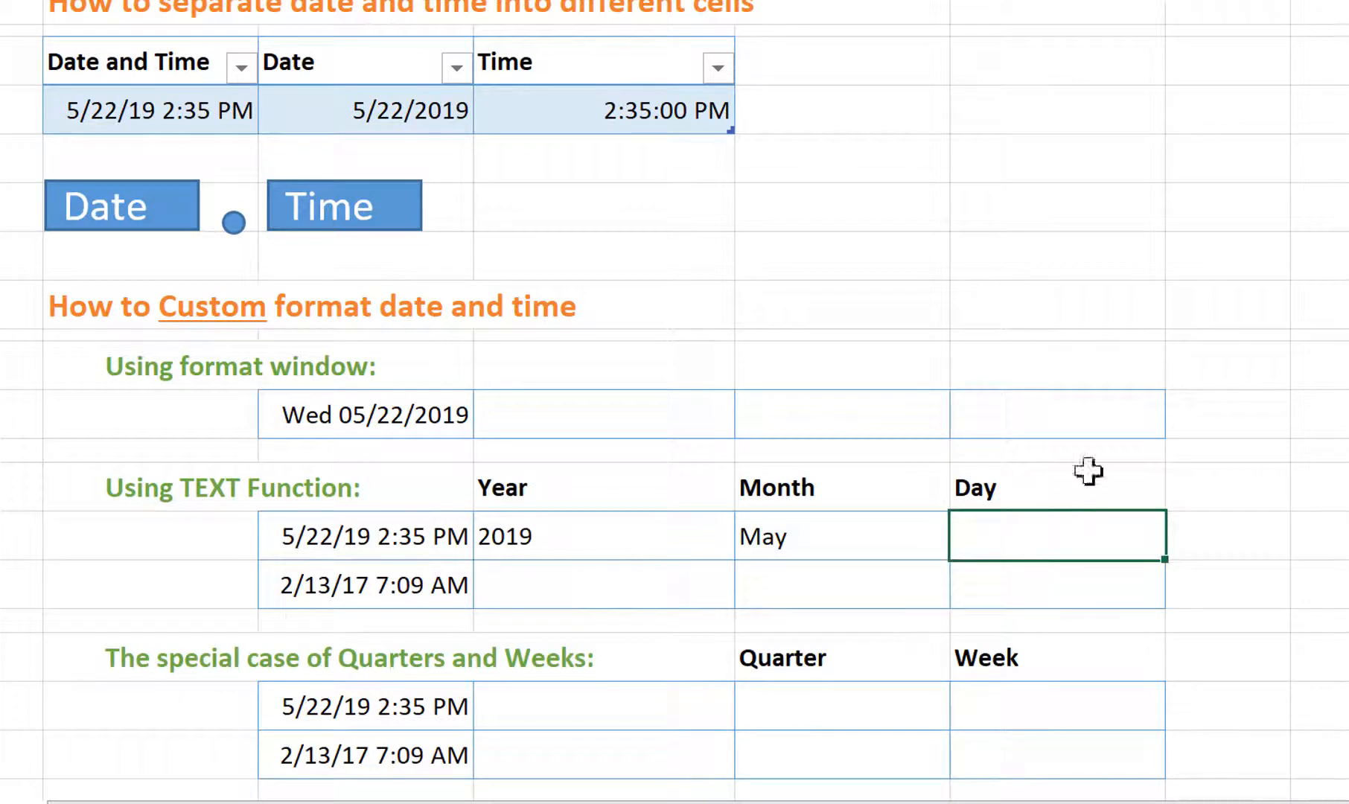
text(=)
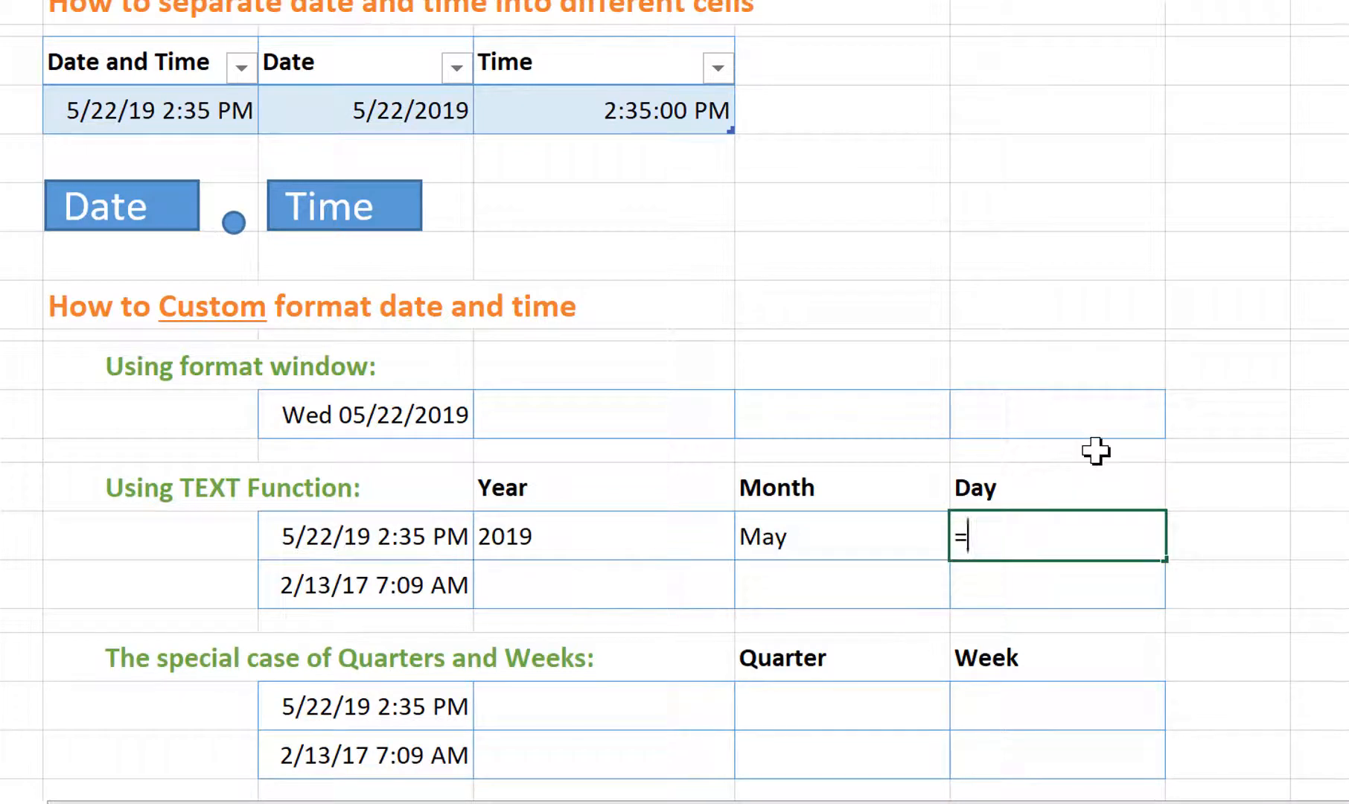
text(text)
key(Tab)
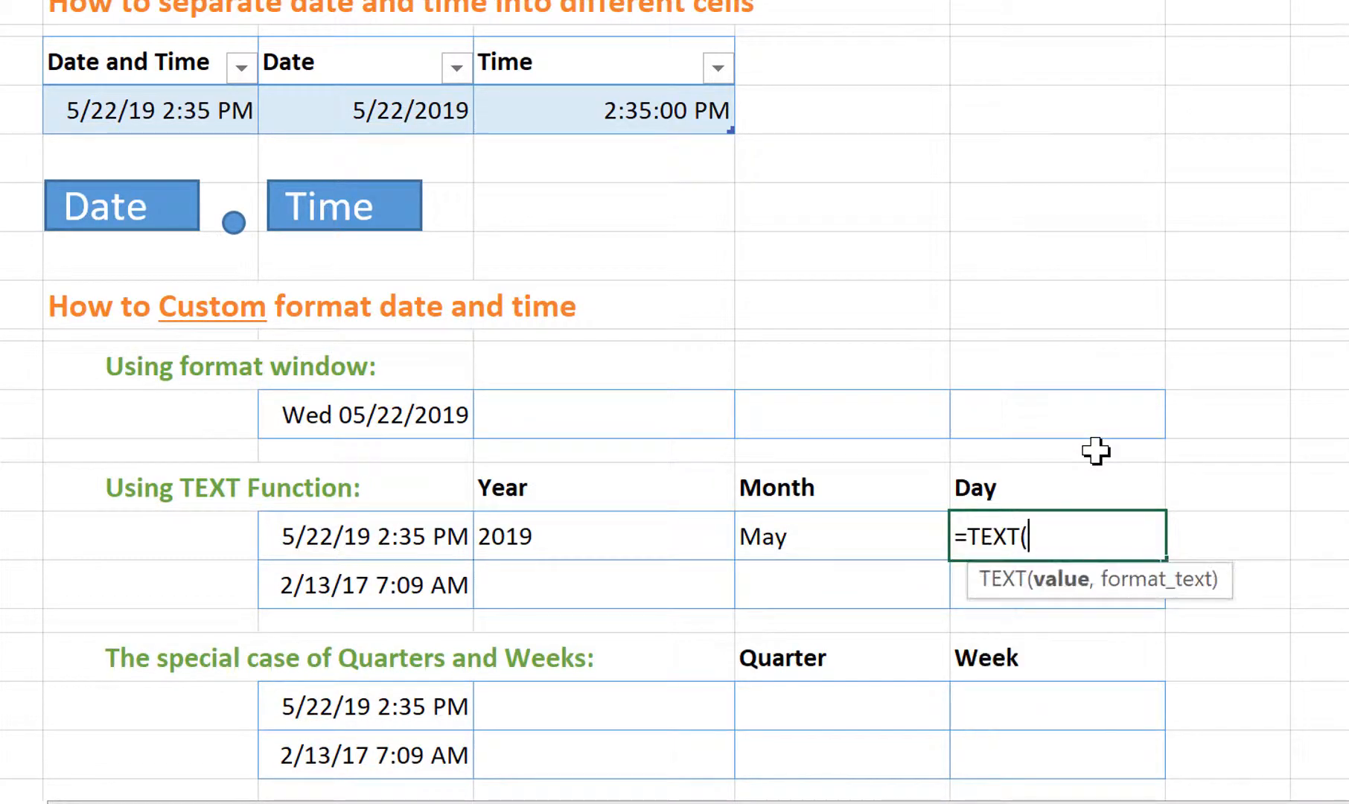
click(421, 537)
text(,"dd)
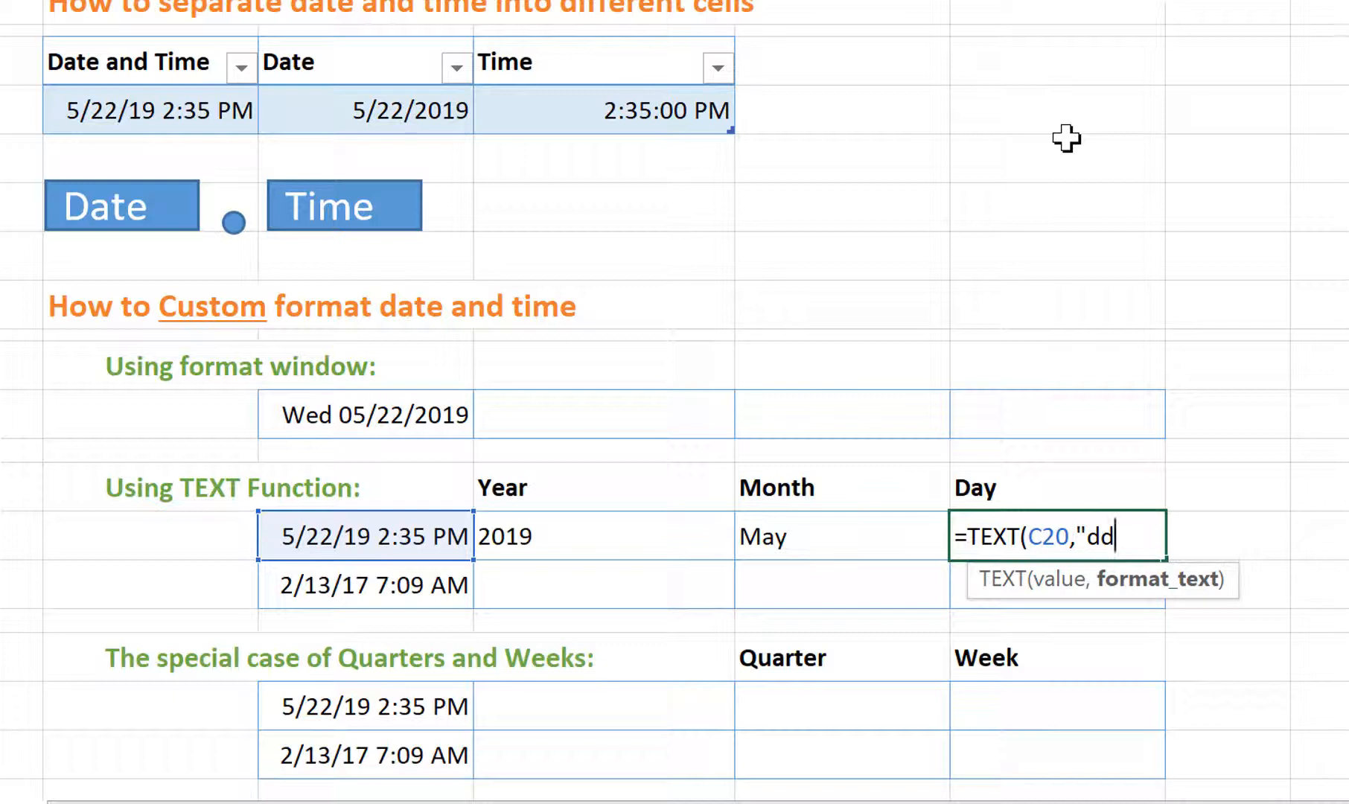
key(BackSpace)
text("))
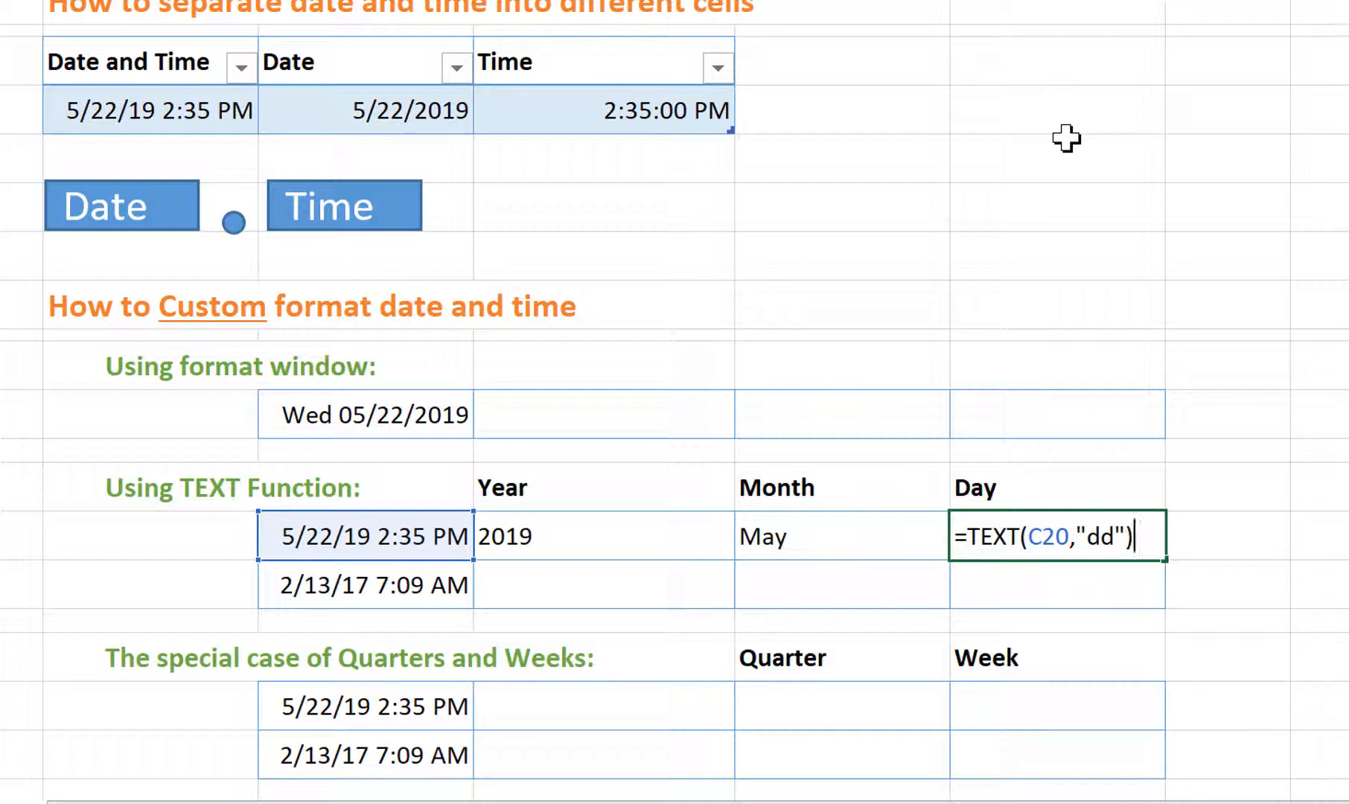
key(Return)
Fill the Year, Month and Day formulas from D20:F20 down to the second date-time row.
click(1020, 542)
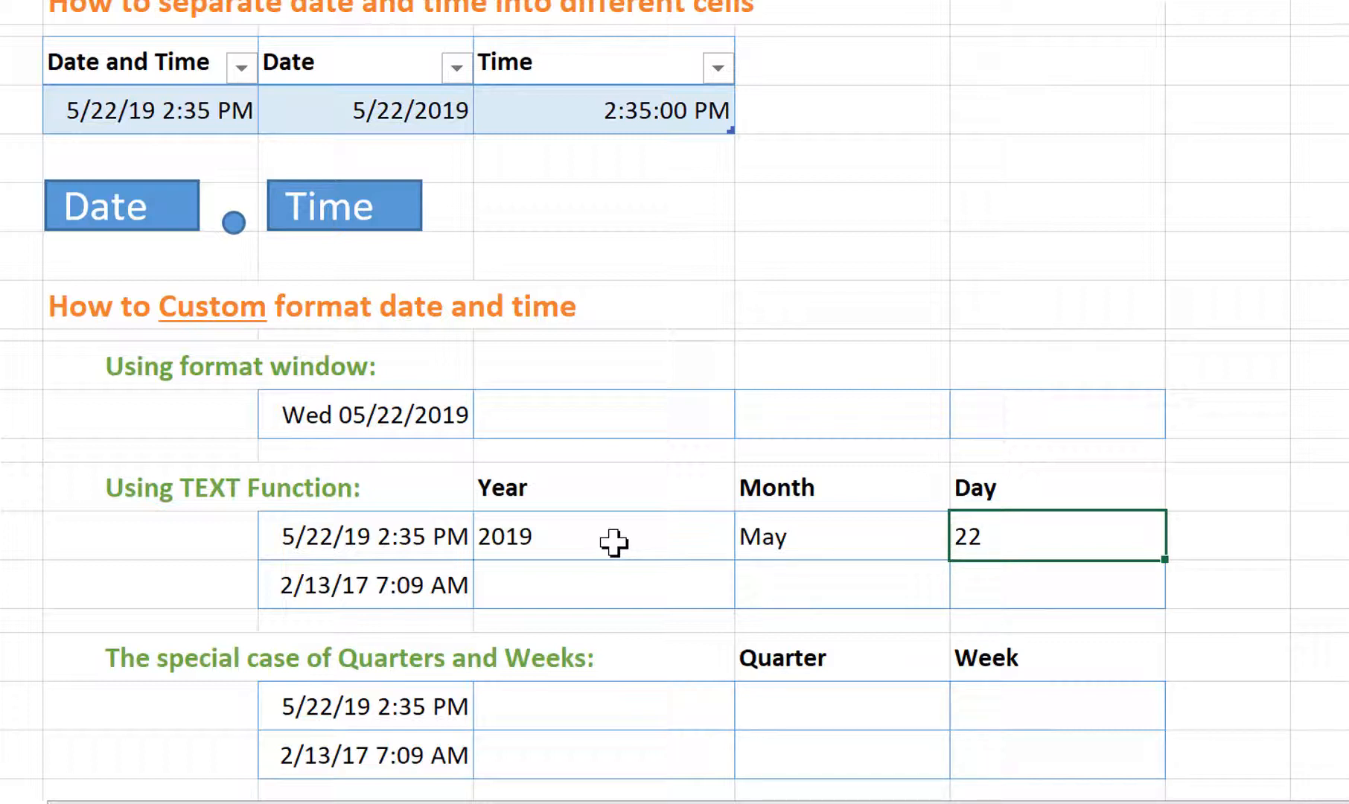
drag(640, 541, 975, 537)
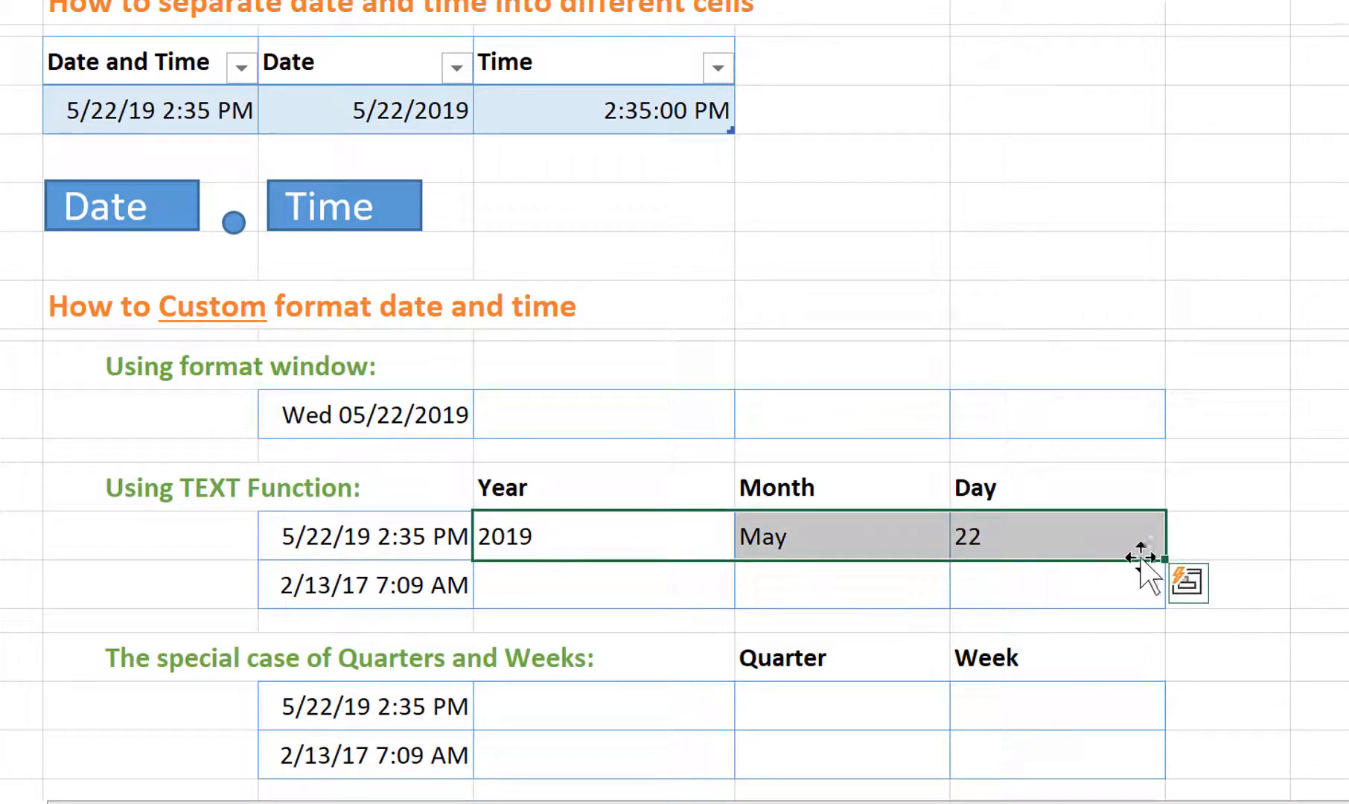
drag(1165, 560, 1157, 603)
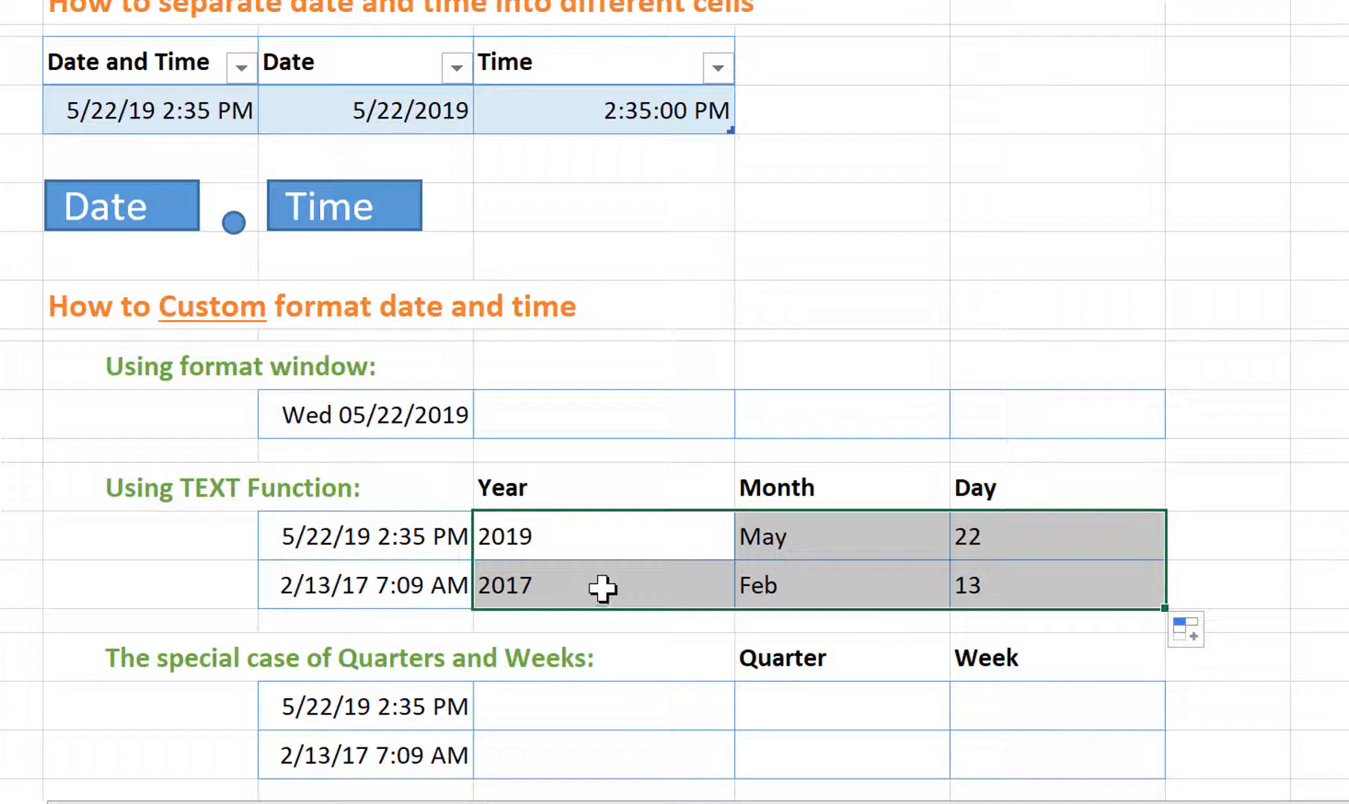
click(685, 585)
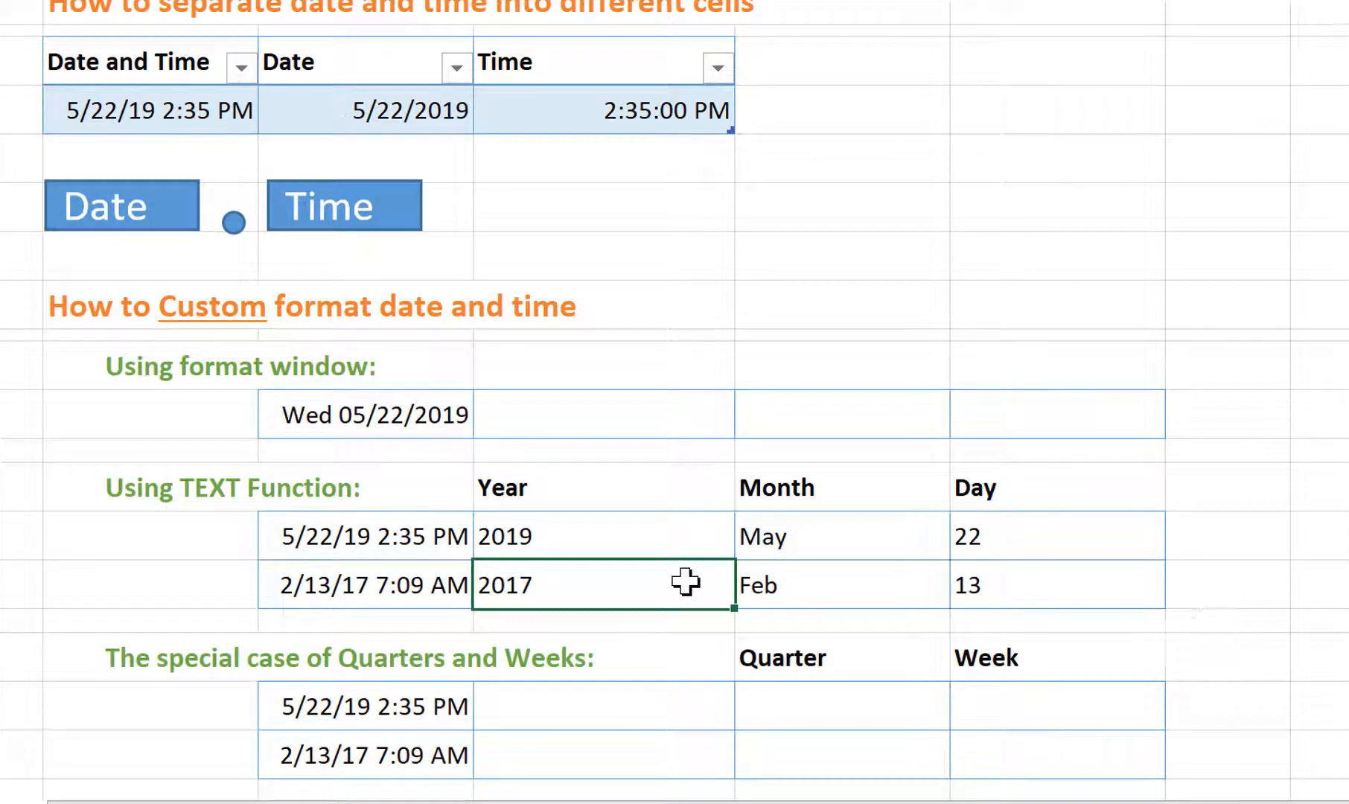
Enter the formula =MONTH(C24) in the first Quarter cell, E24, under "The special case of Quarters and Weeks".
scroll(685, 582, down, 1)
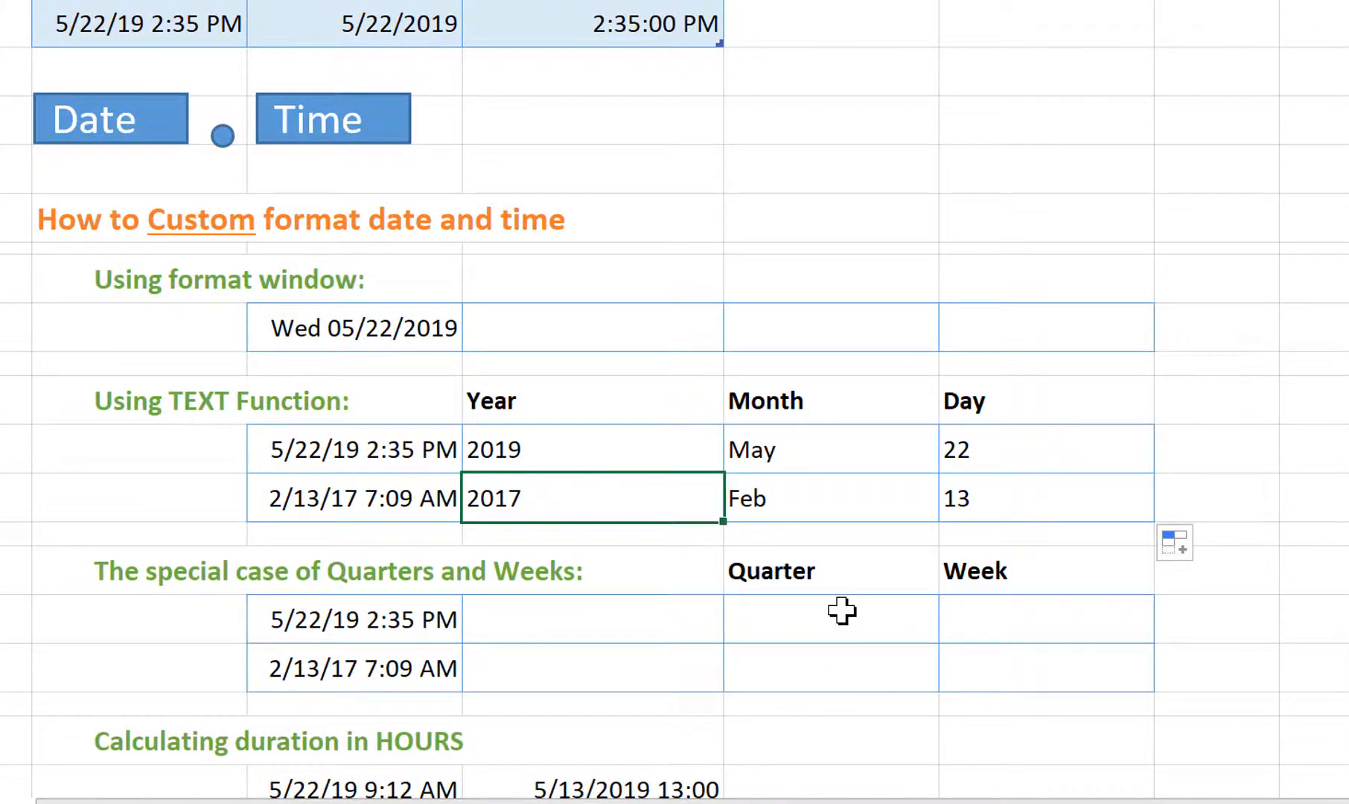
click(1032, 610)
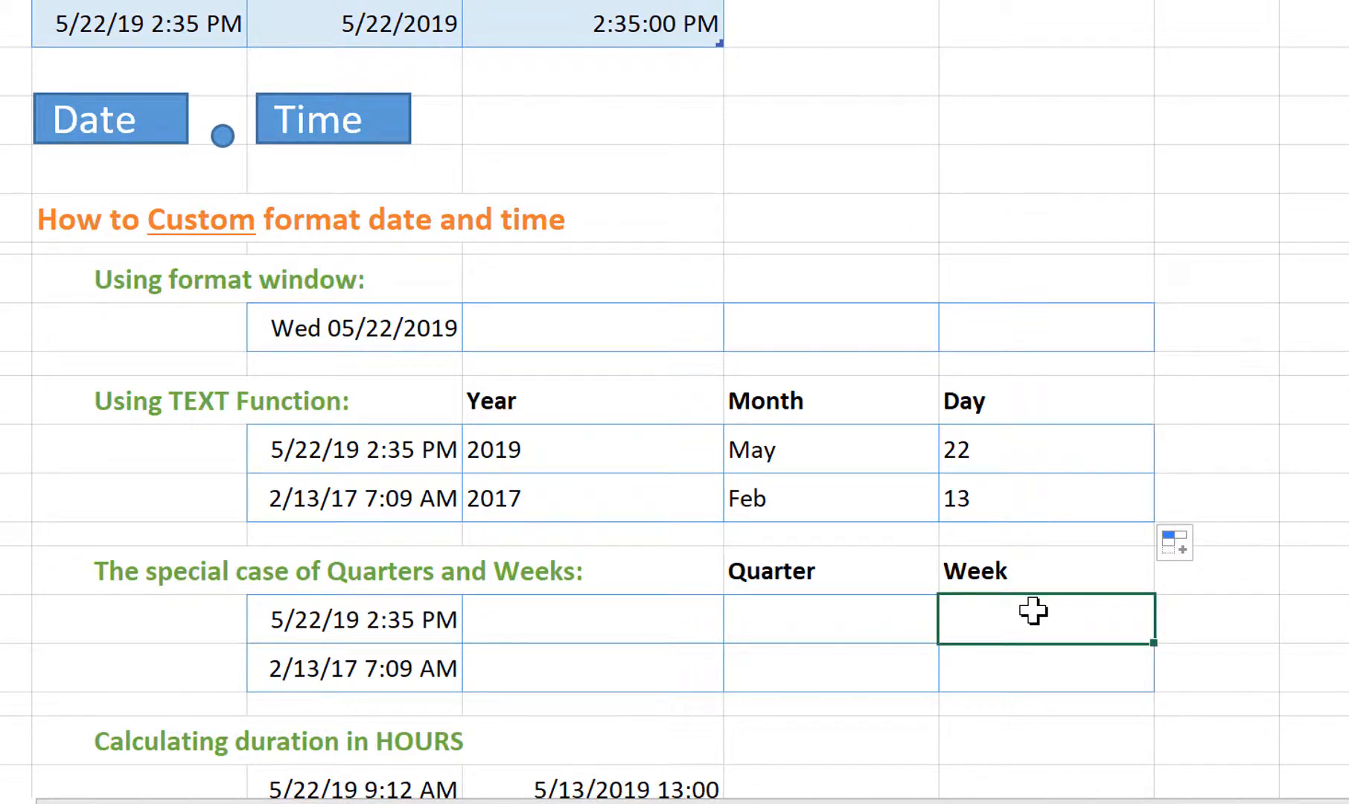
click(797, 616)
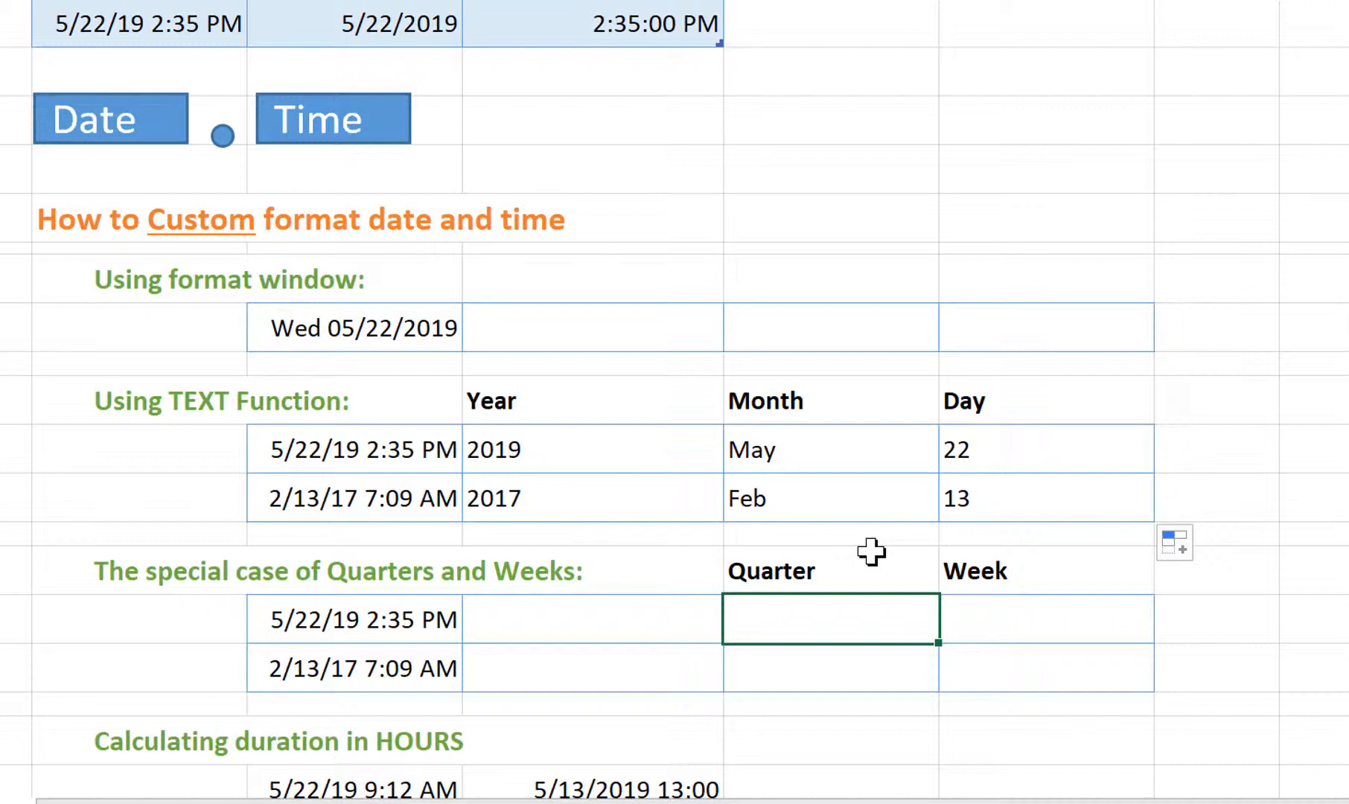
text(=)
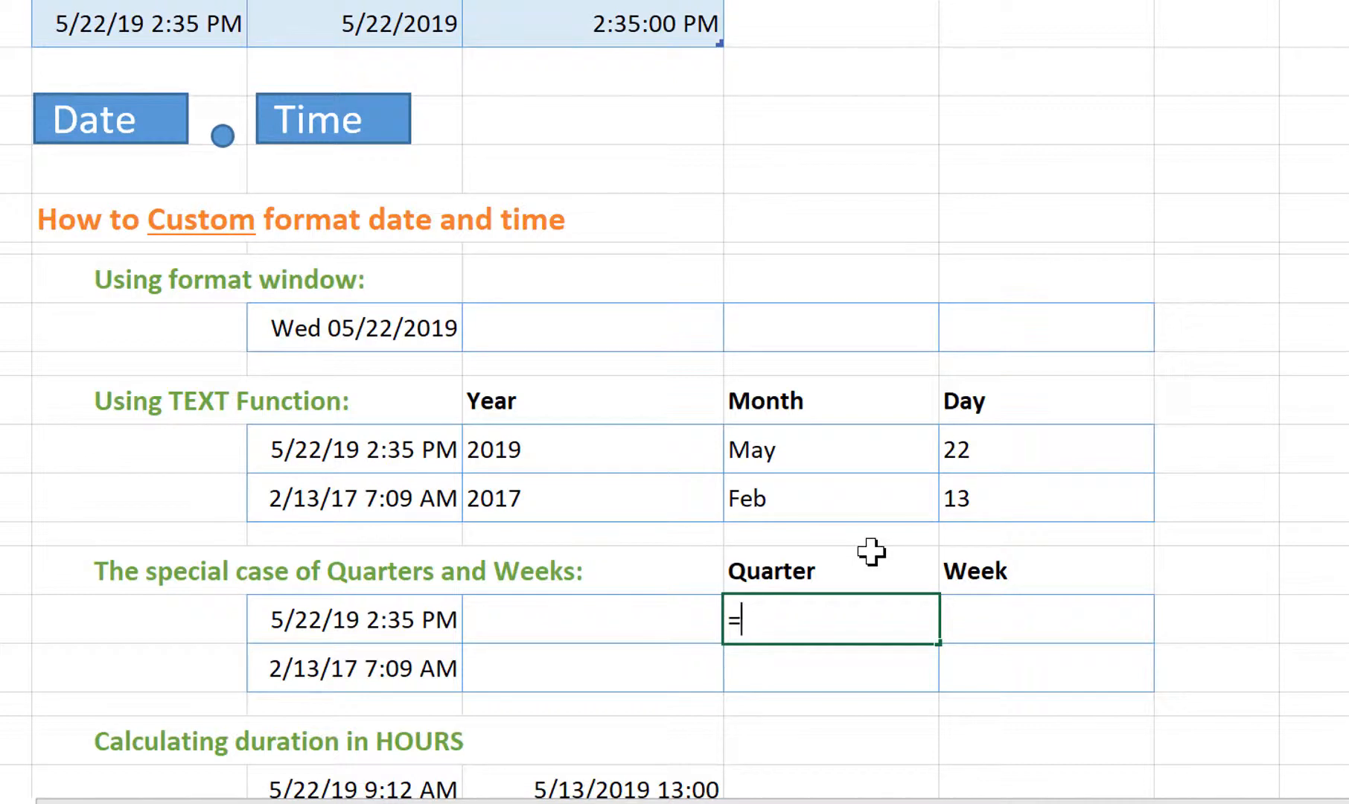
text(mon)
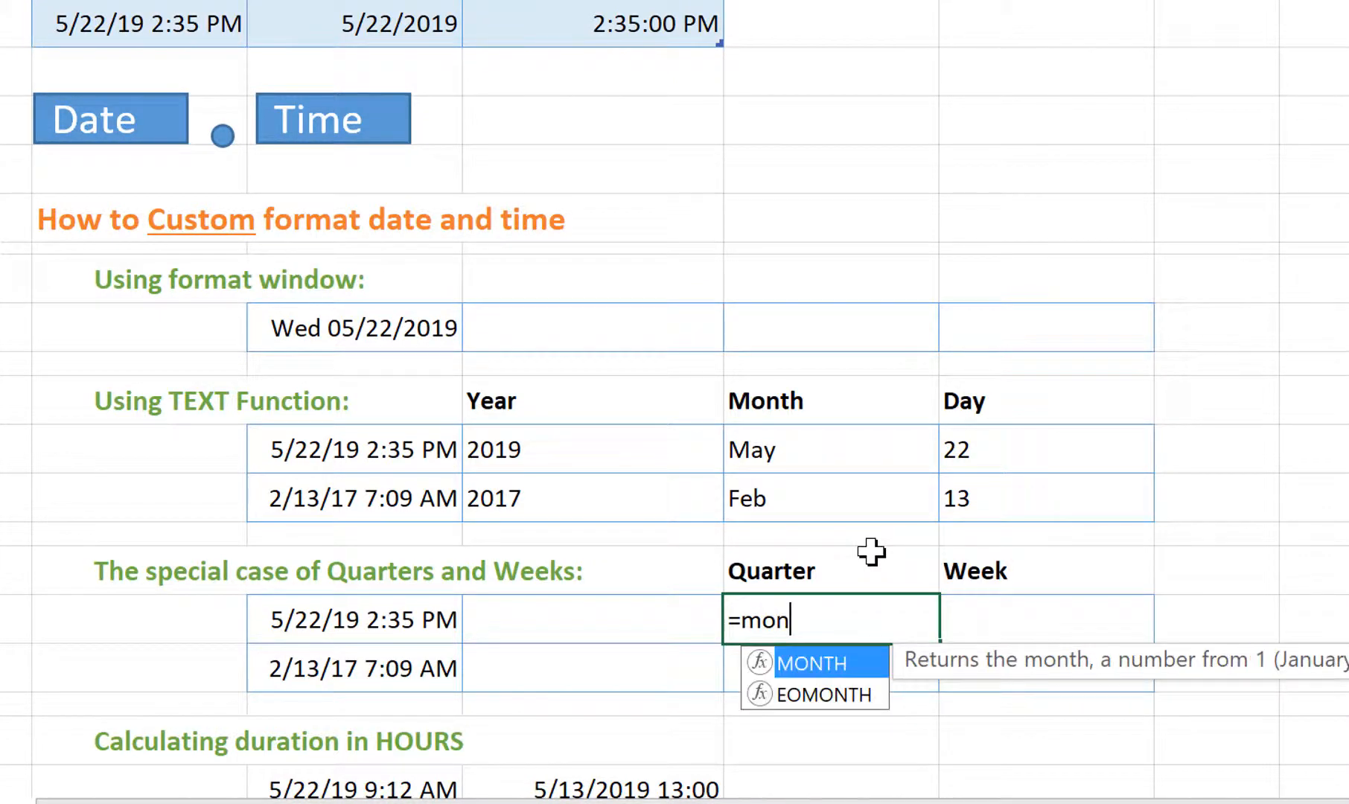
key(Tab)
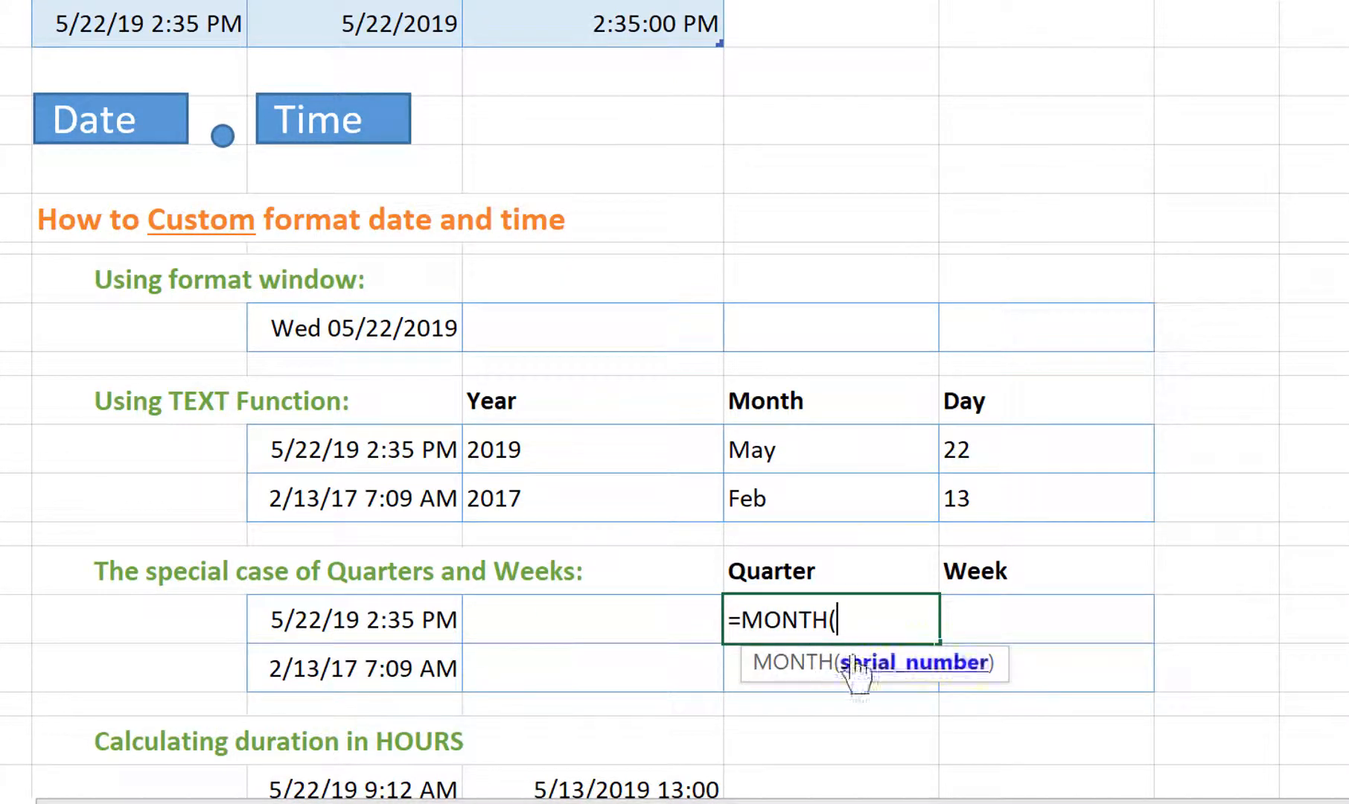
click(347, 631)
key(Return)
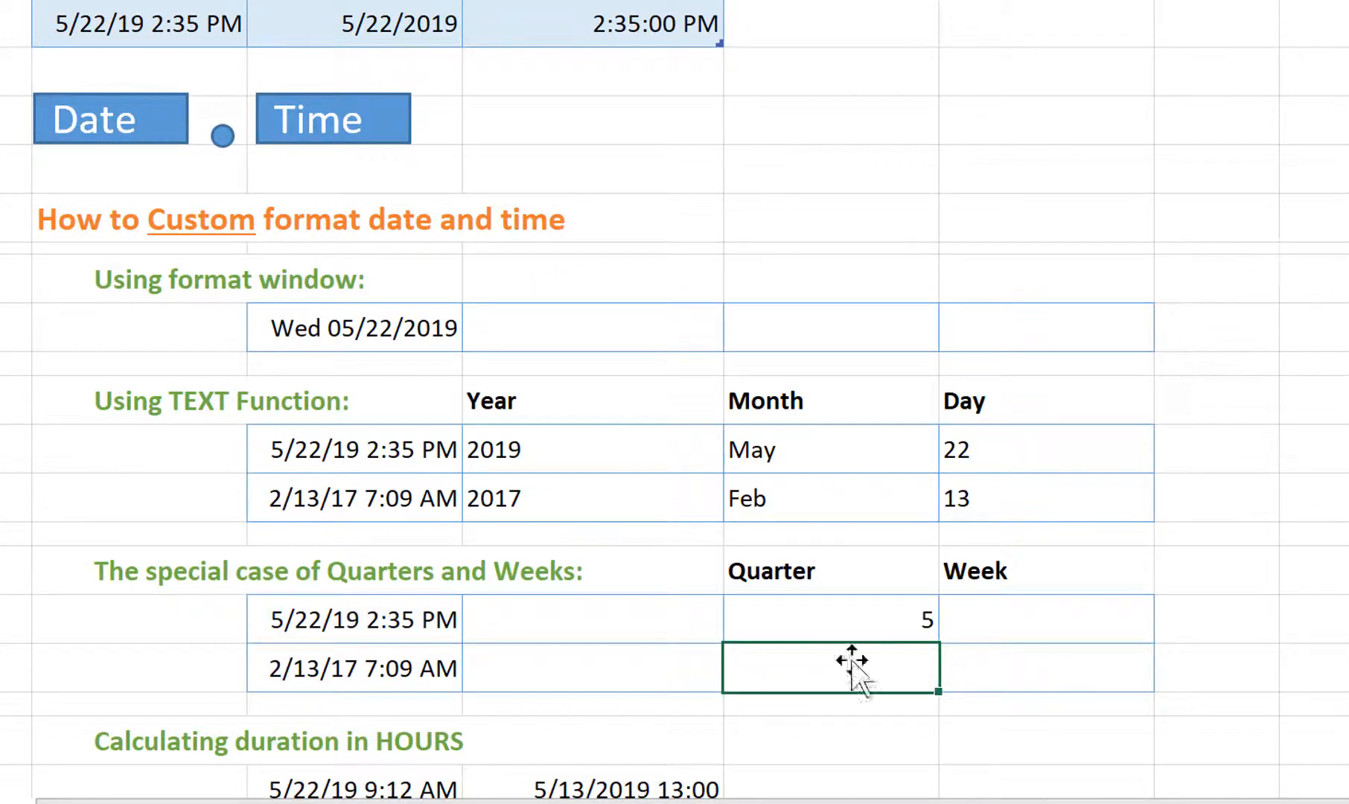
Extend the formula in Quarter cell E24 to divide the month by three: =MONTH(C24)/3.
click(826, 623)
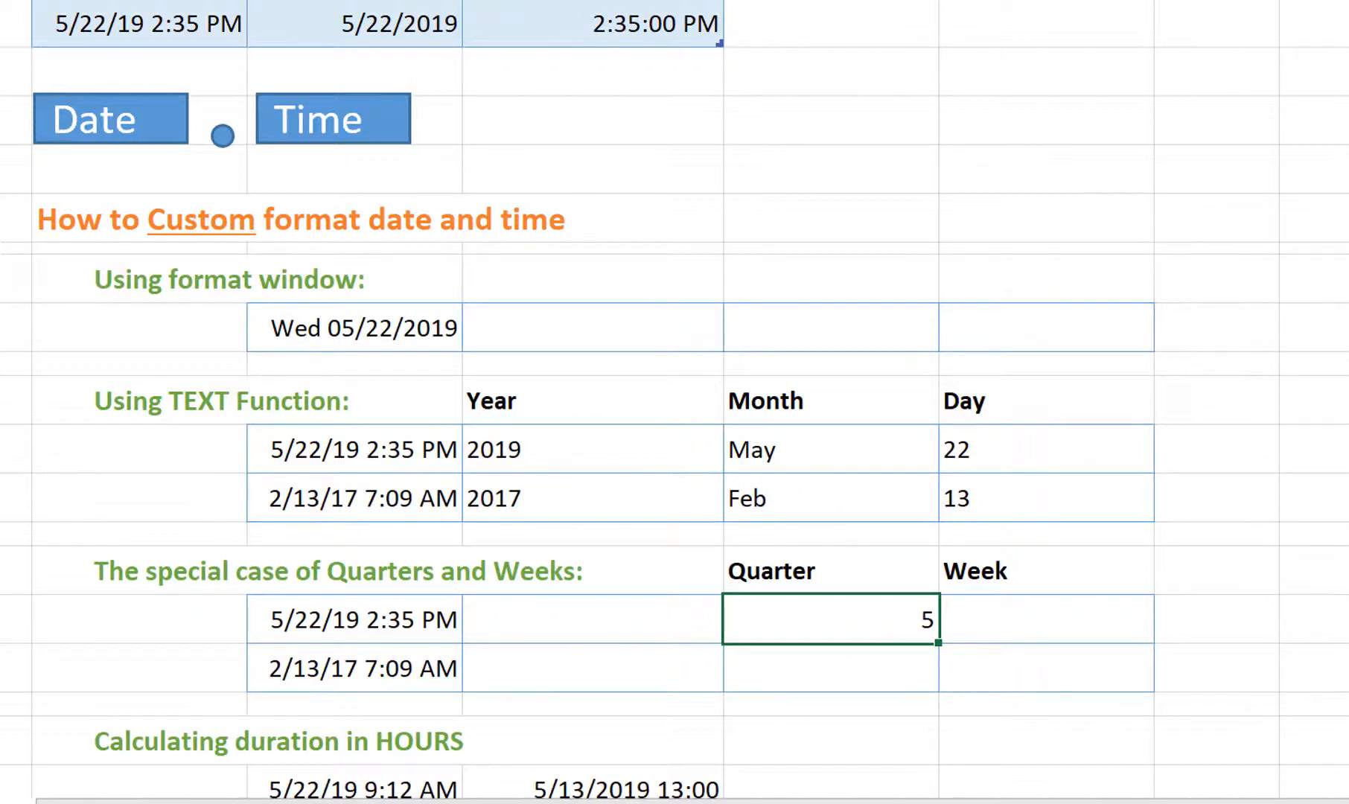
key(F2)
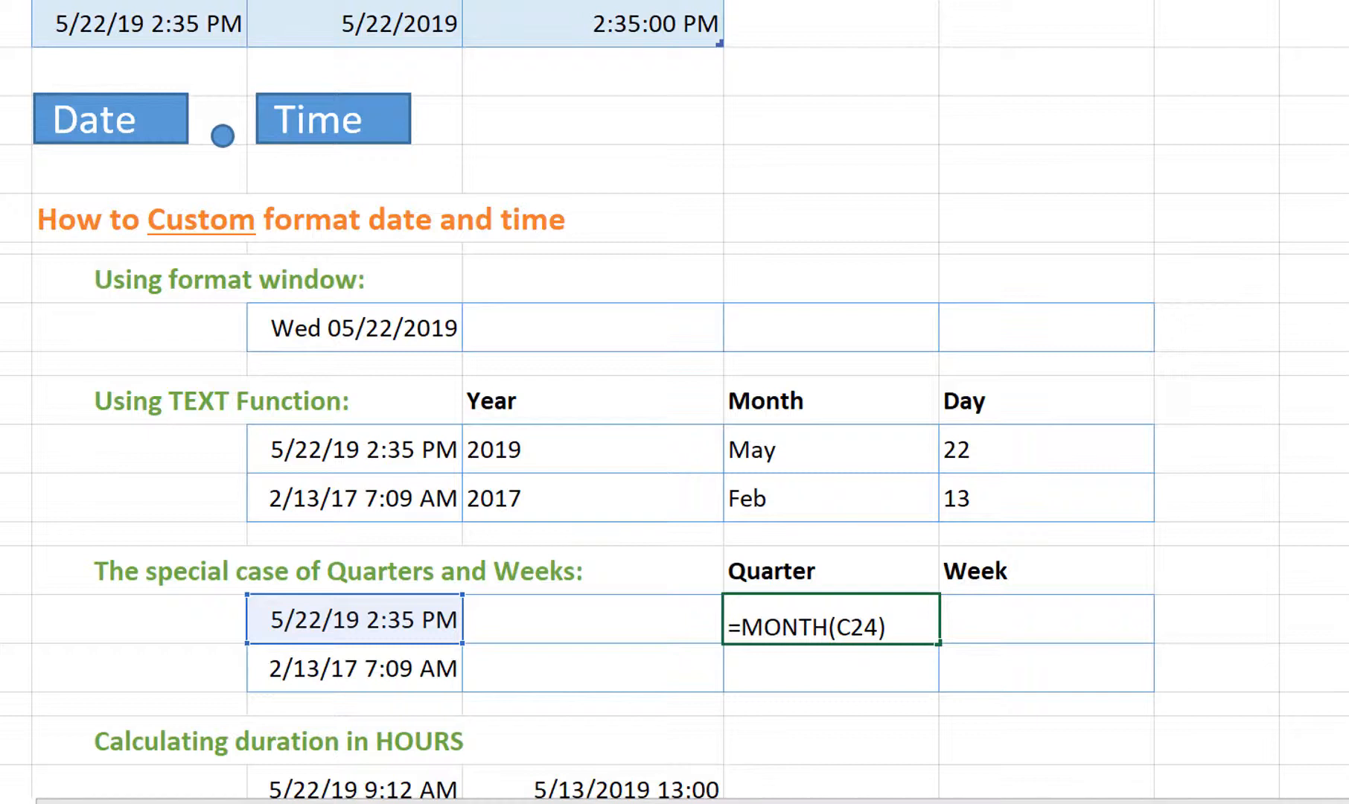
text(/3)
key(Return)
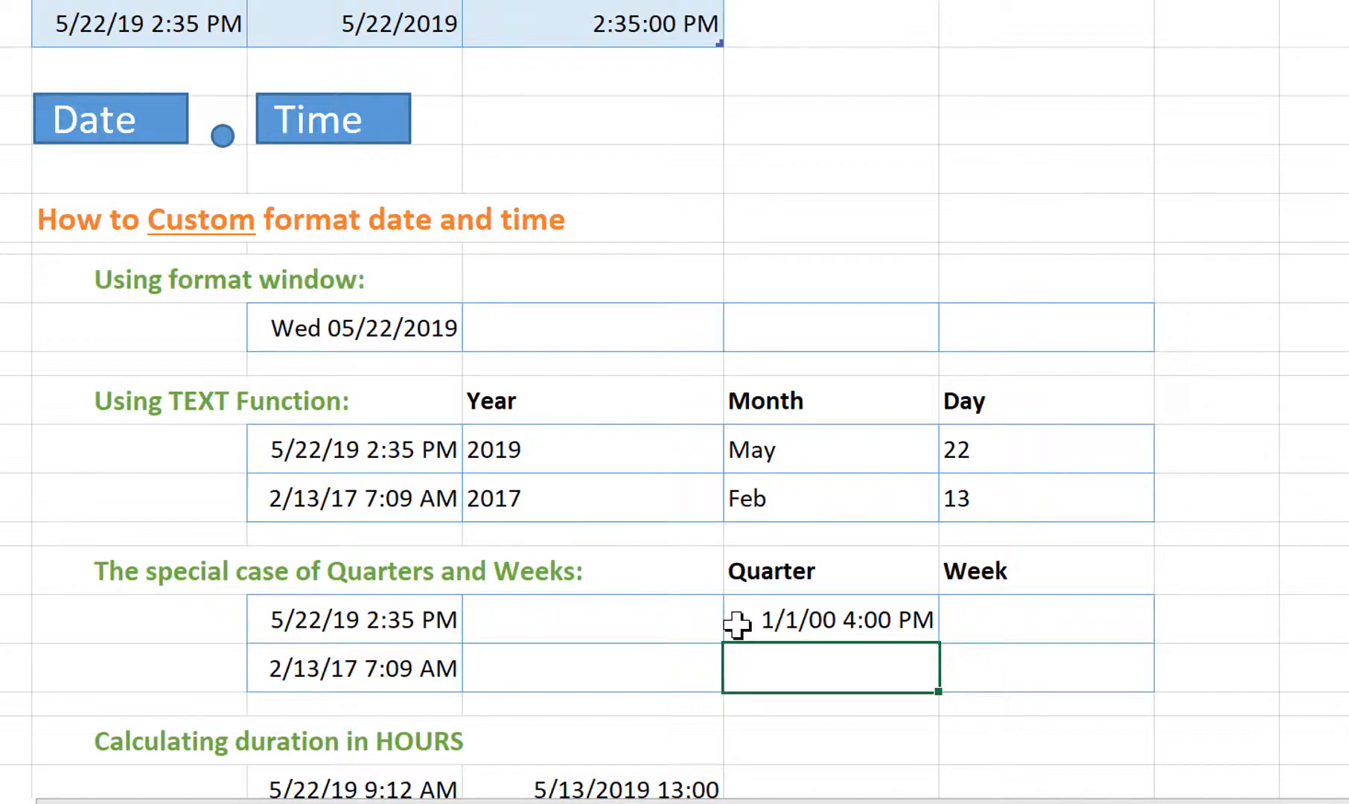
Format the Quarter result in cell E24 with the General number format.
click(762, 624)
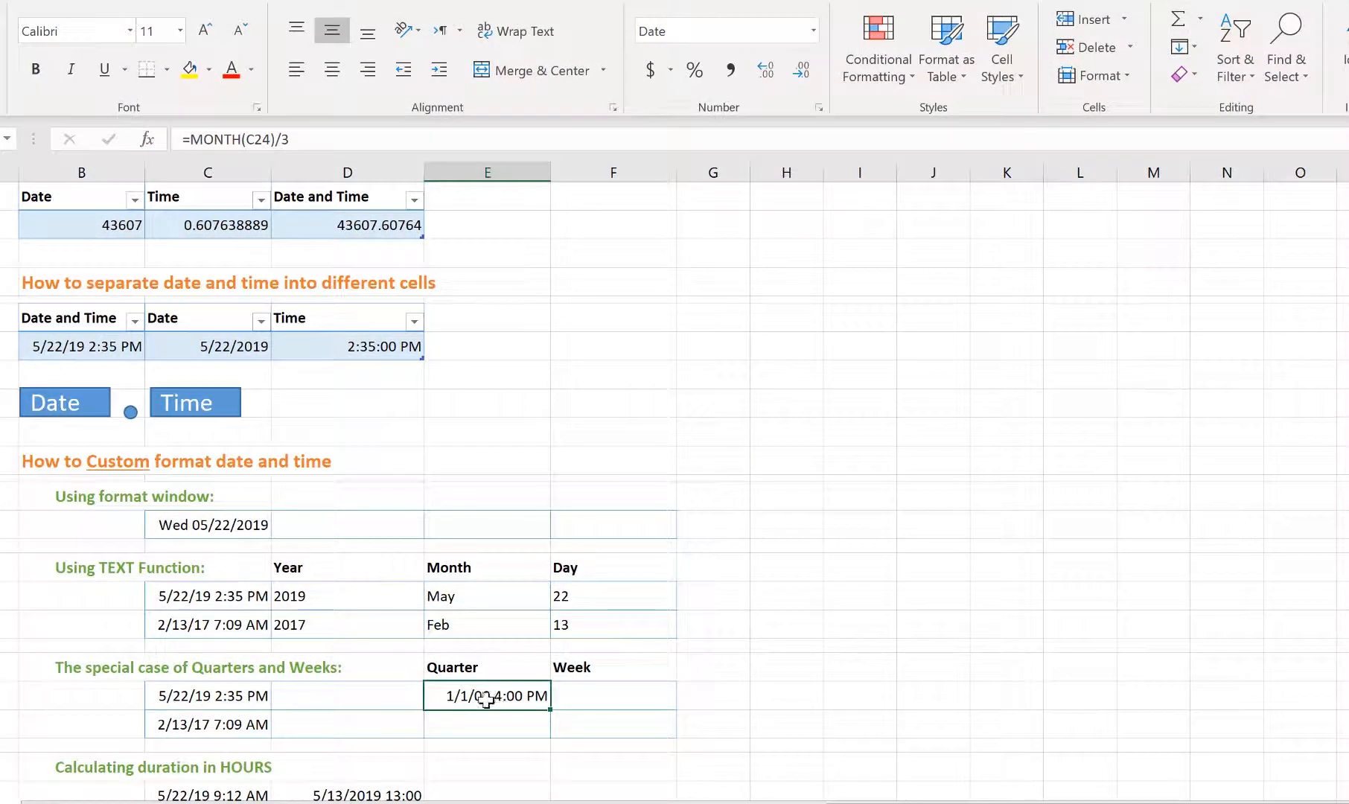
click(814, 30)
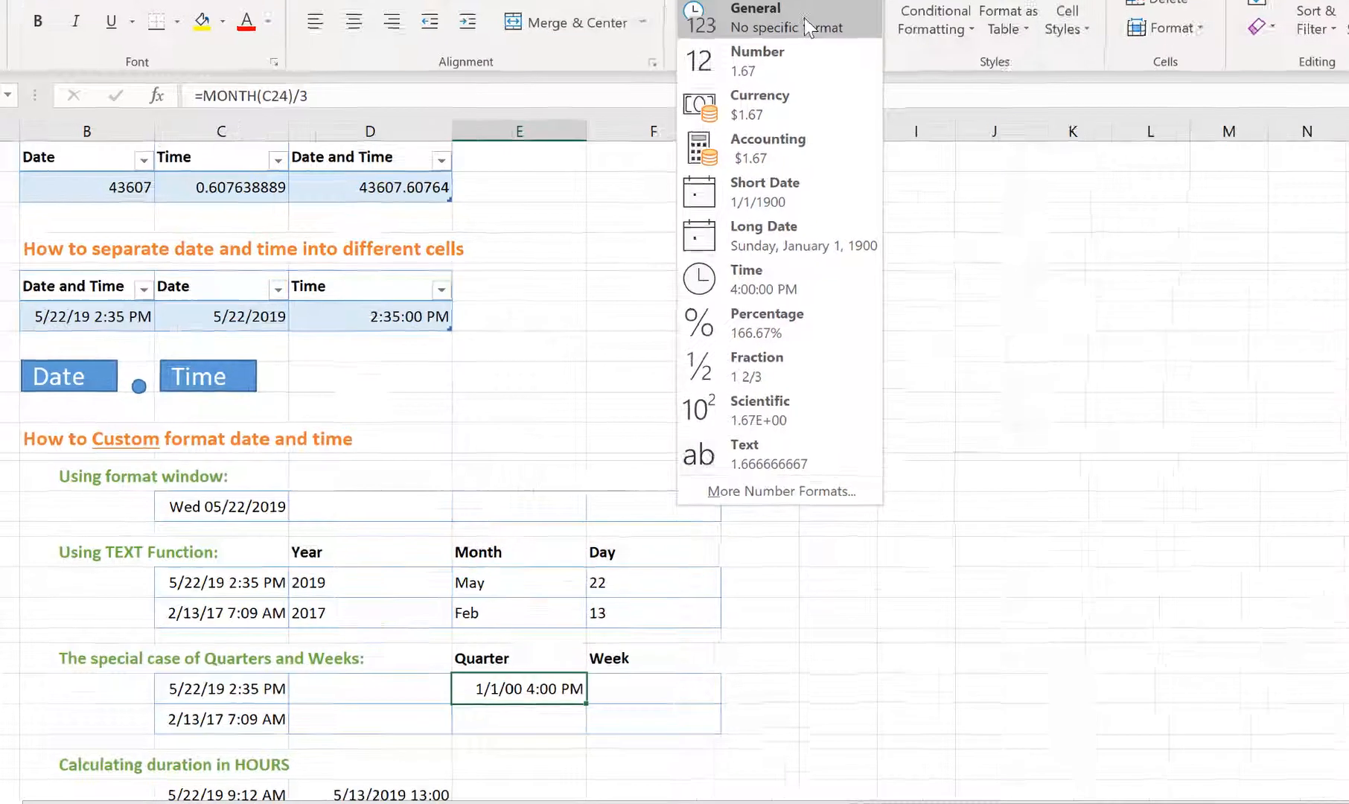
click(755, 65)
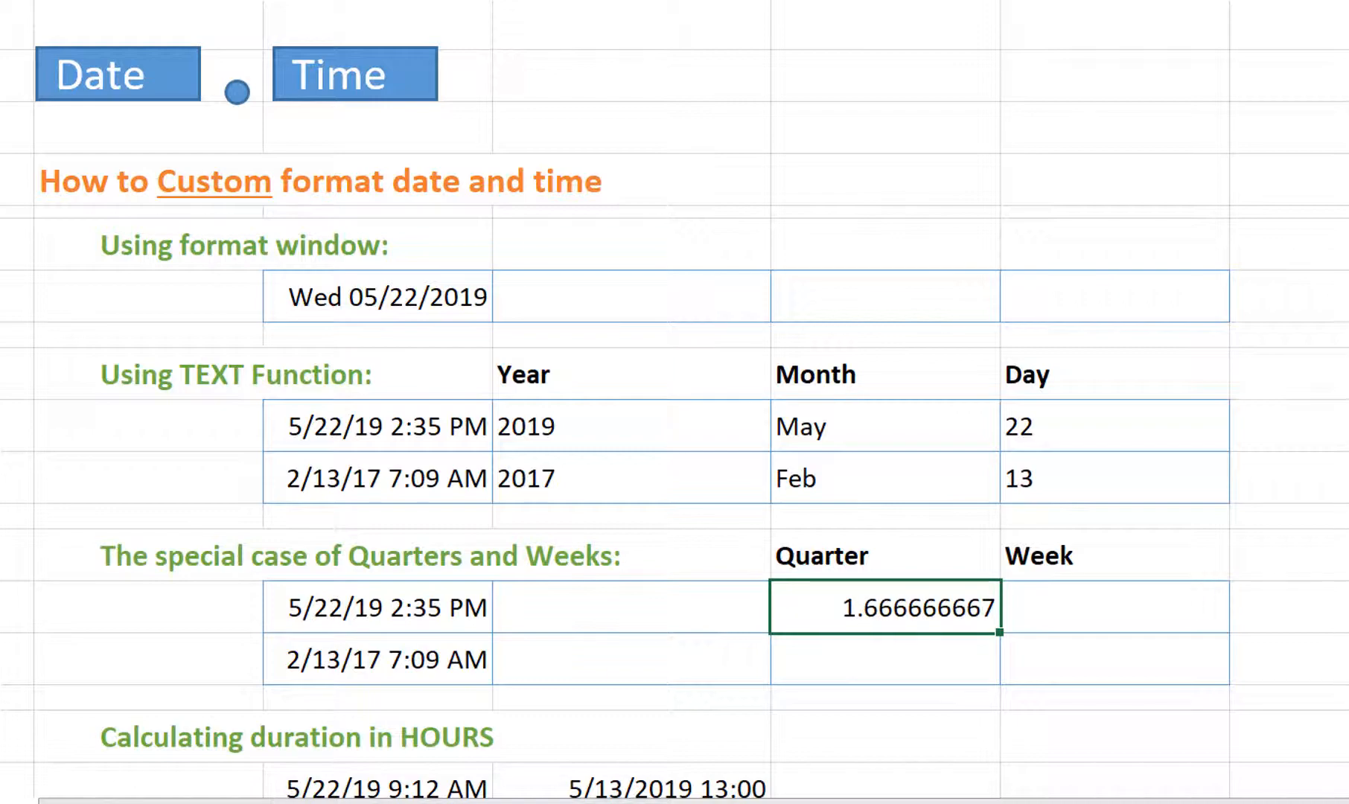
Wrap the Quarter formula in E24 in ROUNDUP with zero decimal digits: =ROUNDUP(MONTH(C24)/3,0).
key(F2)
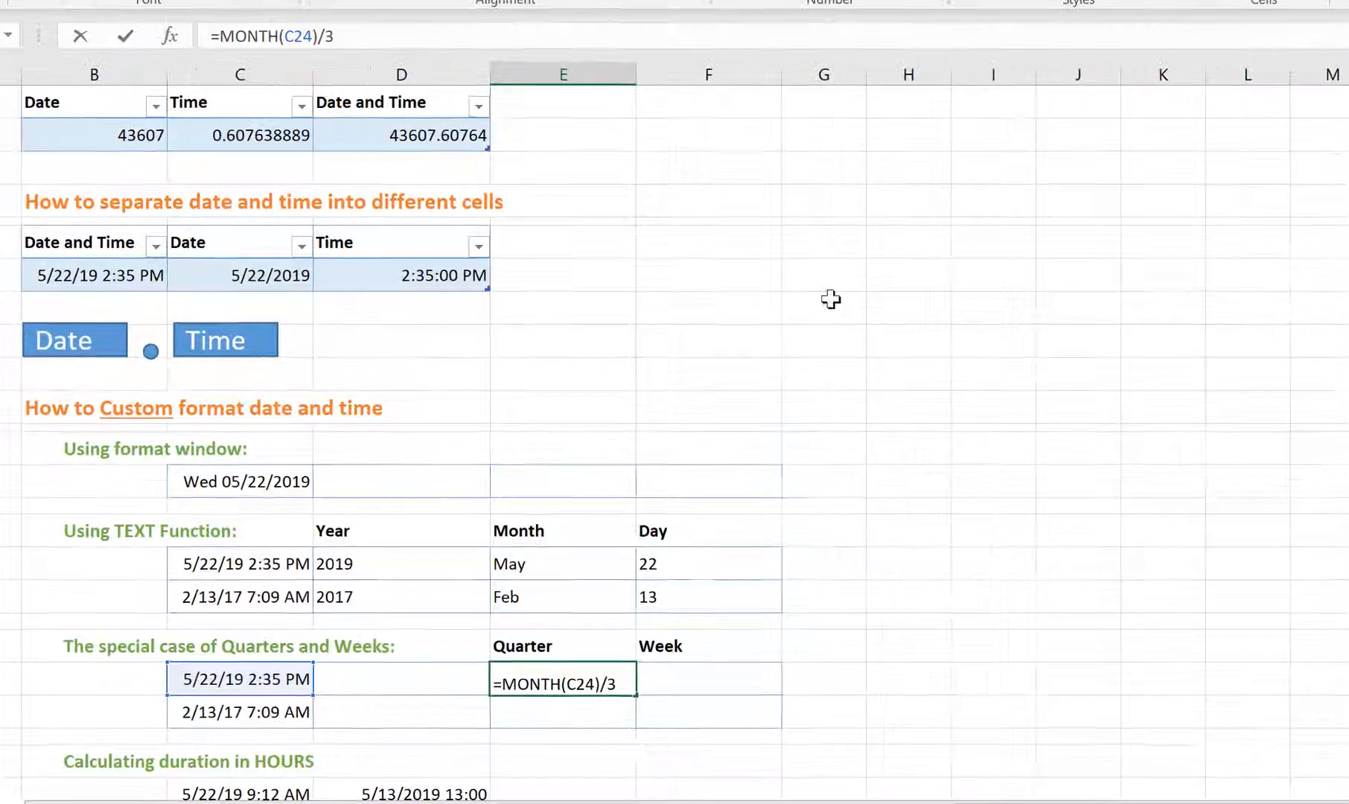
key(Home)
key(Right)
text(rou)
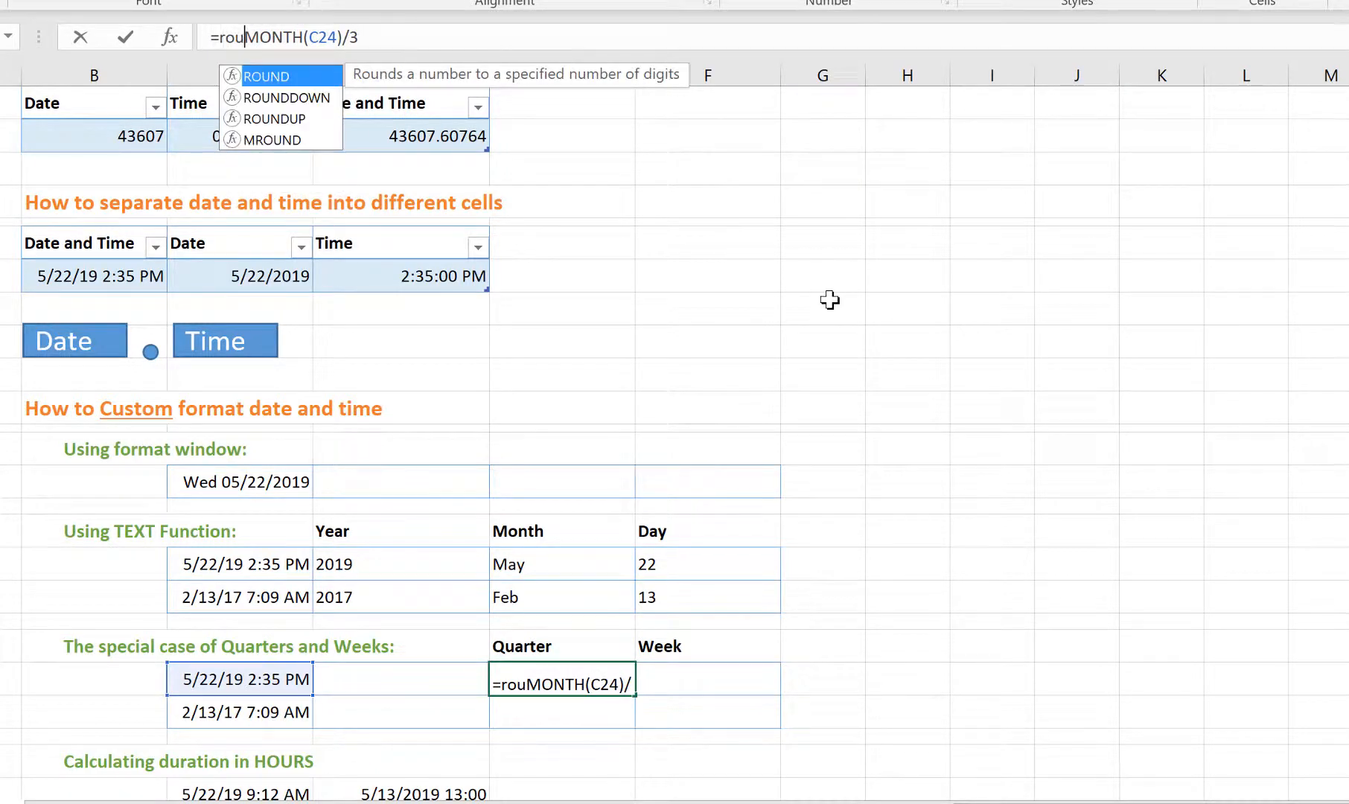
text(n)
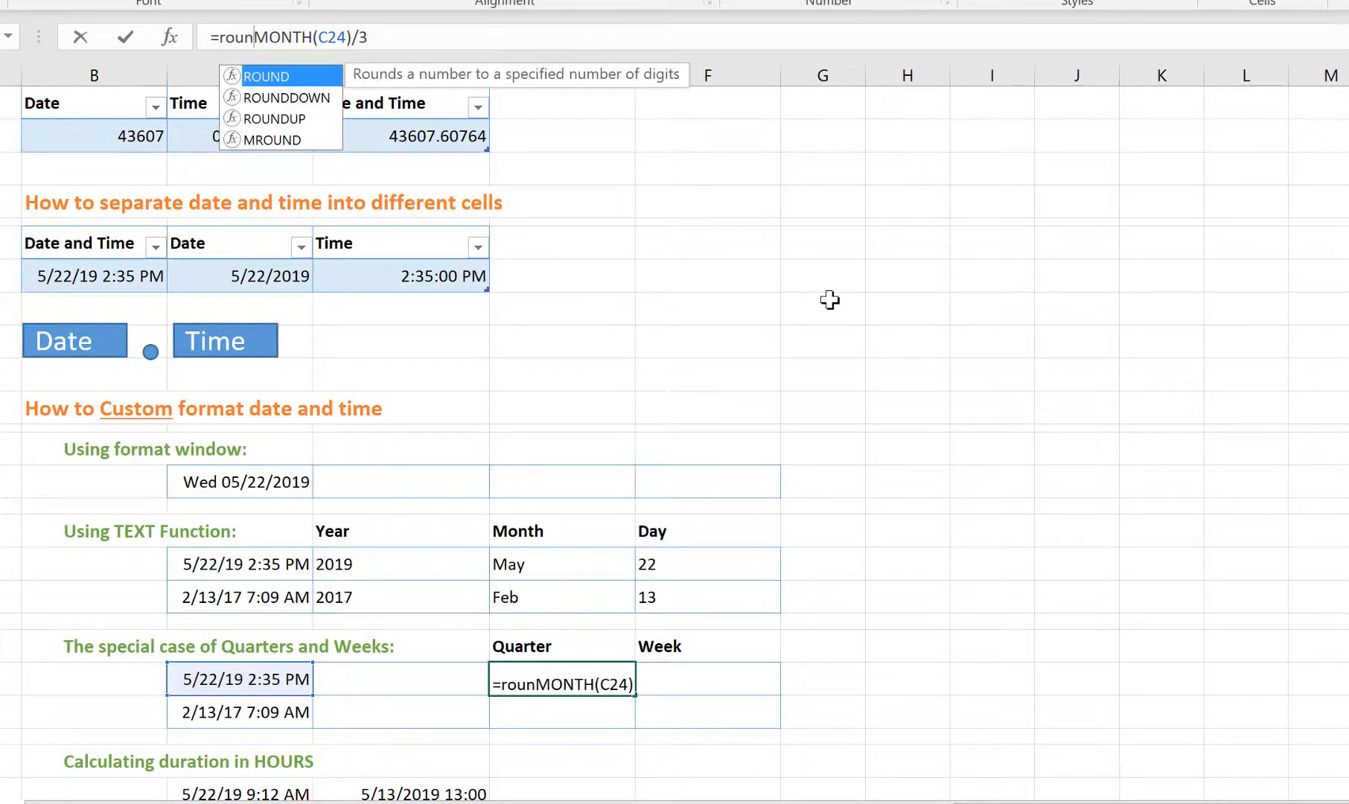
key(Down)
key(Down)
key(Tab)
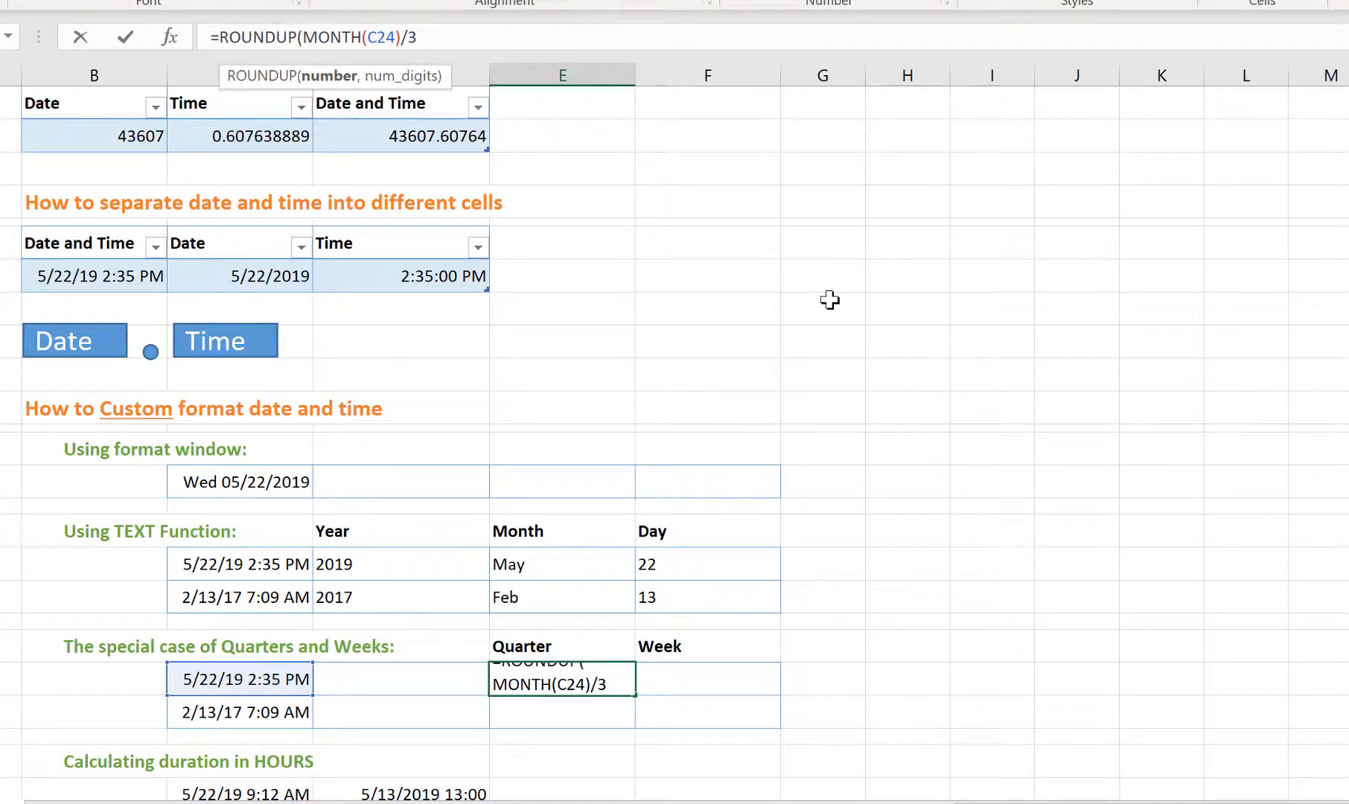
text(,)
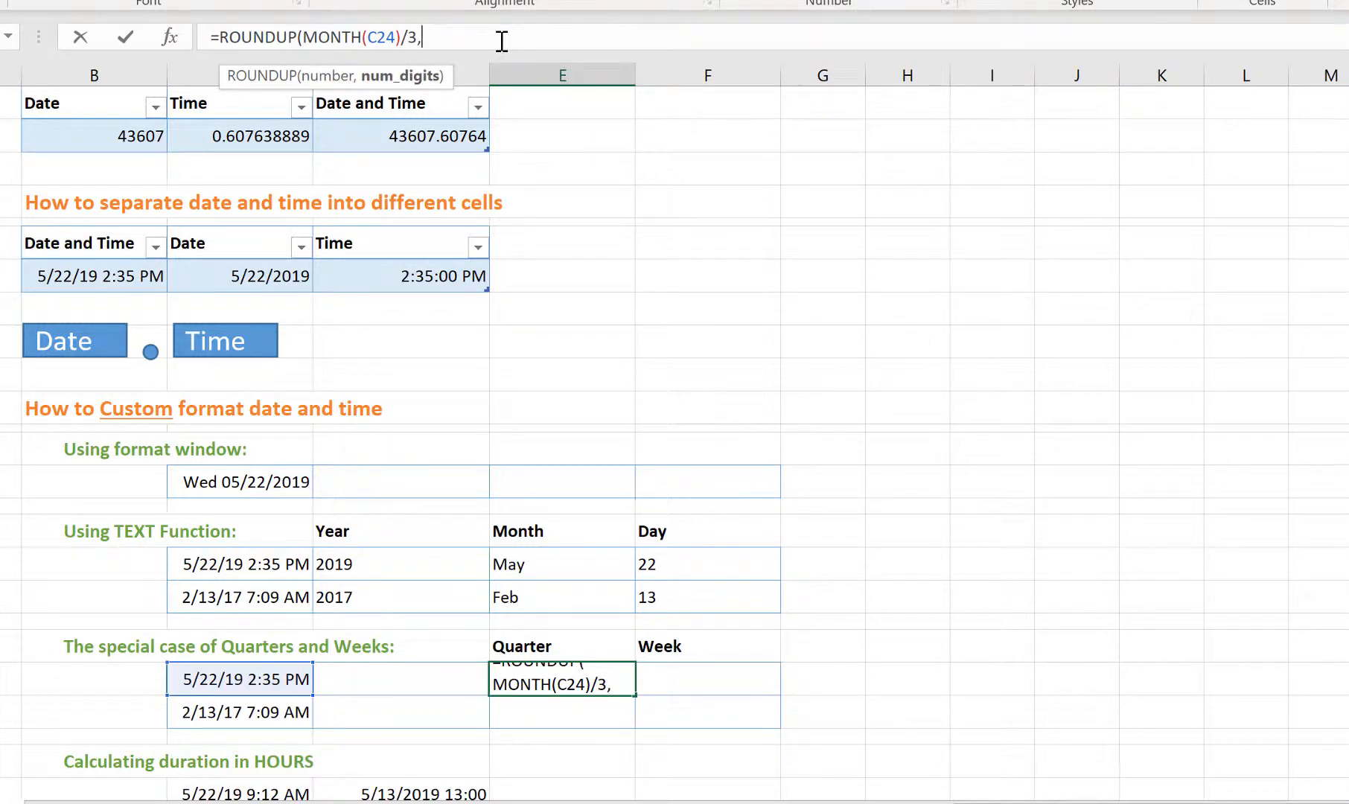
text(0))
key(Return)
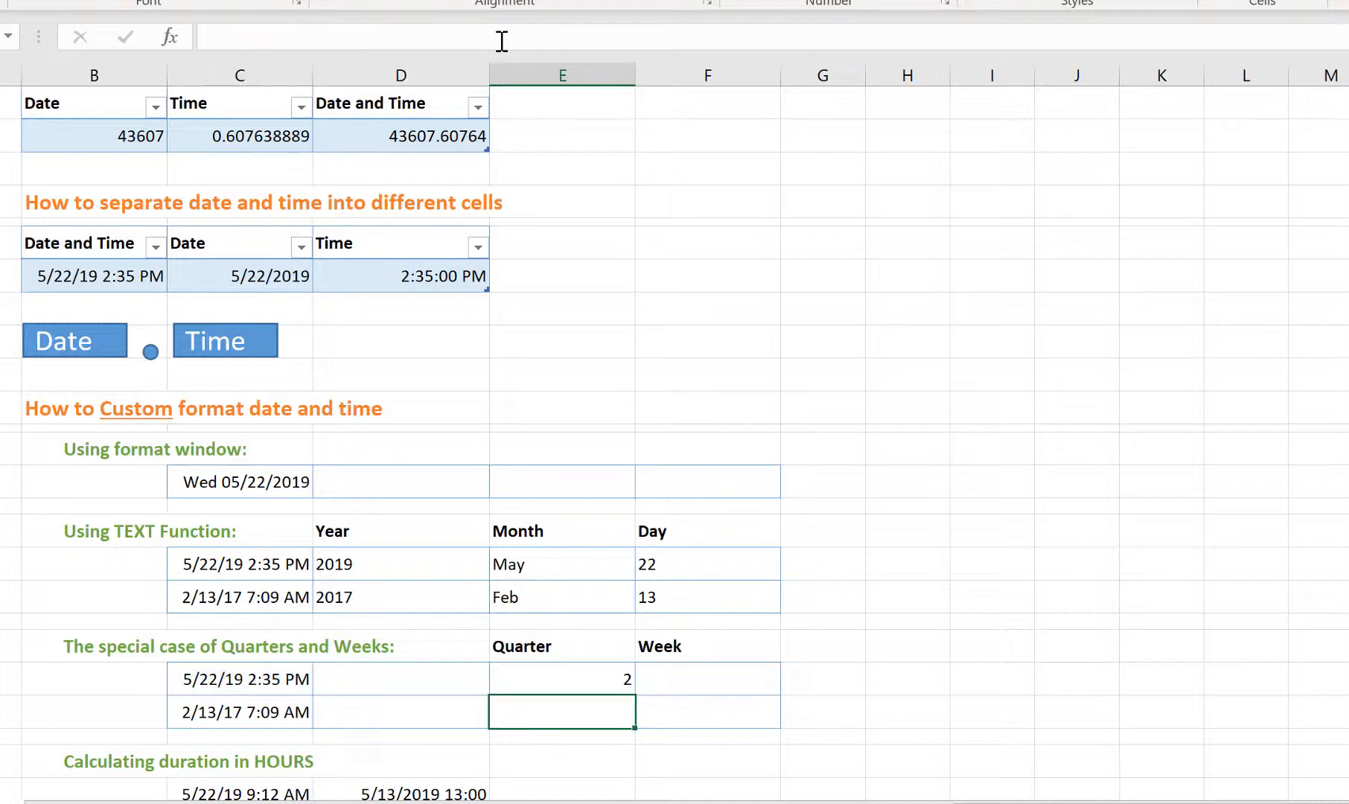
Prefix the Quarter formula in E24 with the text "Qtr-": ="Qtr-"&ROUNDUP(MONTH(C24)/3,0).
click(566, 684)
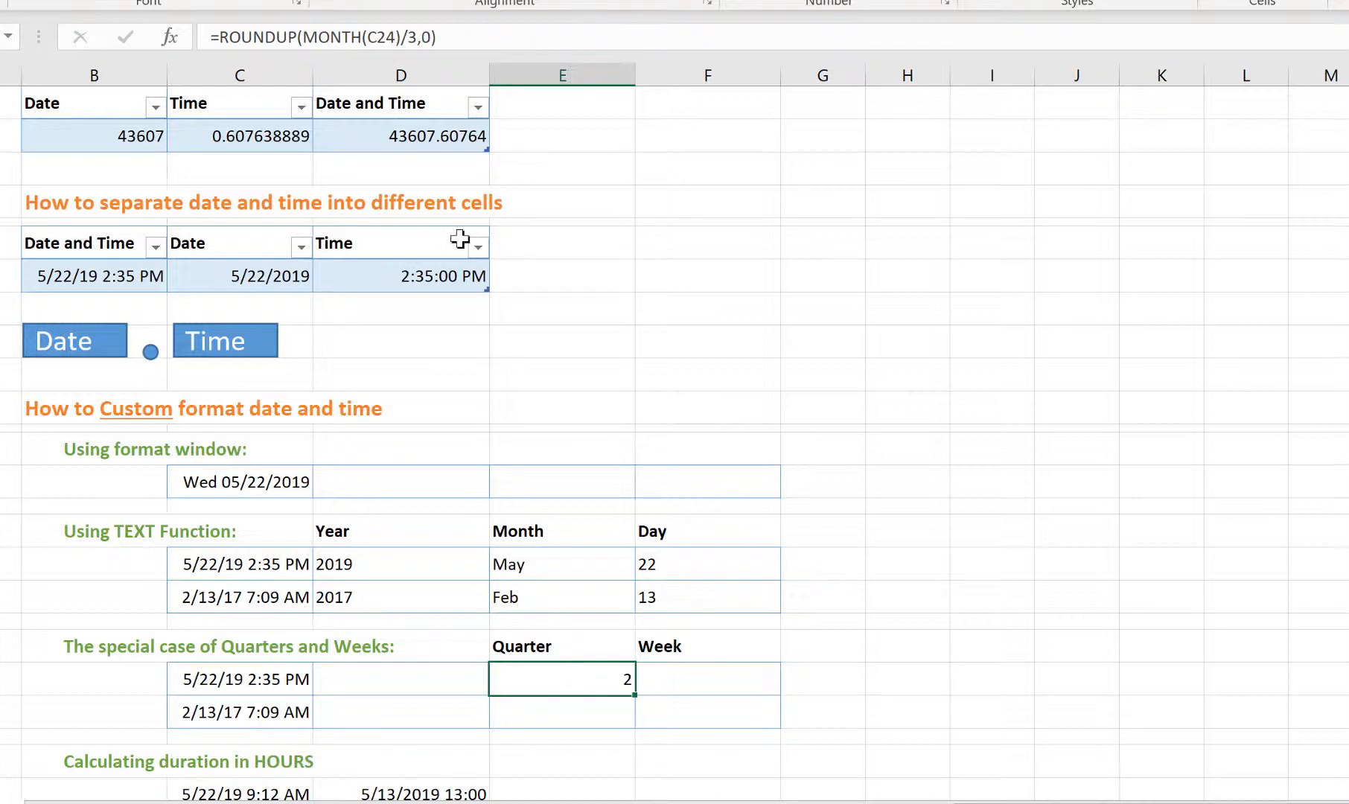
click(224, 37)
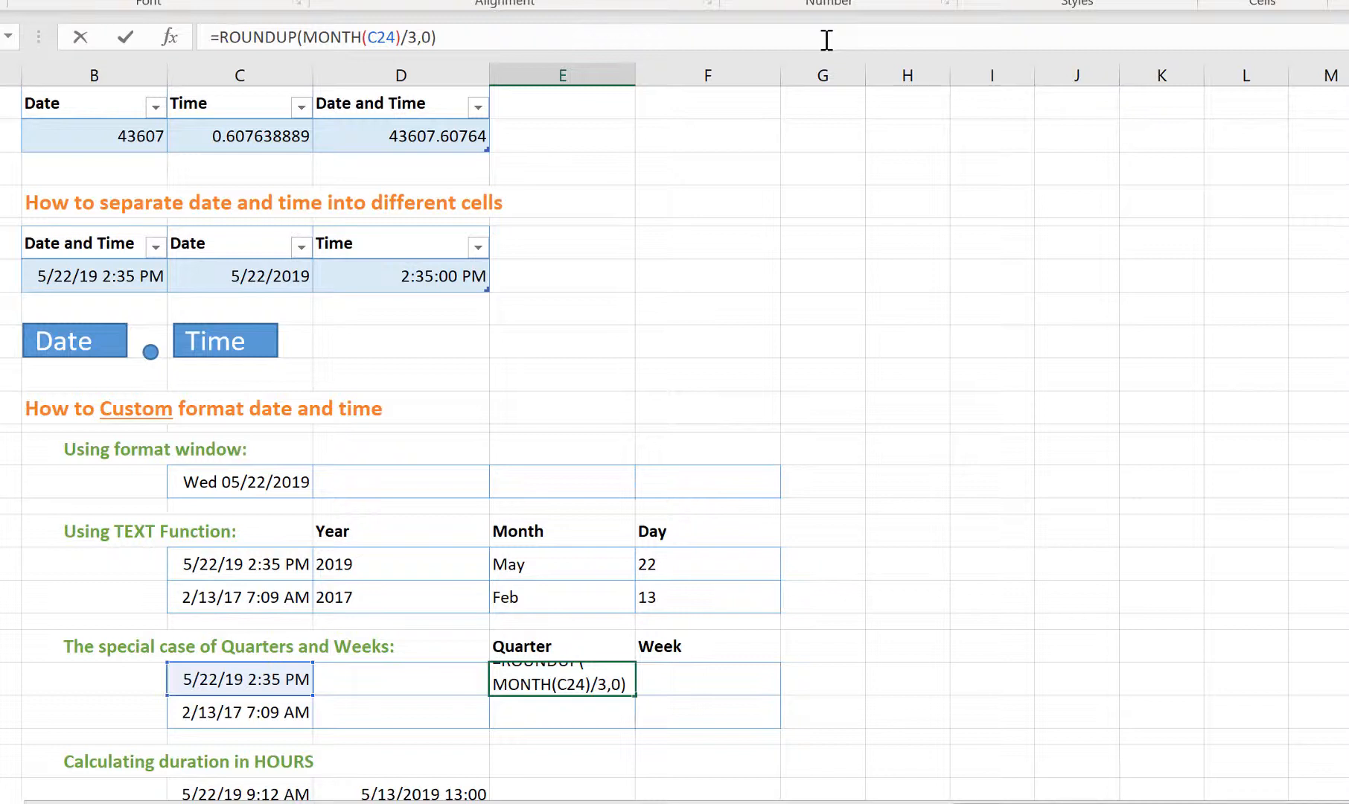
text(")
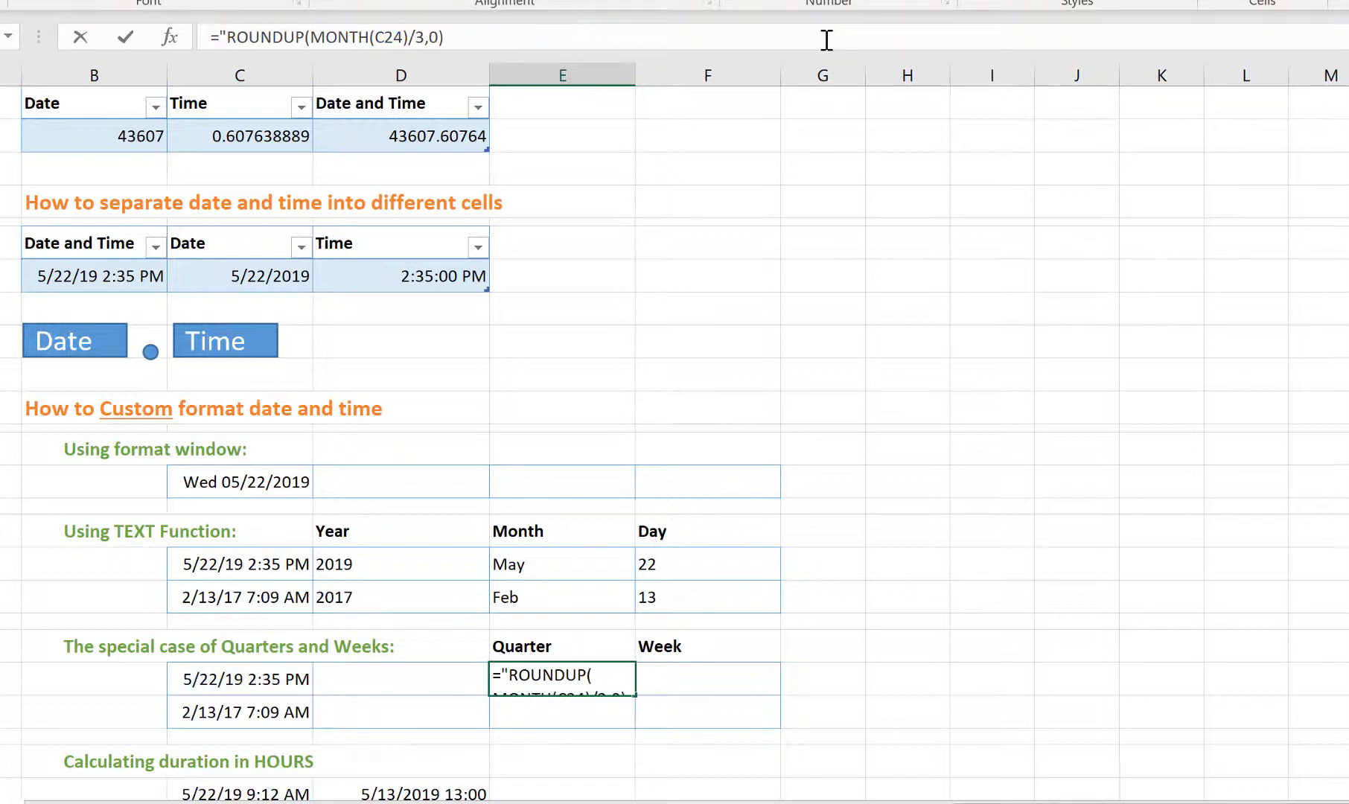
text(Qtr-)
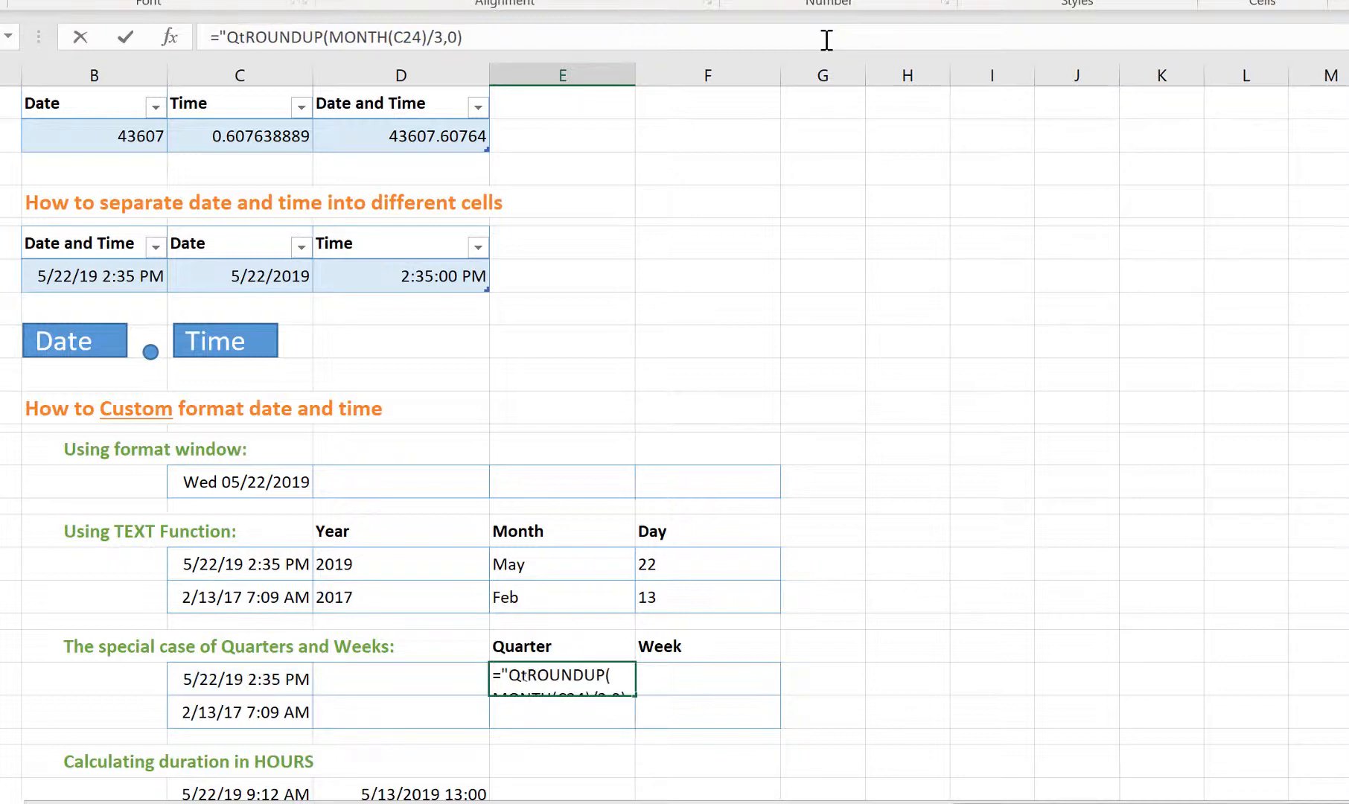
text(")
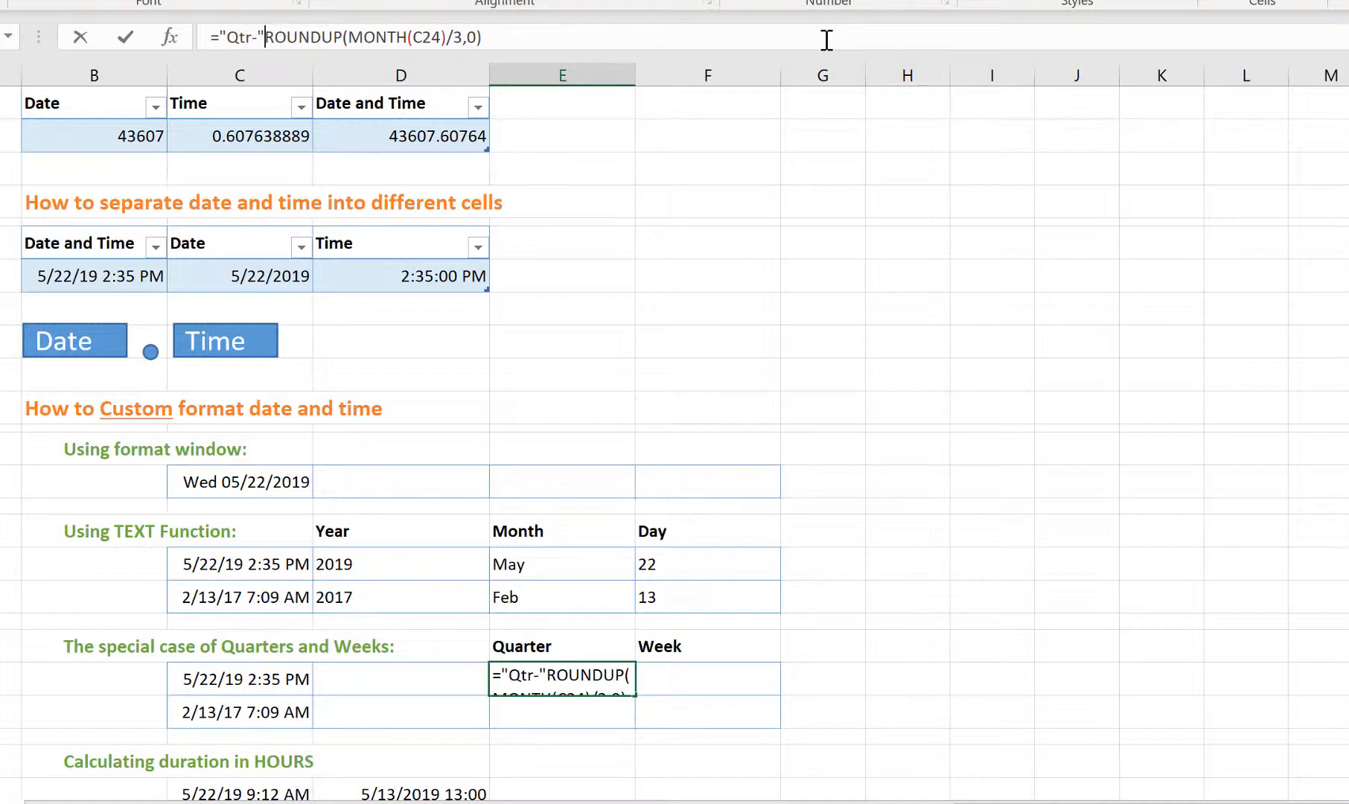
text(&)
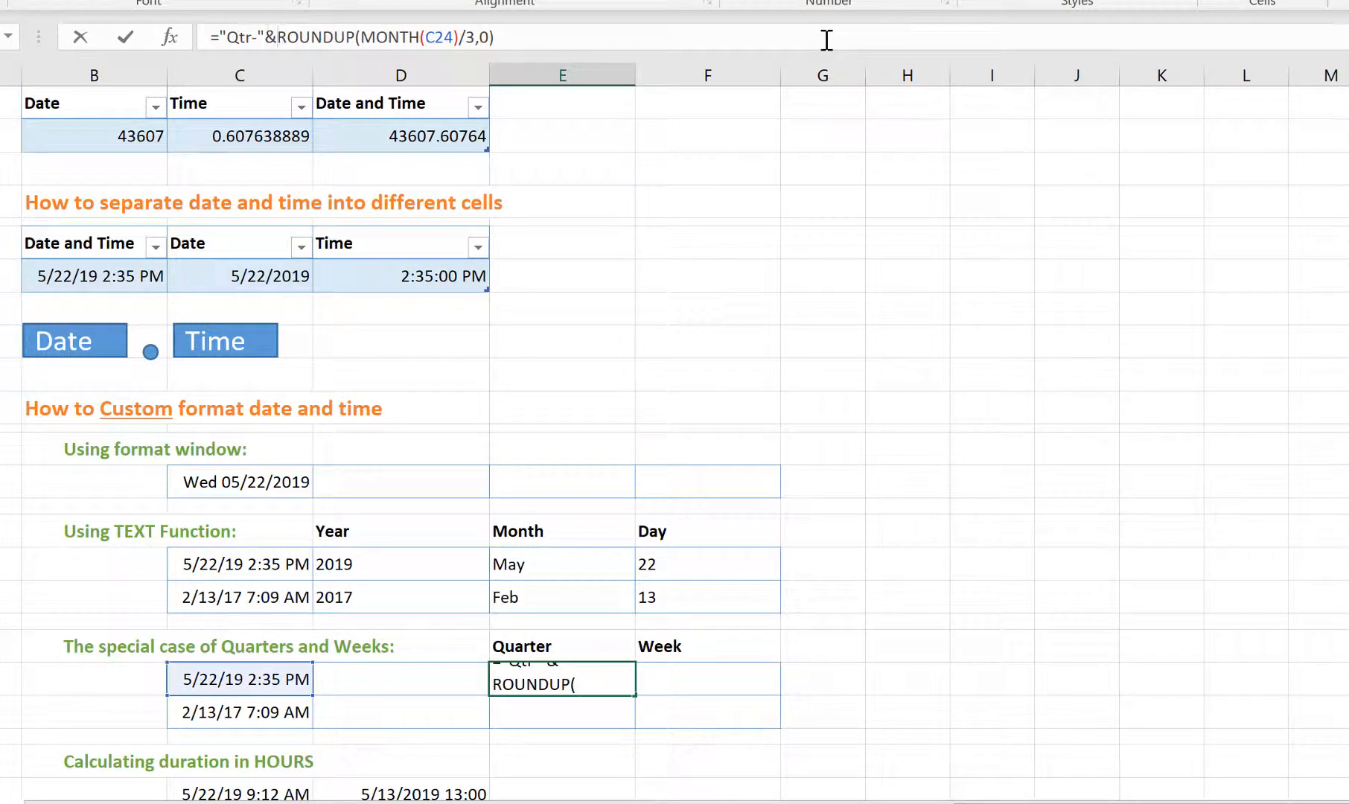
key(Return)
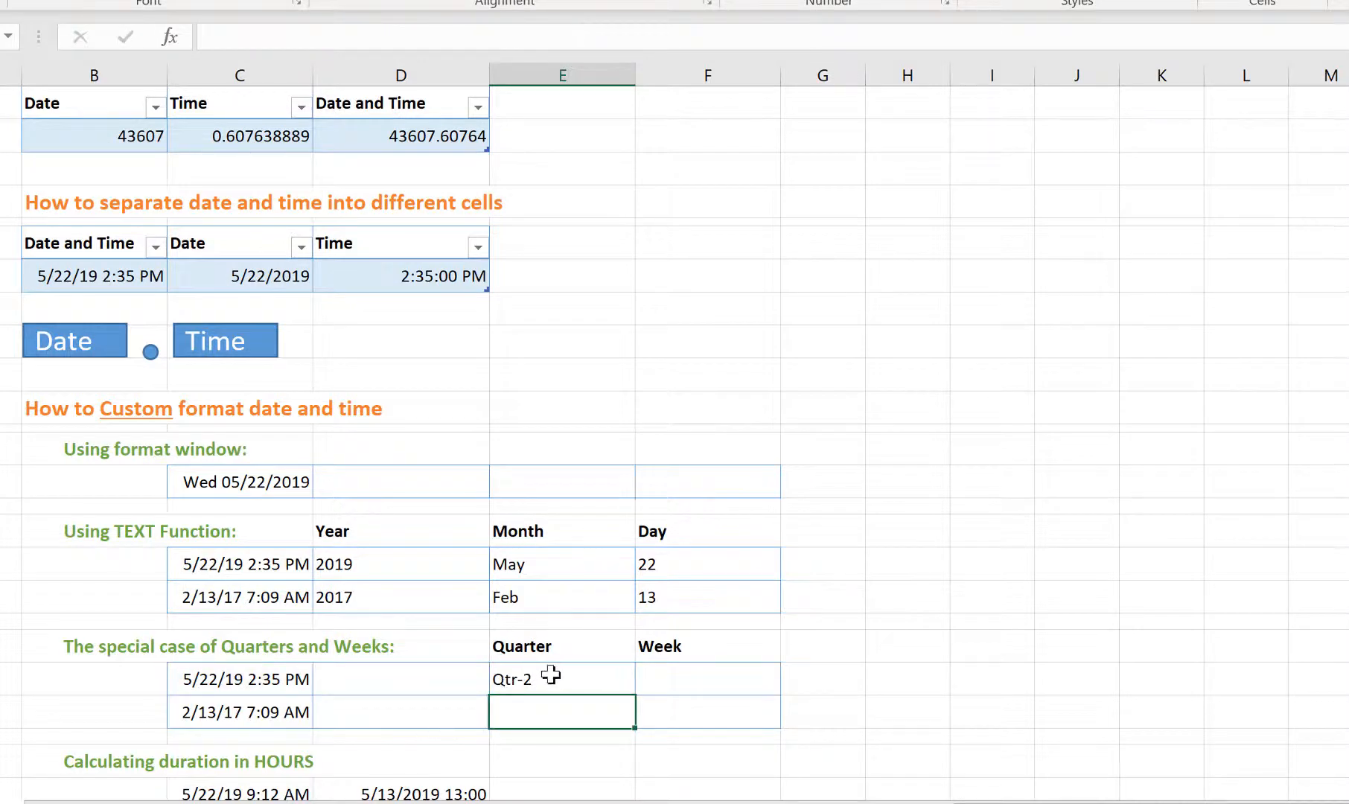
Enter the formula =WEEKNUM(C24) in the first Week cell, F24, without the optional return type.
click(679, 679)
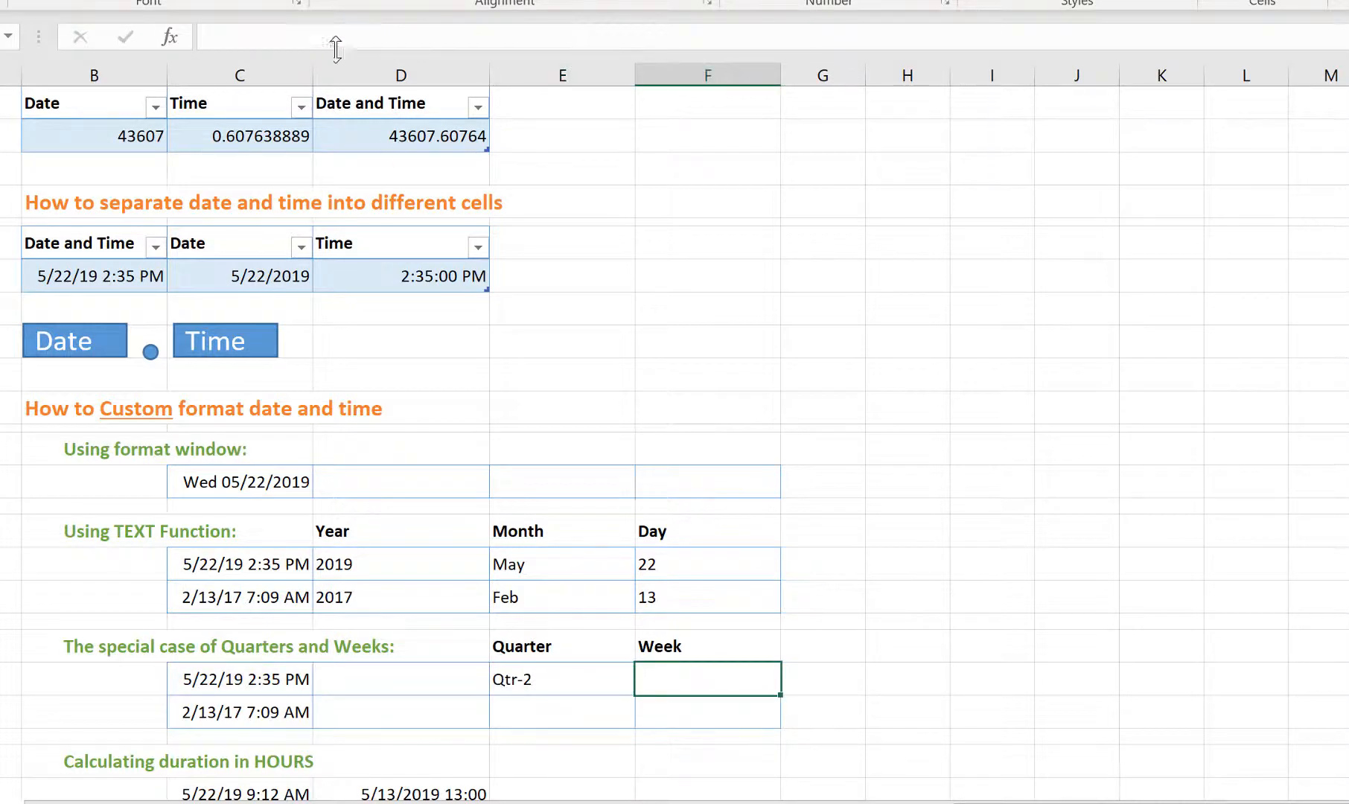
click(458, 25)
text(=week)
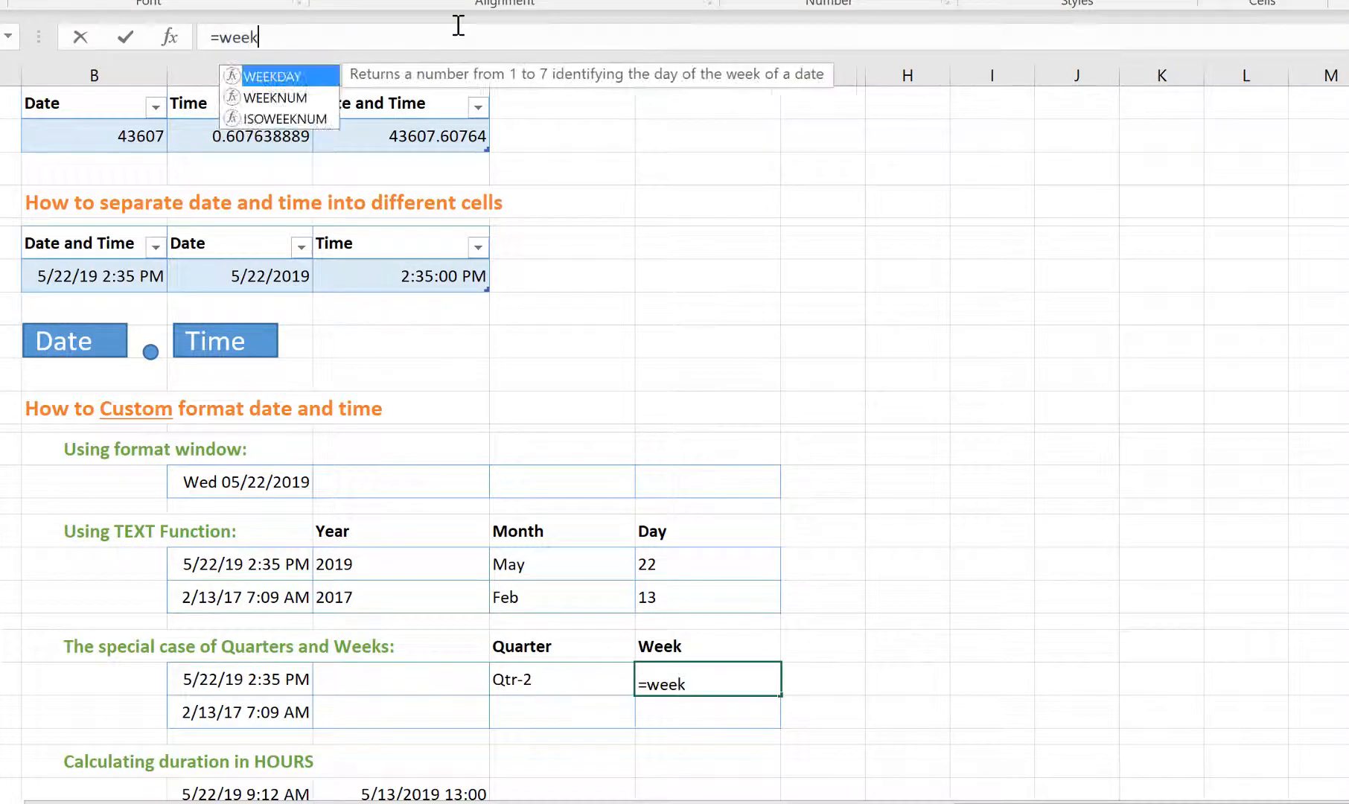
key(Down)
key(Tab)
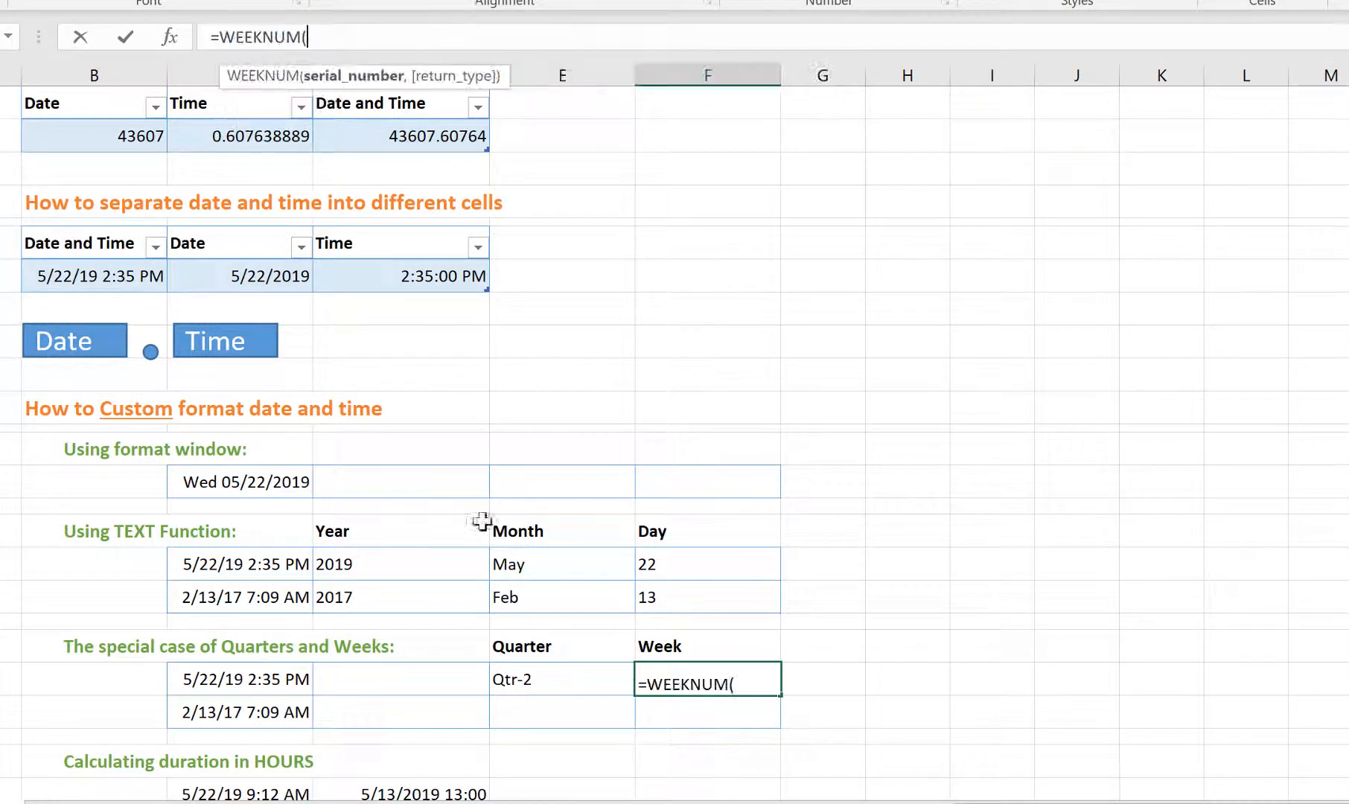
click(283, 680)
text(,)
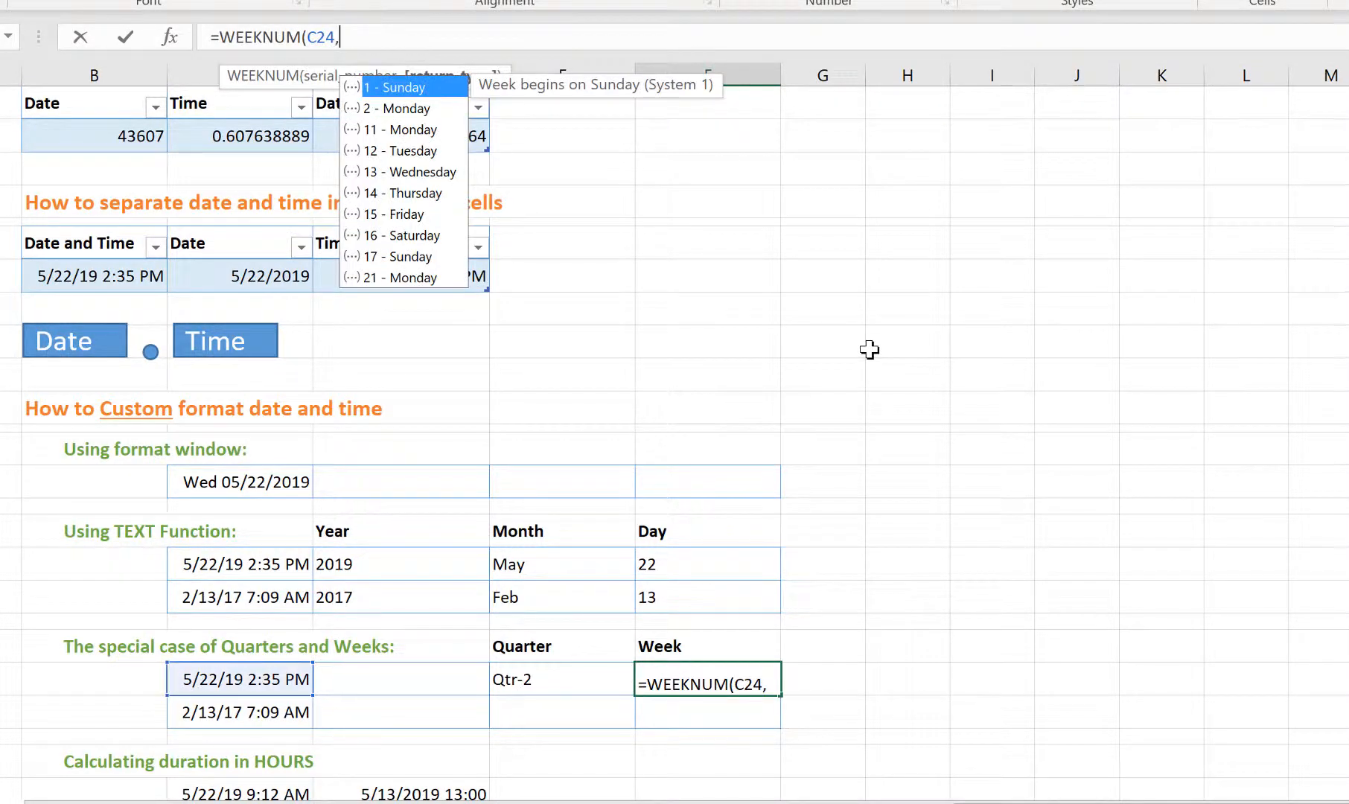
key(BackSpace)
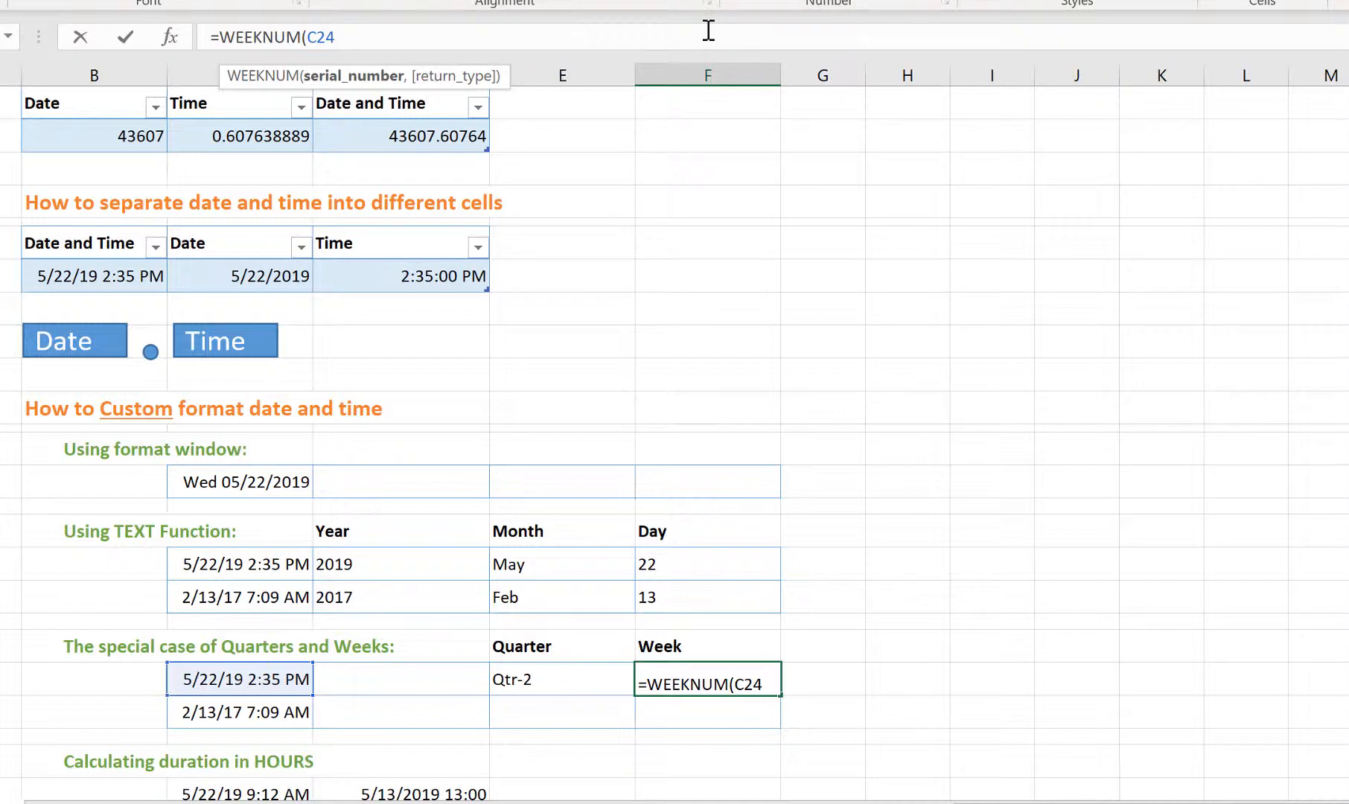
text(,)
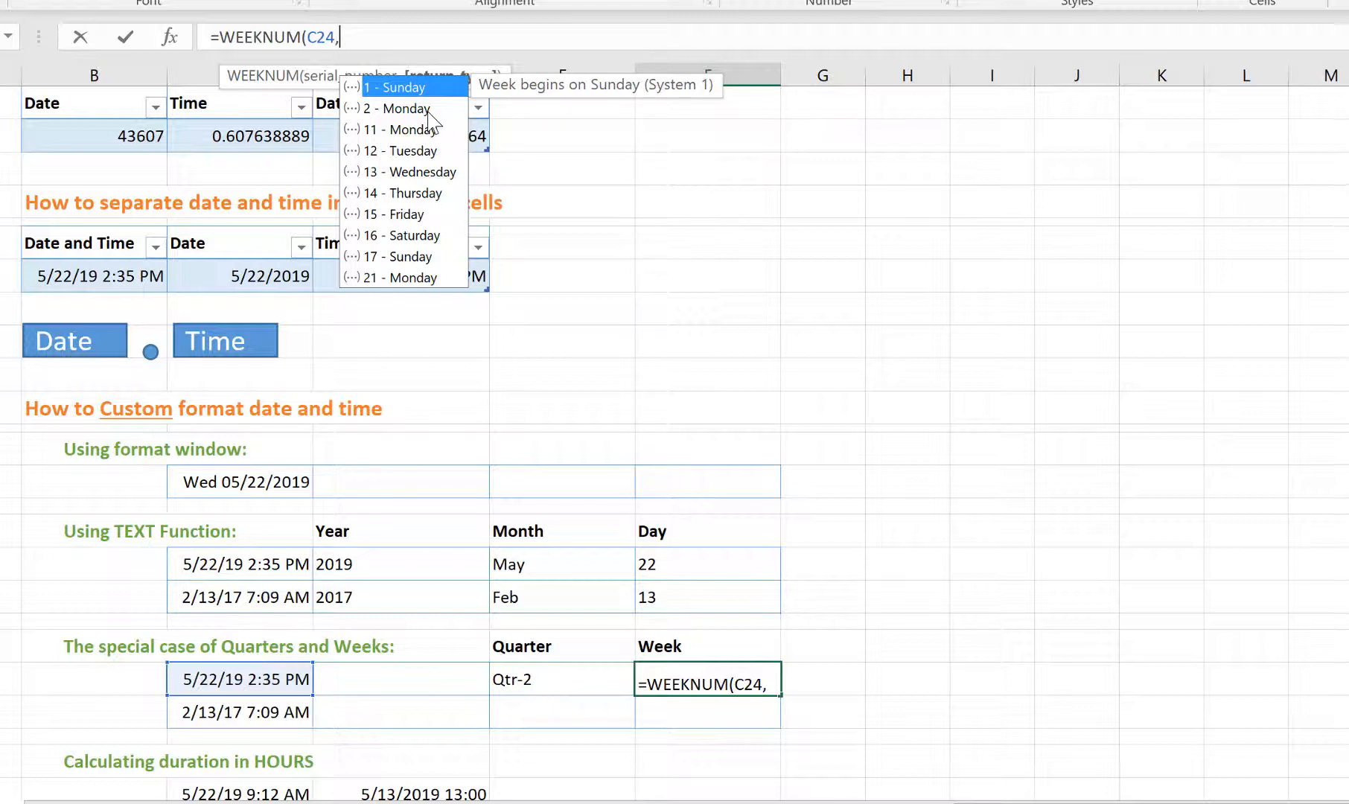
key(BackSpace)
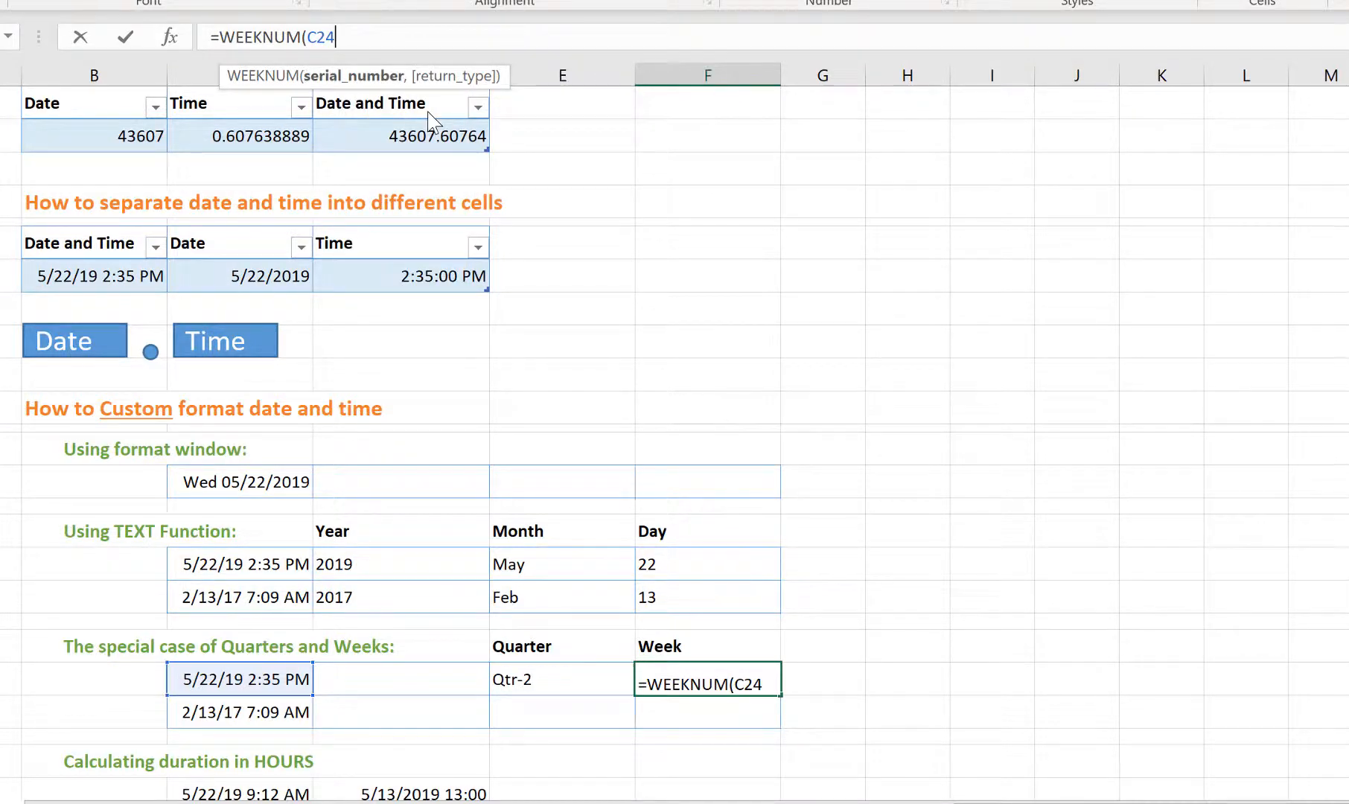
text())
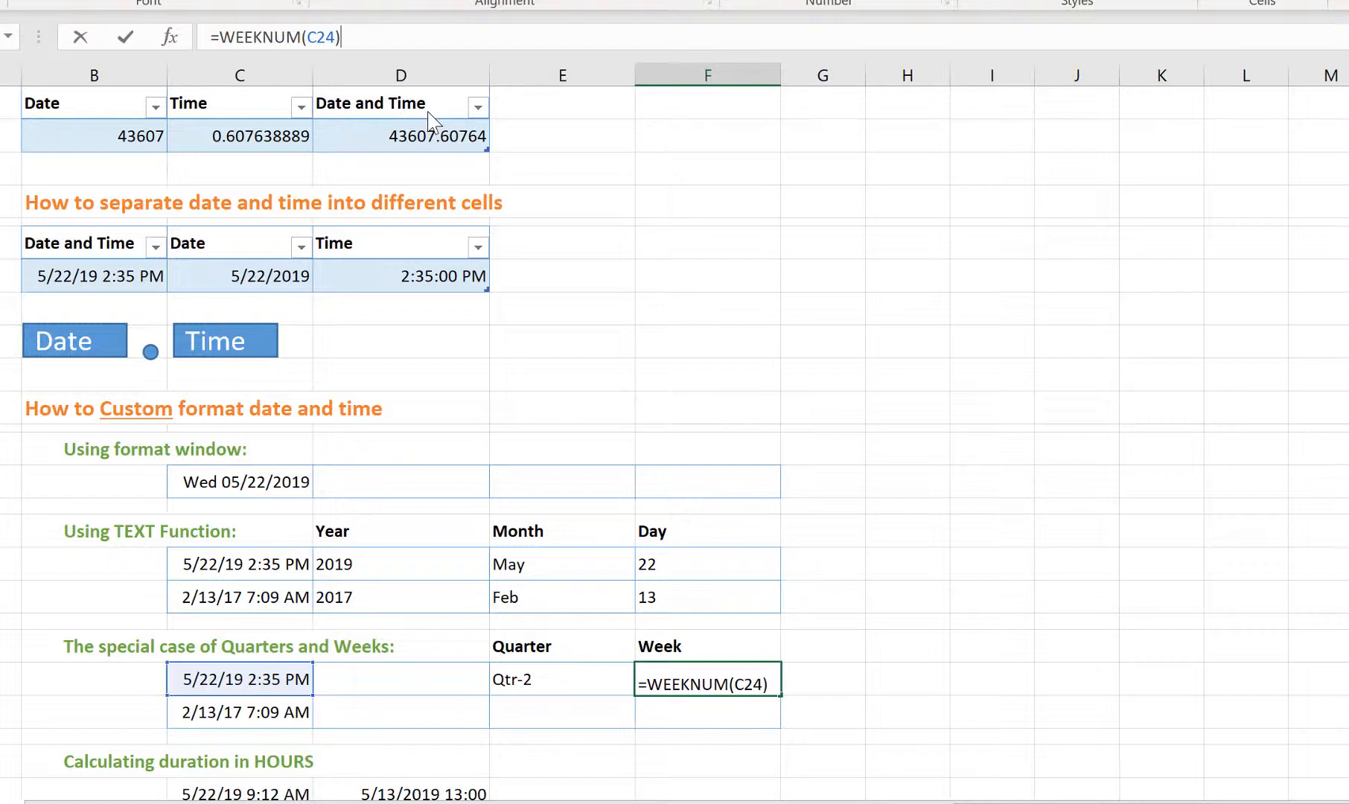
key(Return)
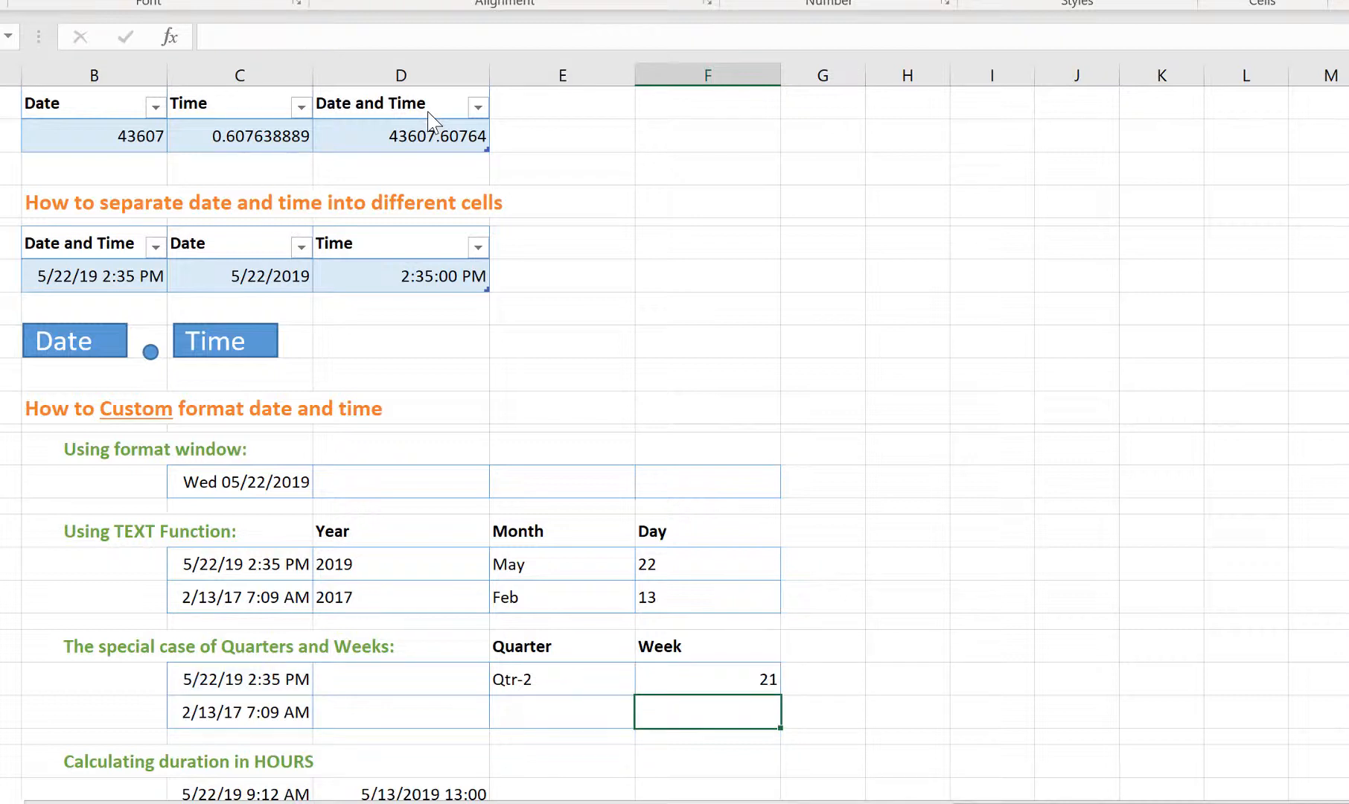
Prefix the Week formula in F24 with the text "Wk-": ="Wk-"&WEEKNUM(C24).
click(707, 668)
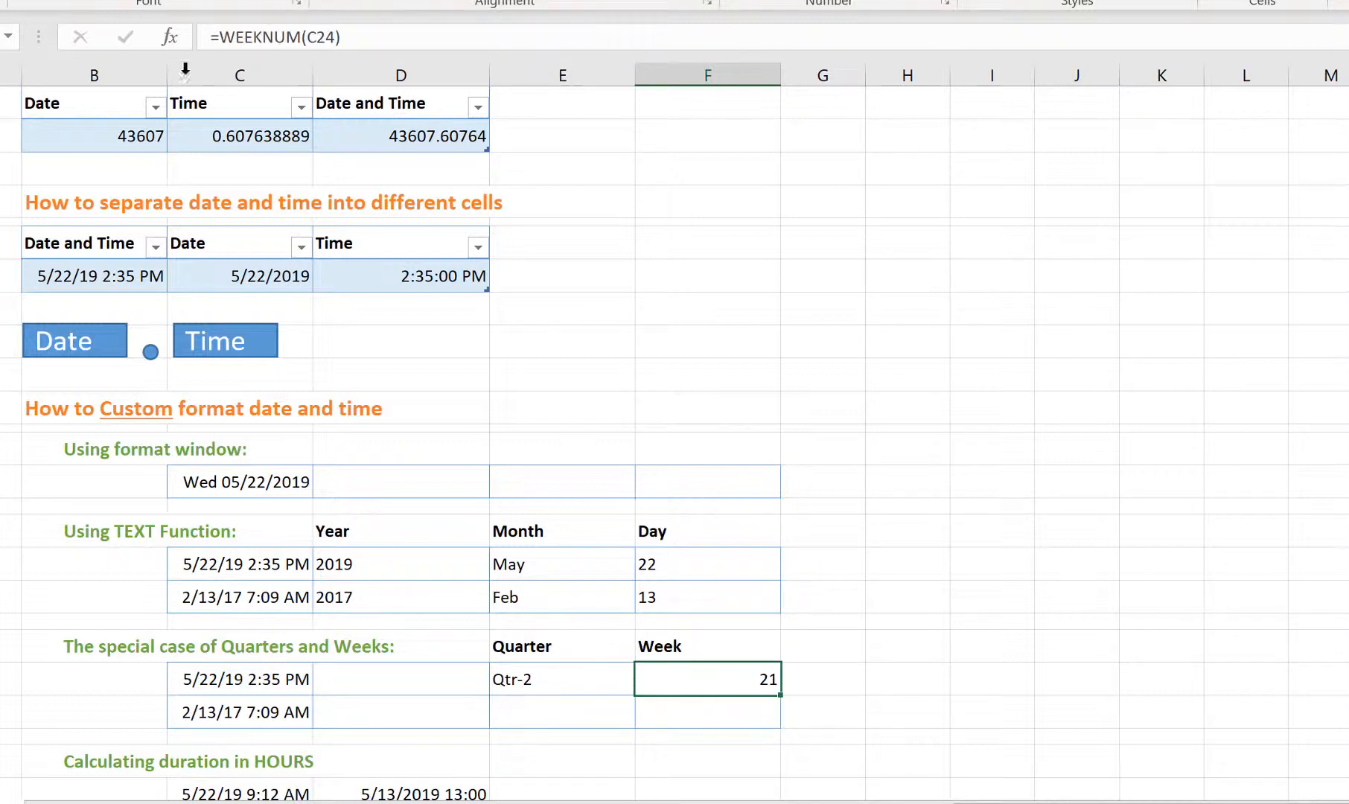
click(220, 37)
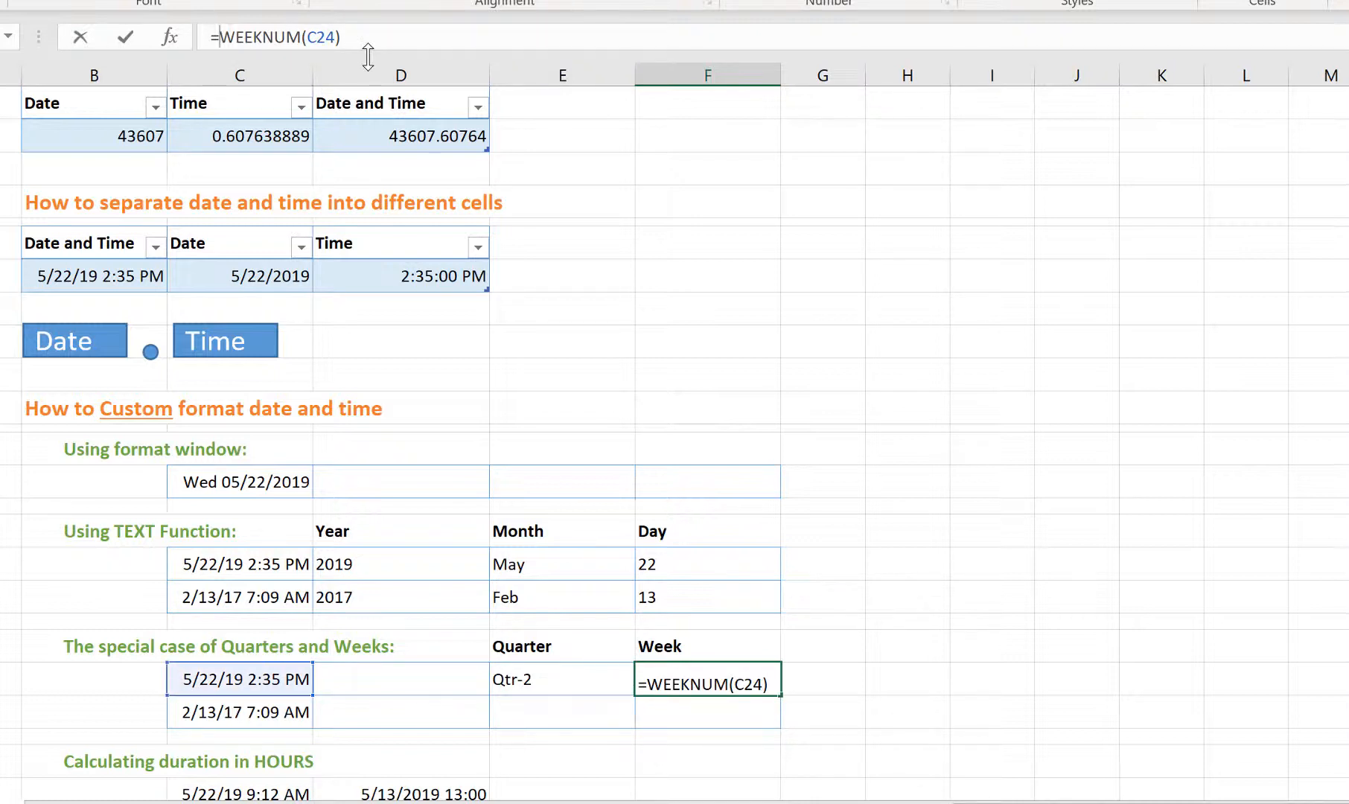
text("W)
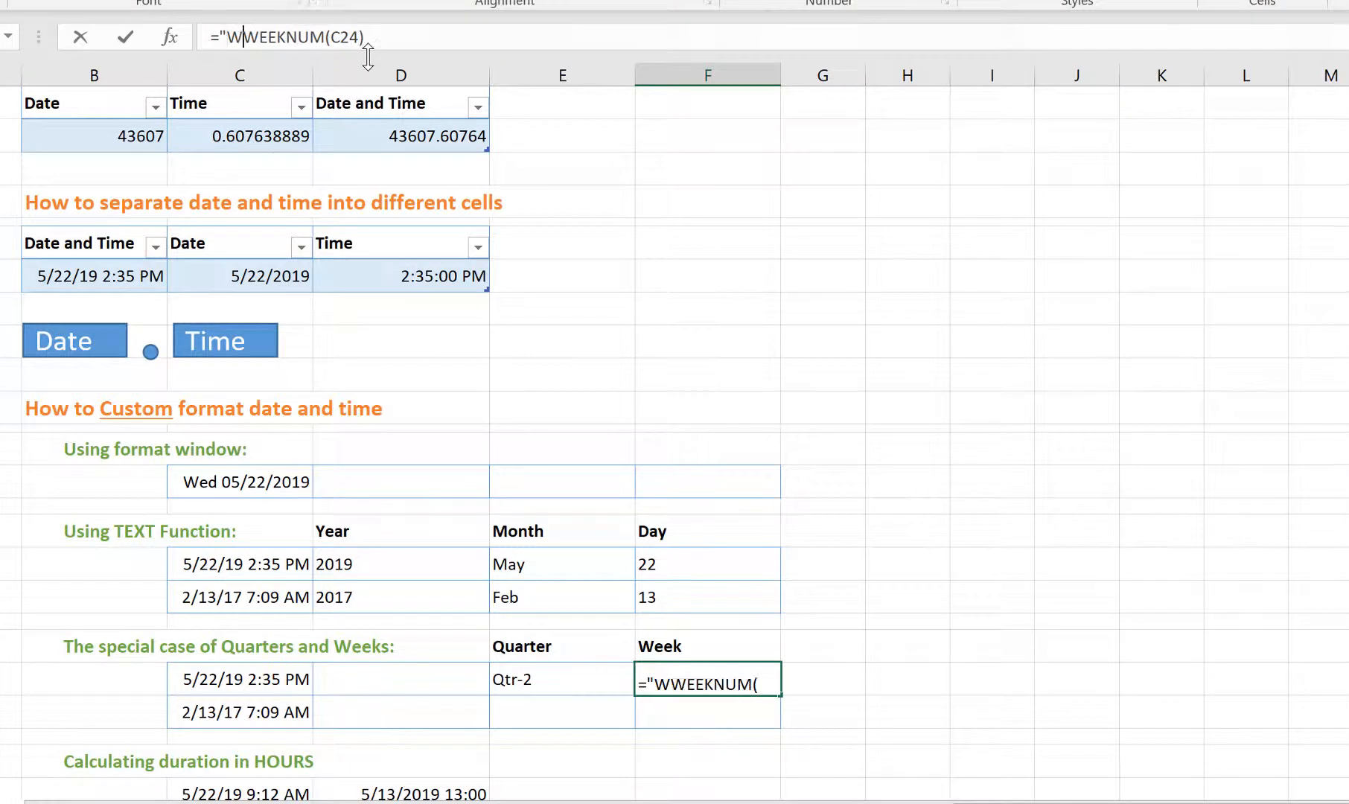
text(k-)
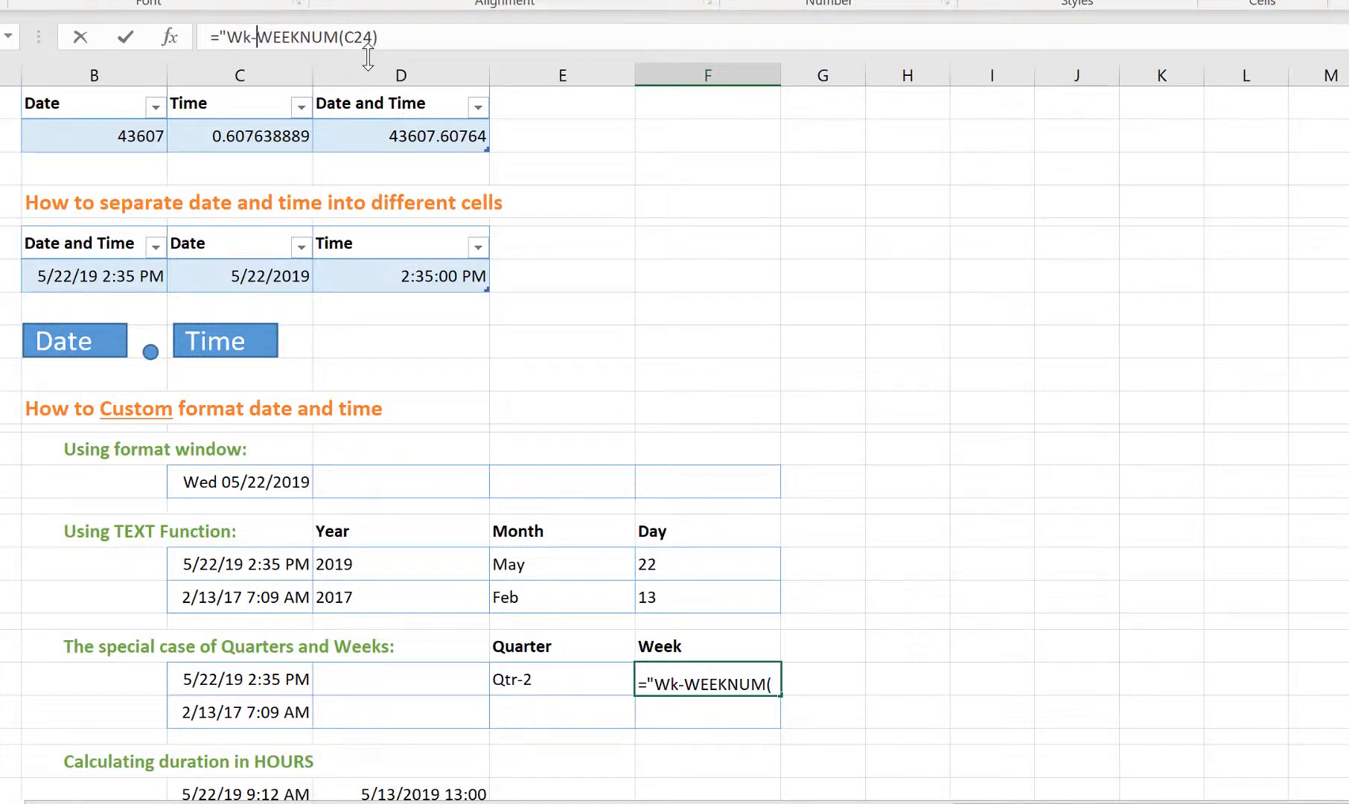
text(")
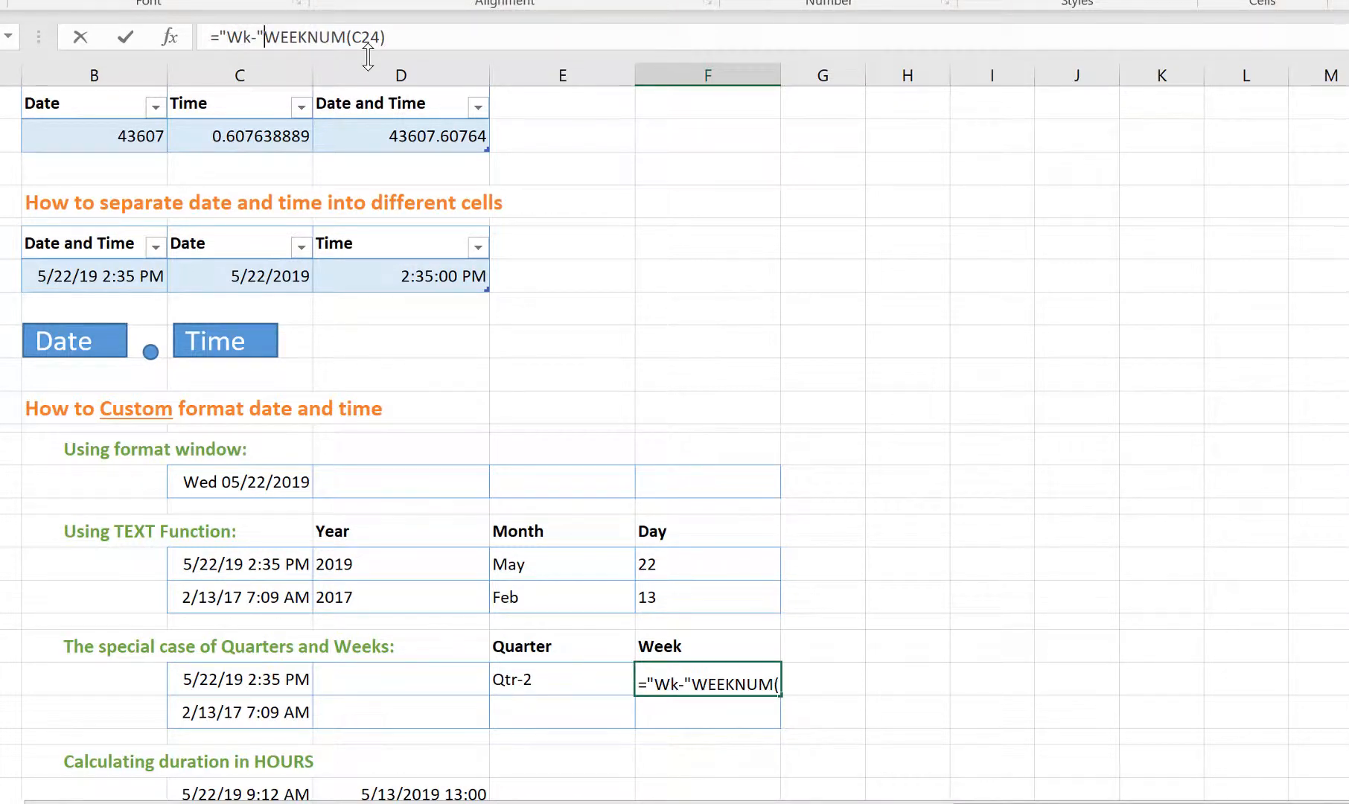
text(&)
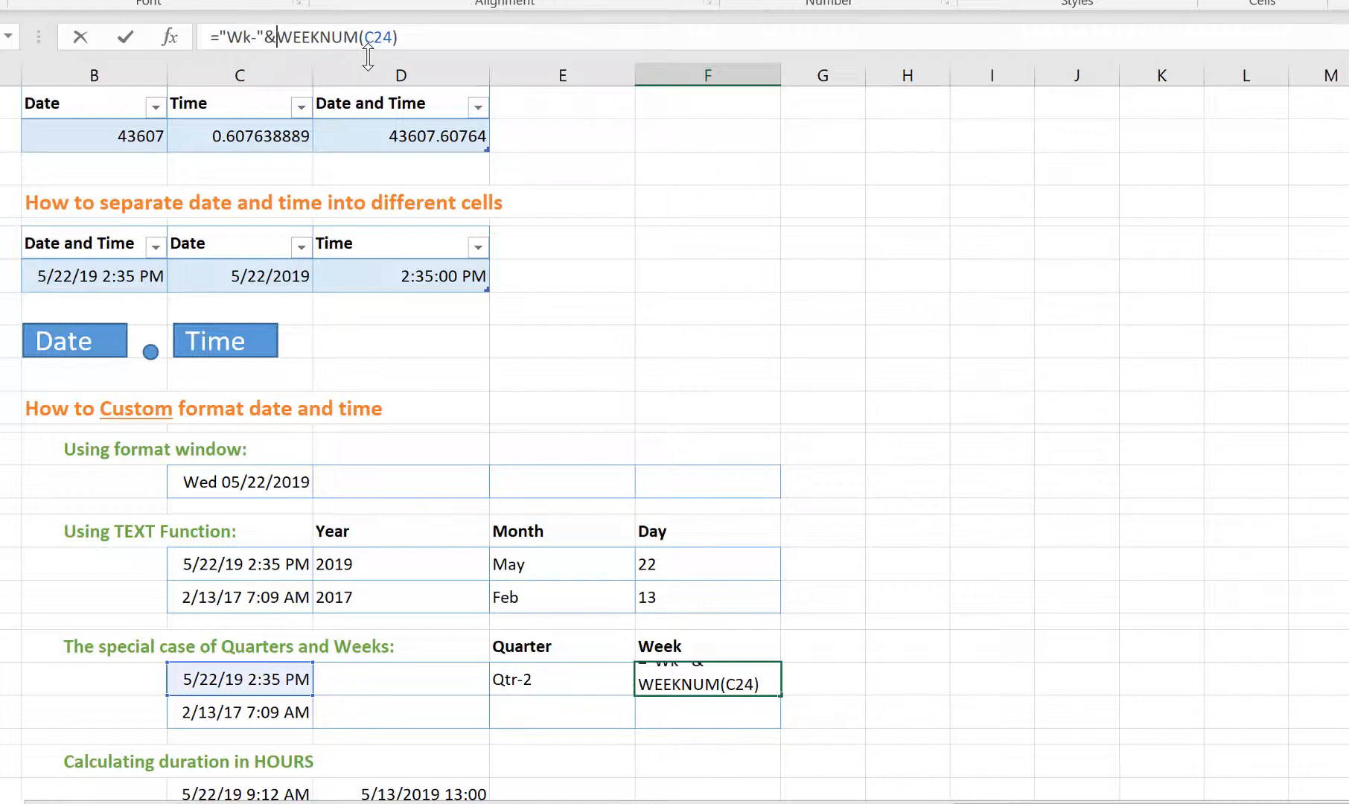
key(Return)
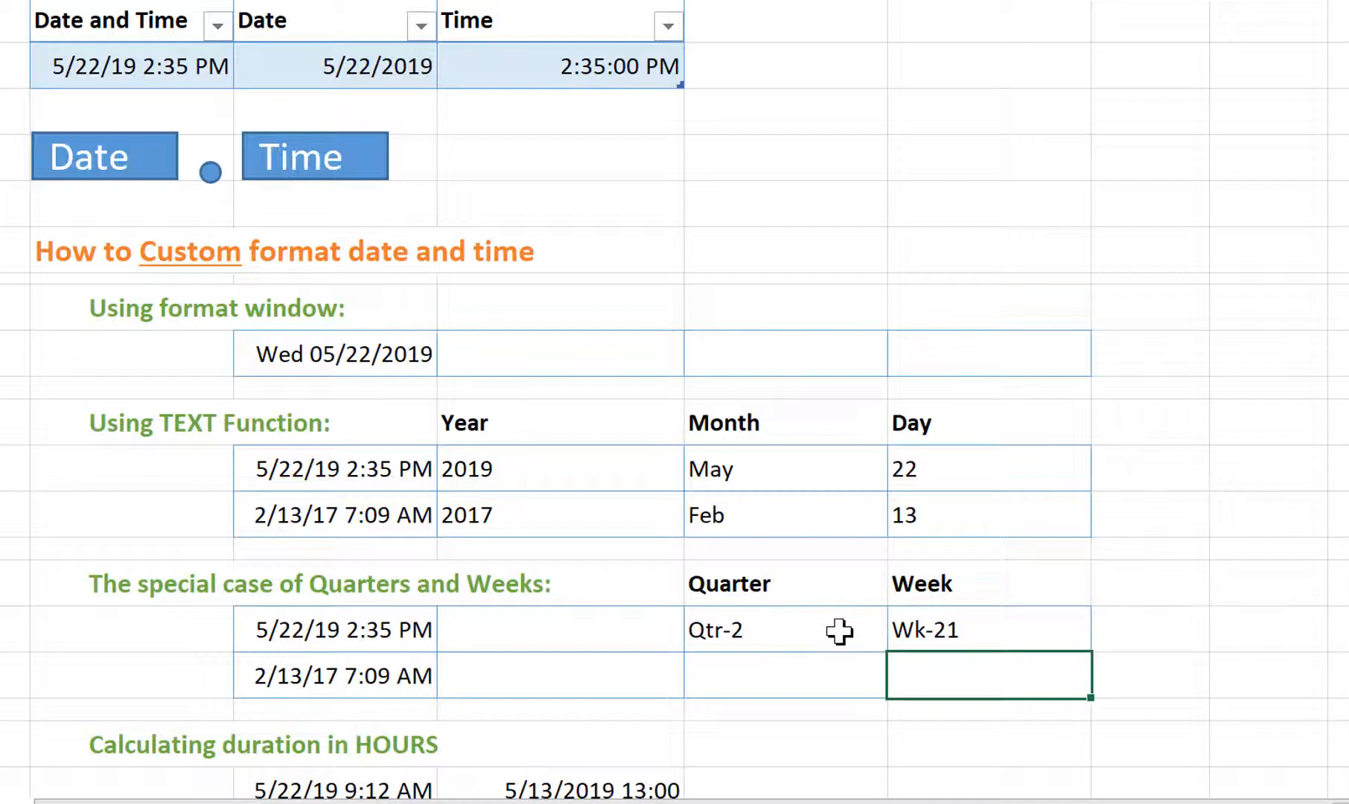
Fill the Quarter and Week formulas from E24:F24 down to the second date-time row.
drag(838, 631, 942, 629)
drag(1091, 653, 1078, 687)
click(843, 683)
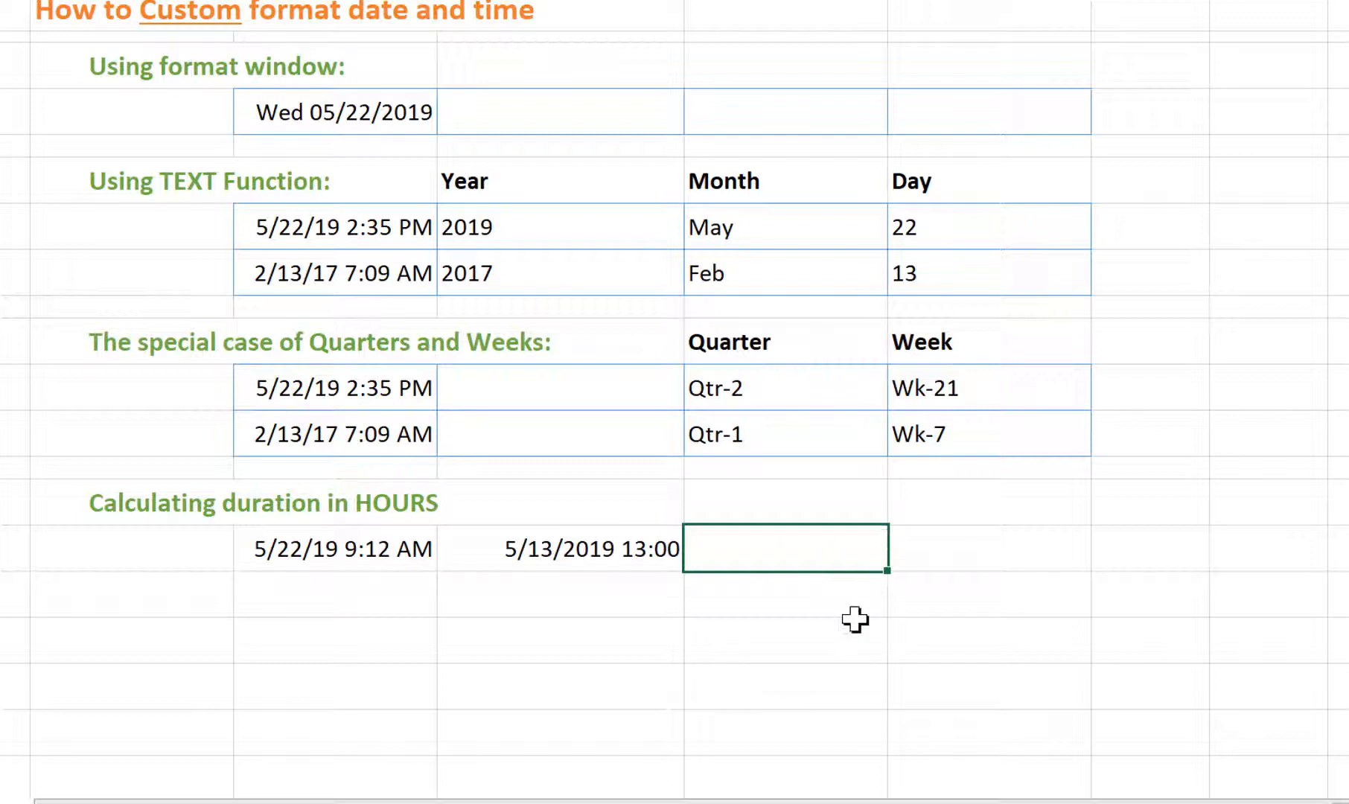
Enter the formula =C28-D28 in cell E28 under "Calculating duration in HOURS" to subtract the two date-times.
text(=)
click(364, 551)
text(-)
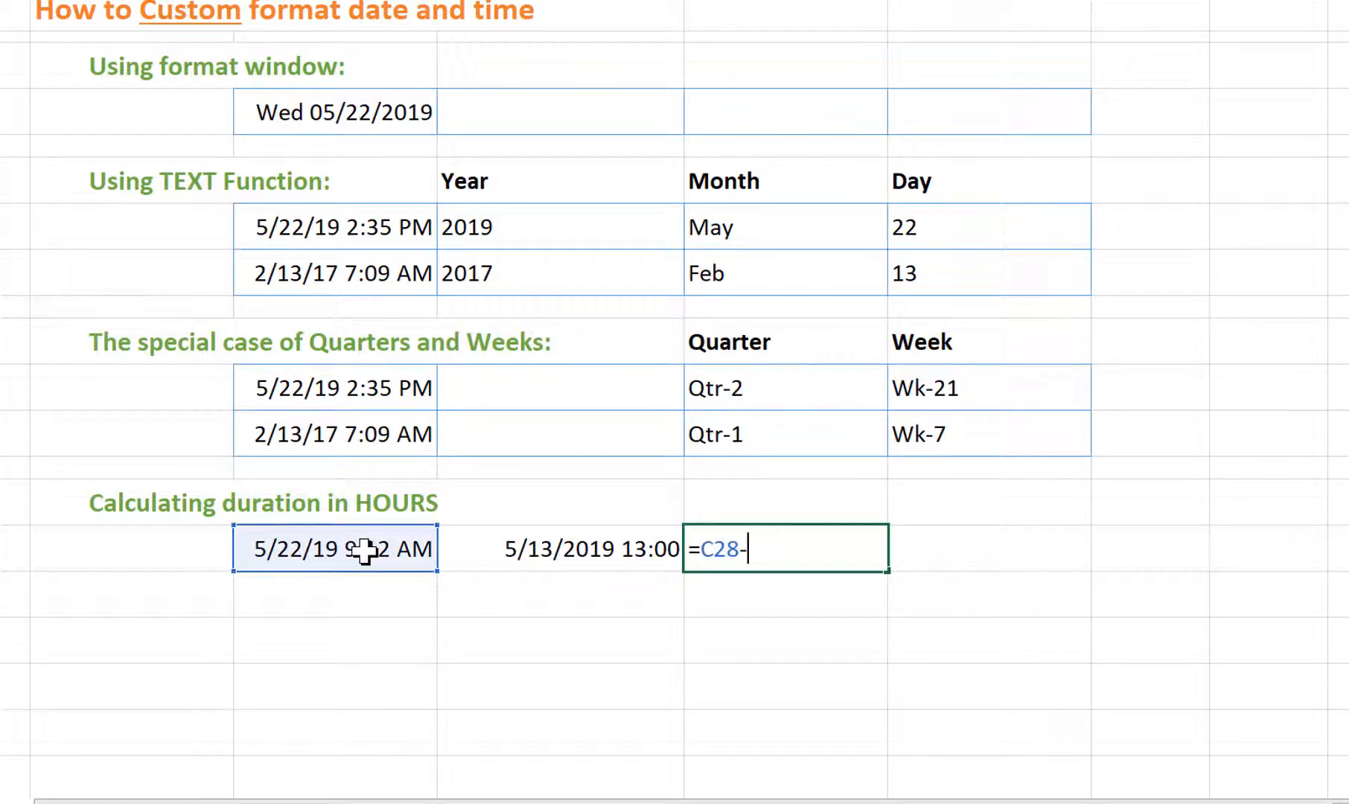
click(515, 549)
key(Return)
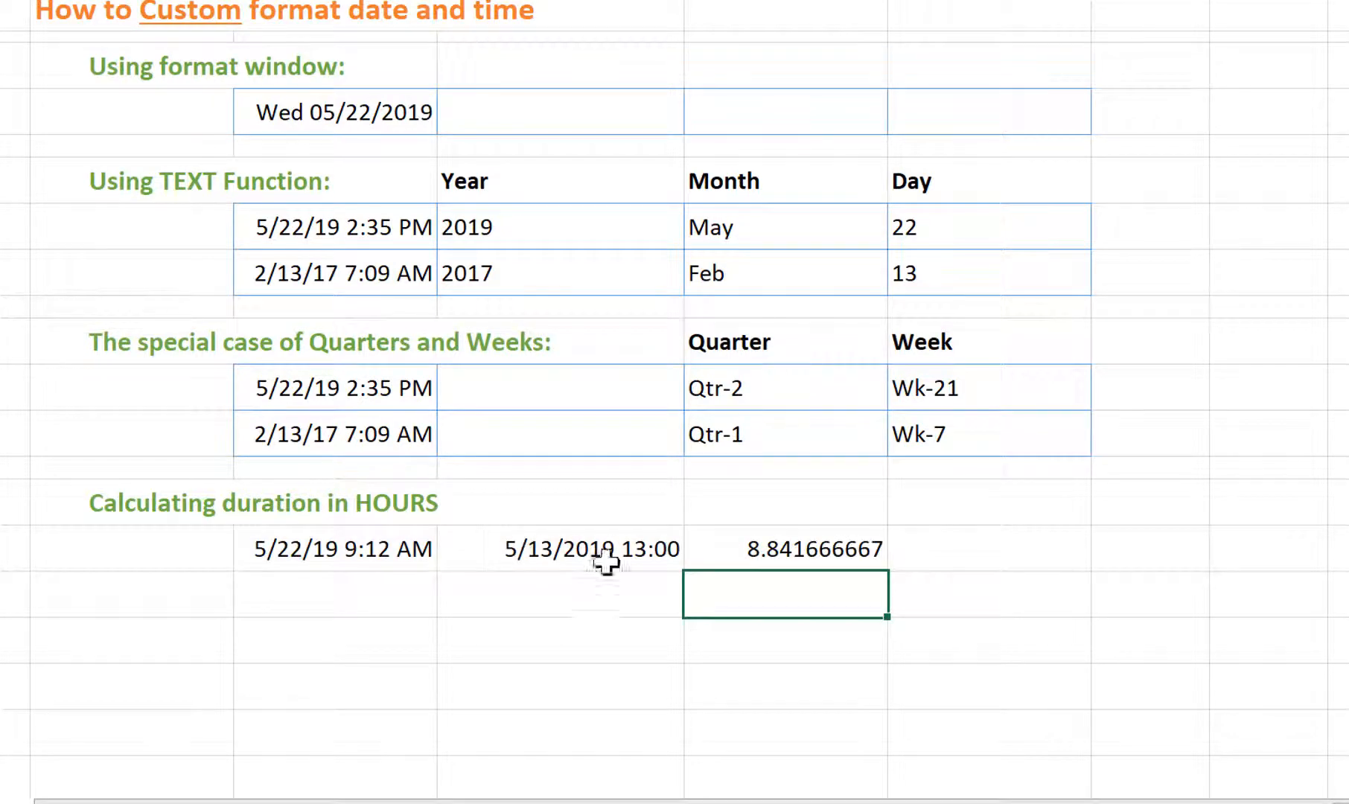
Apply the custom number format [hh]:mm to the duration in cell E28.
click(735, 553)
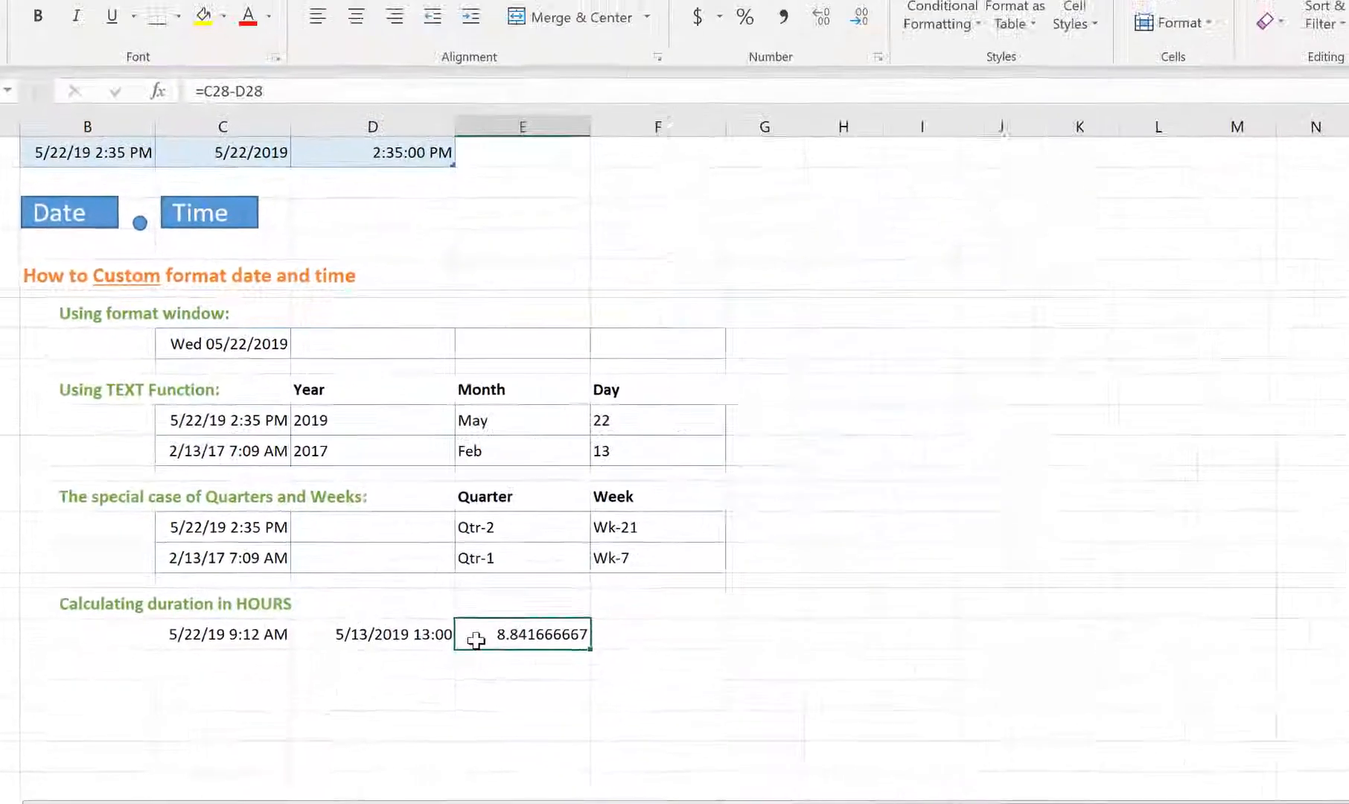
key(ctrl+1)
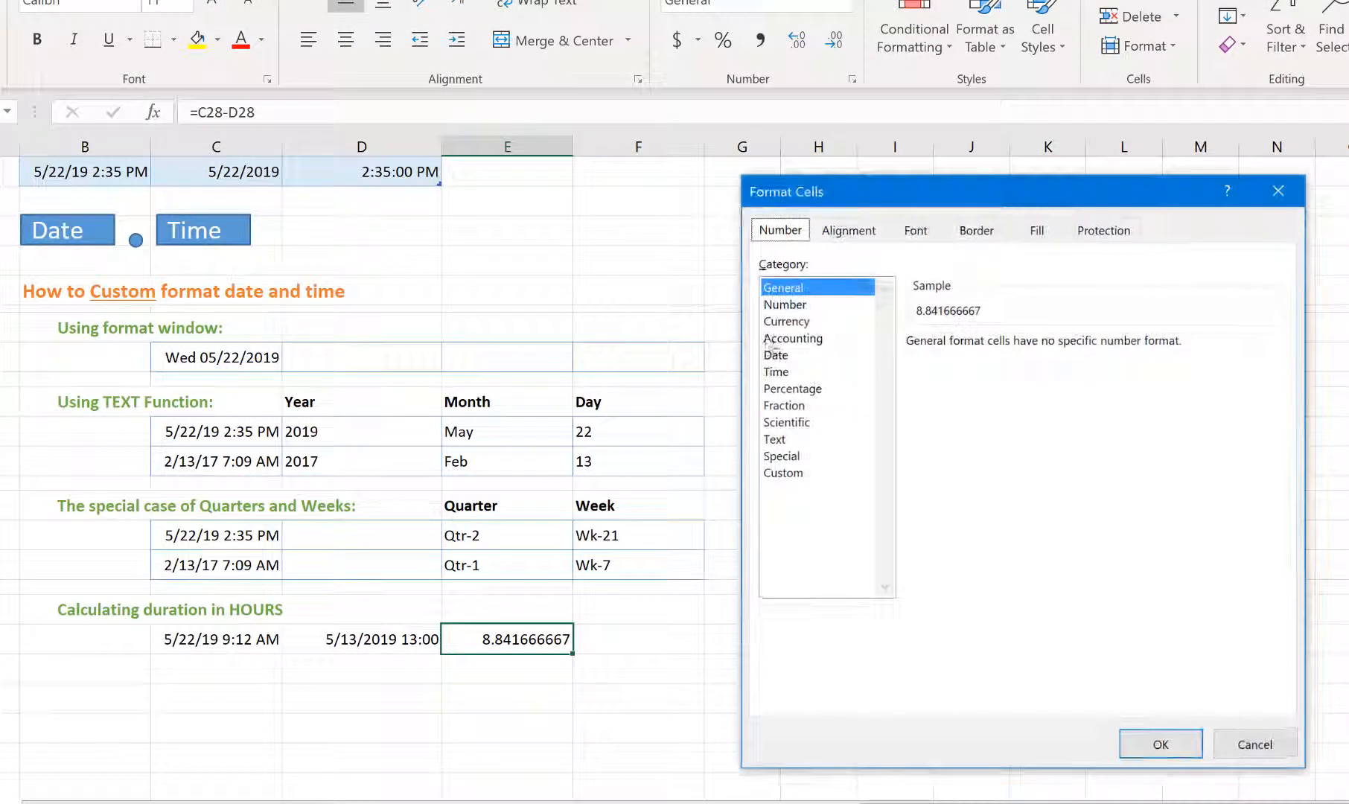
click(787, 473)
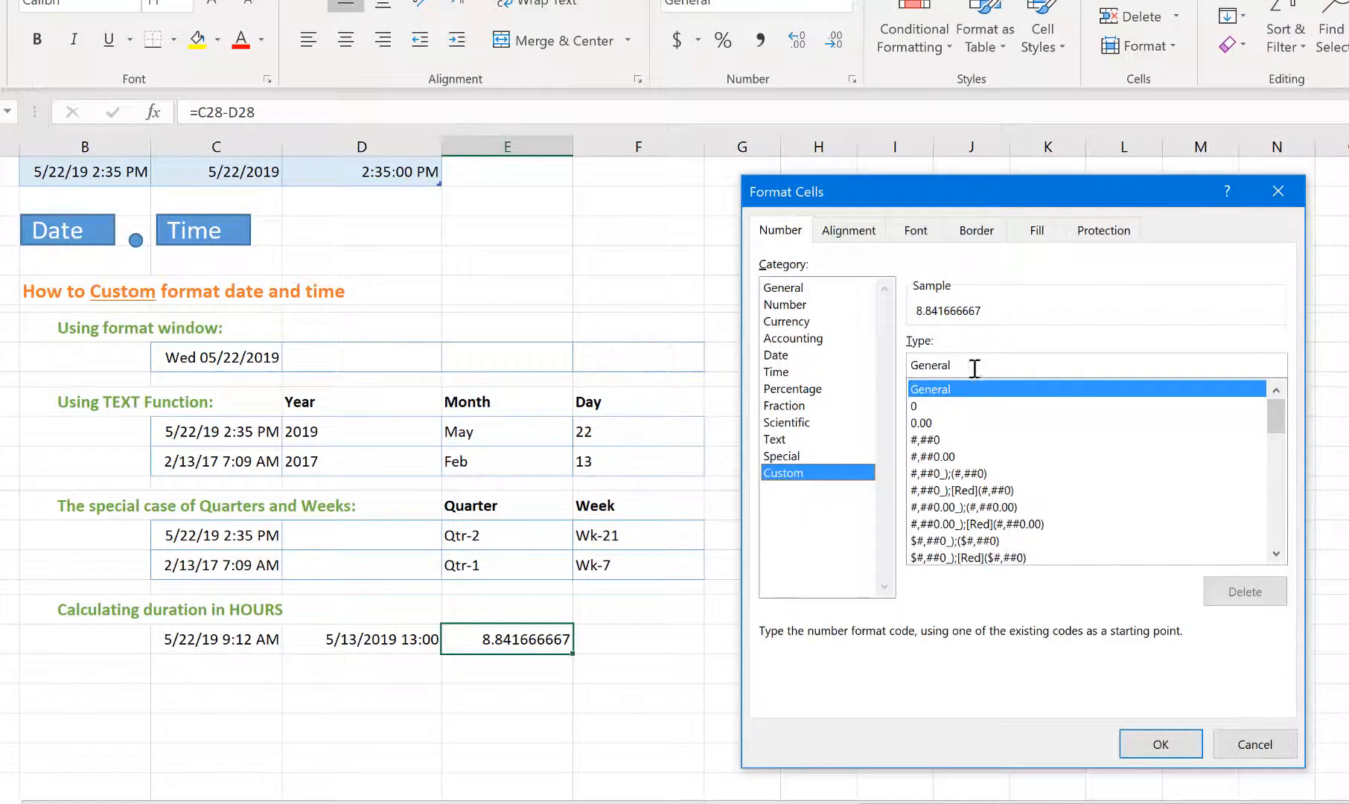
drag(954, 365, 848, 369)
key(BackSpace)
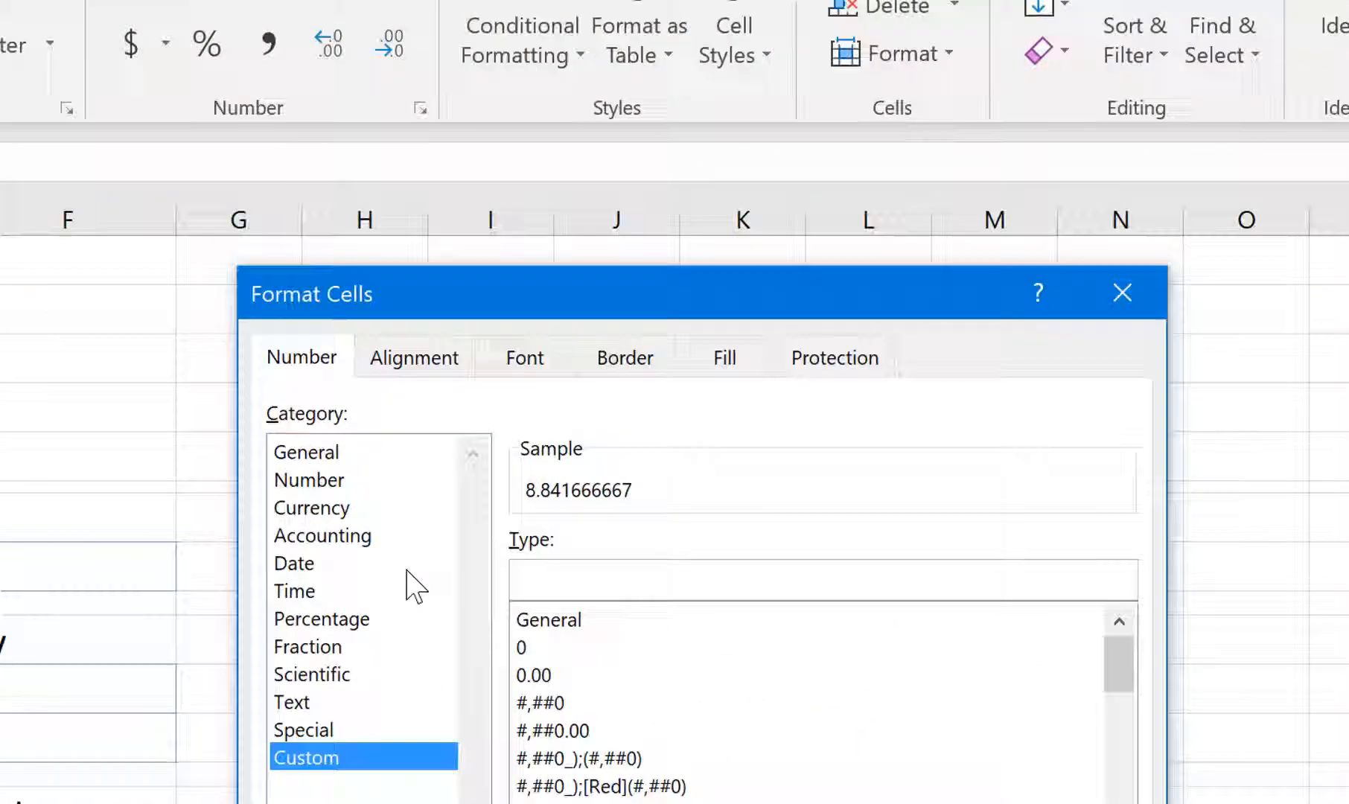
text([)
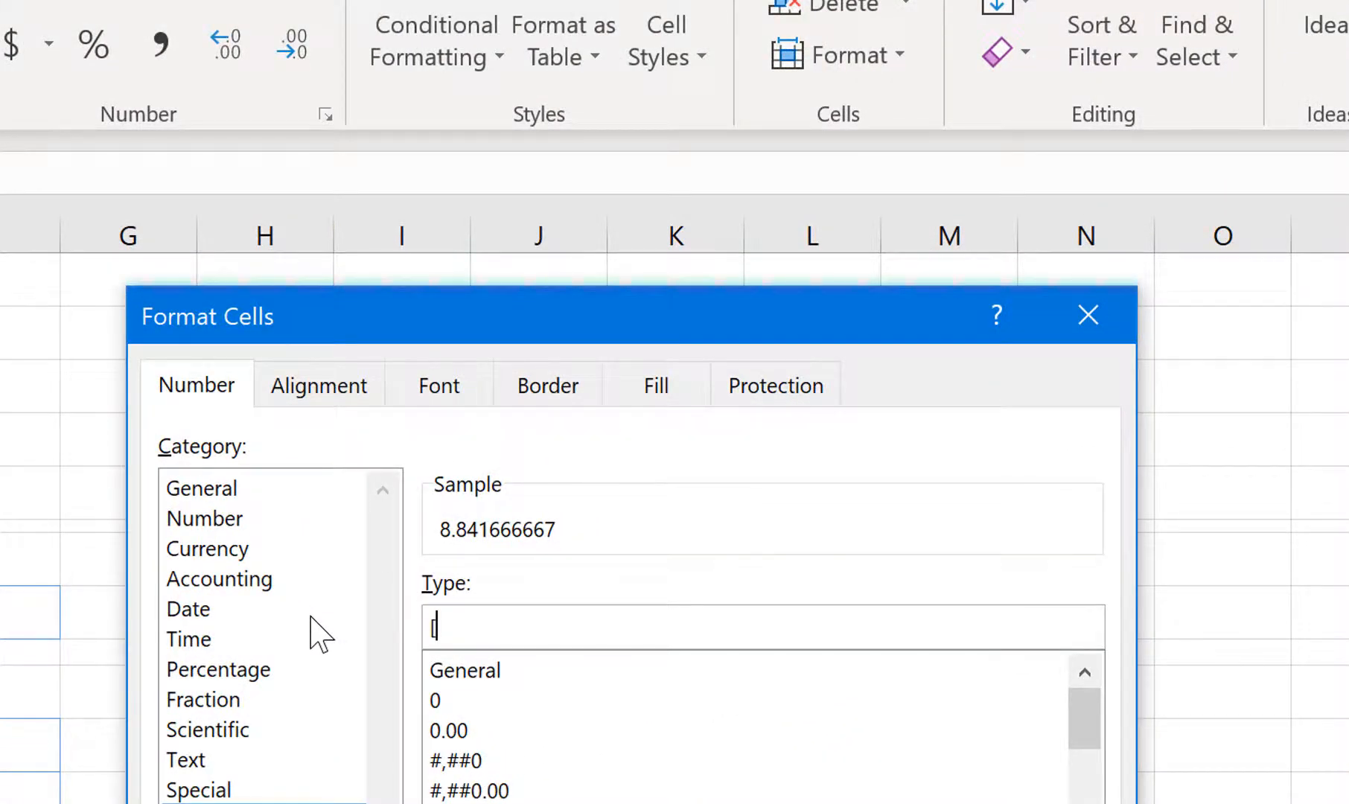
text(hh]:mm)
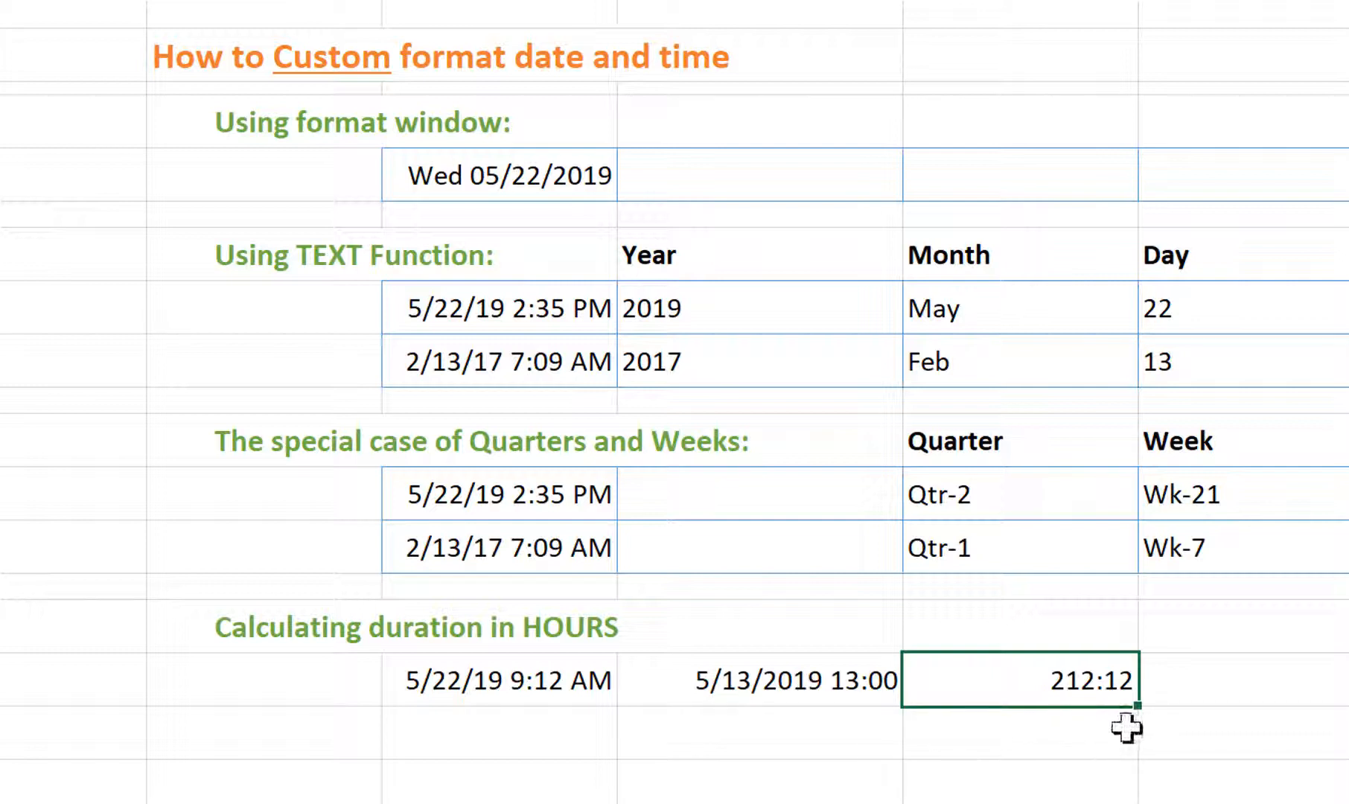
click(1161, 685)
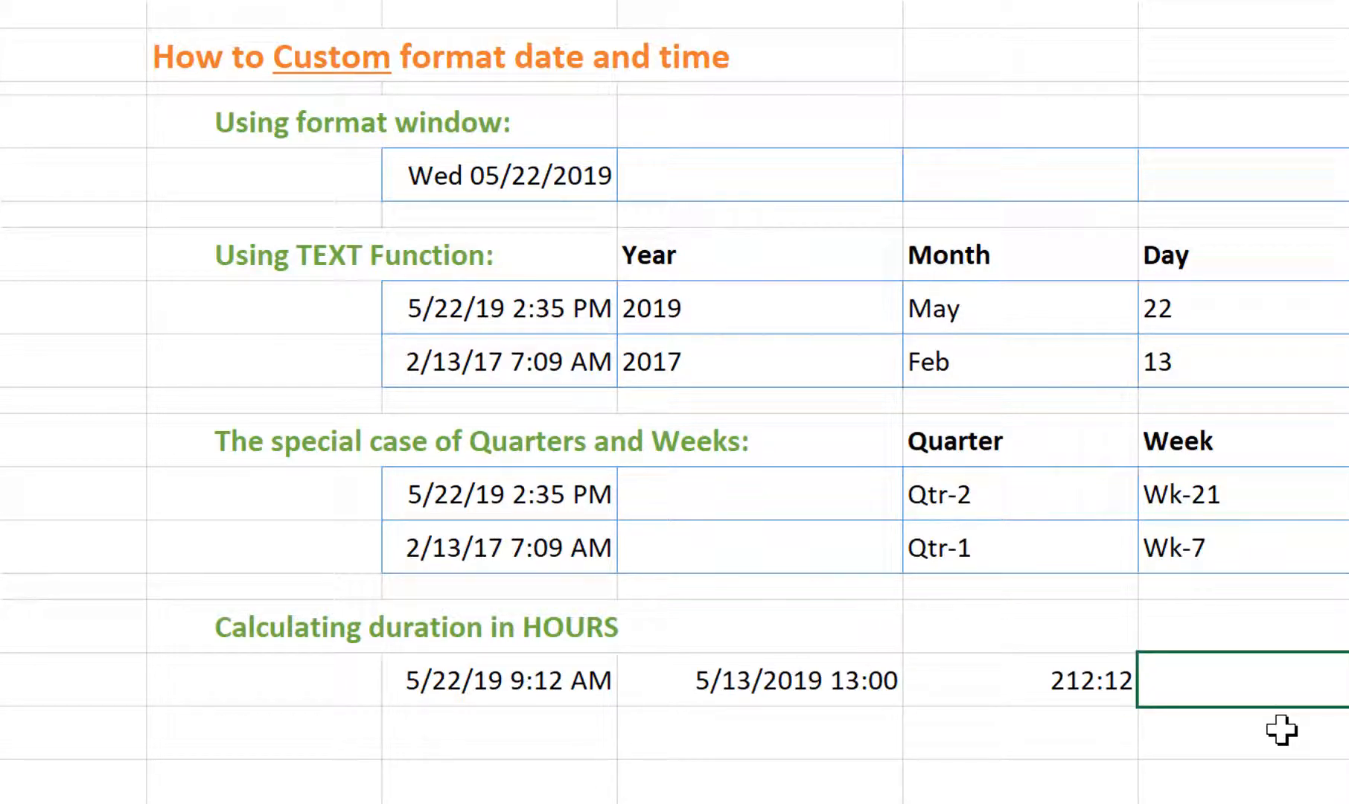